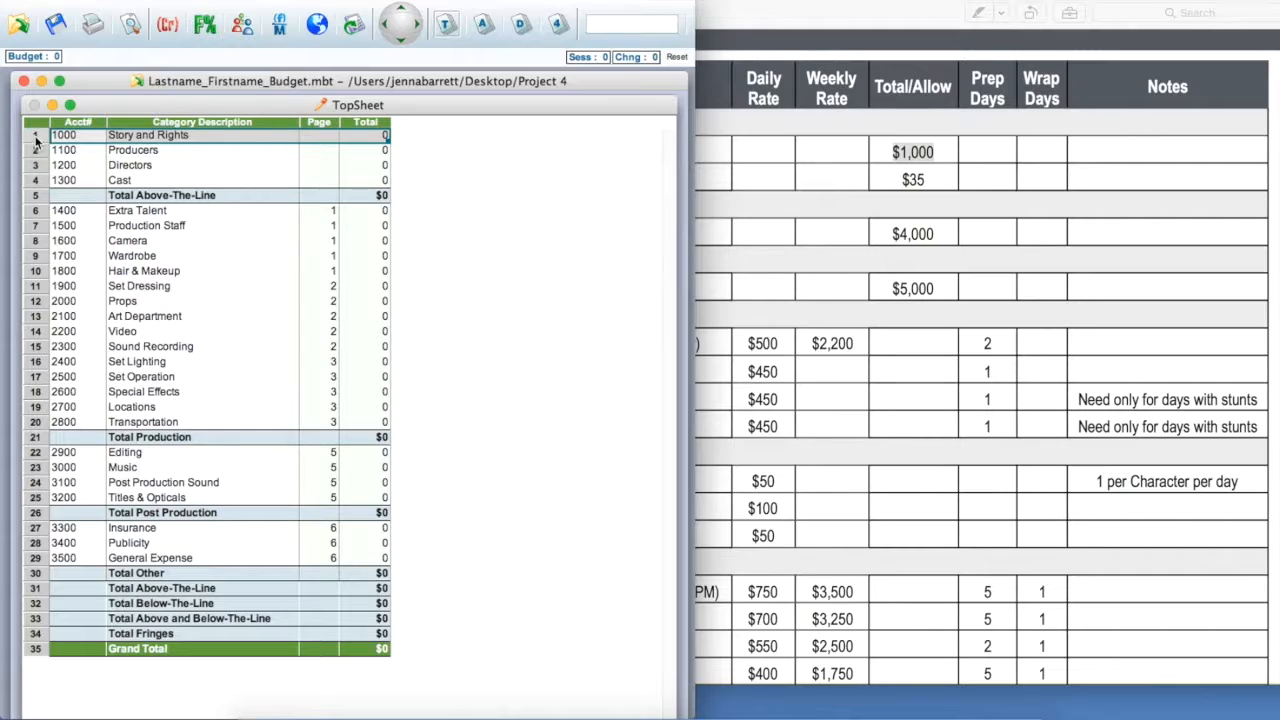
Step: In Story and Rights, budget the Writer Fee account as one Allow unit at a rate of 1000, per the rate sheet
double_click(36, 140)
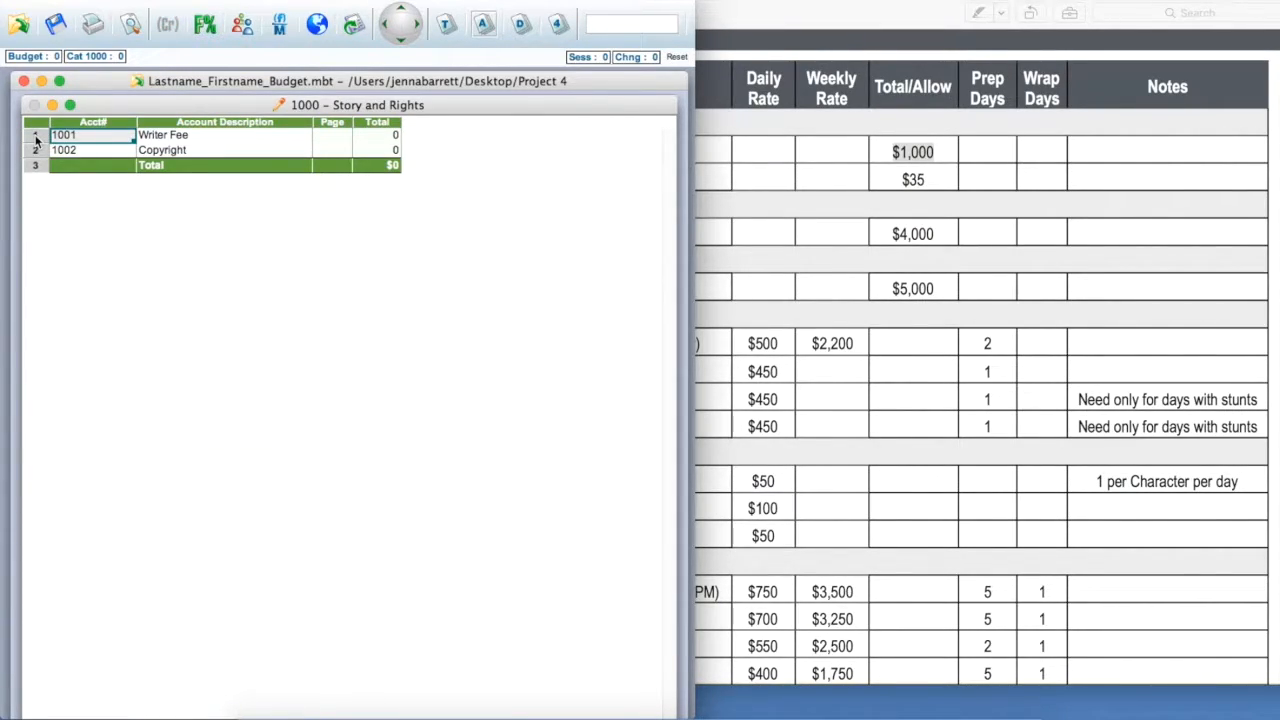
double_click(36, 140)
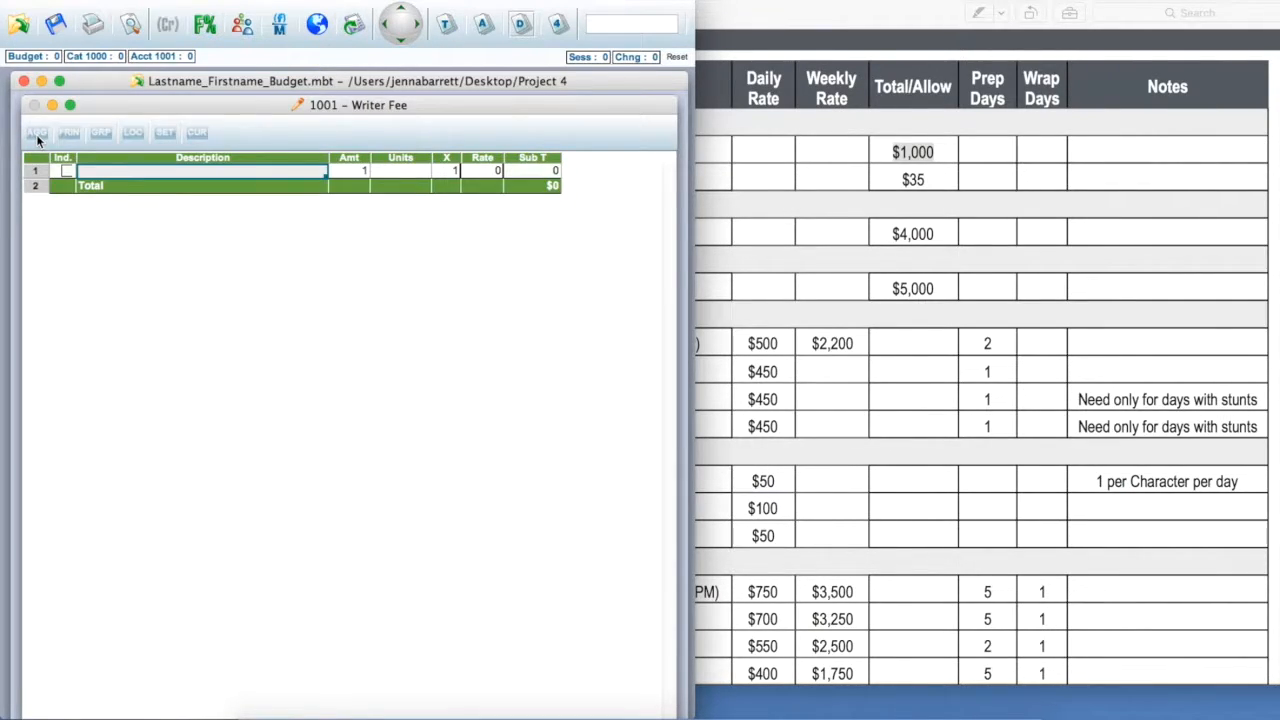
click(749, 170)
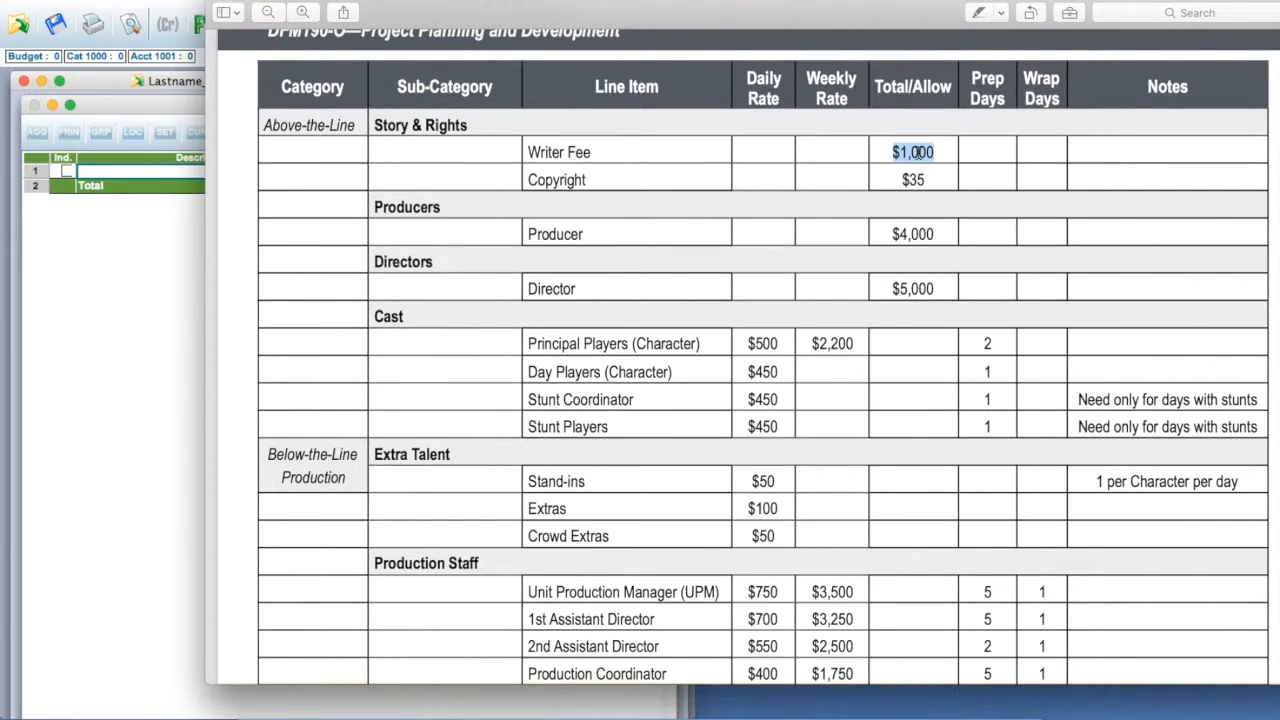
click(154, 254)
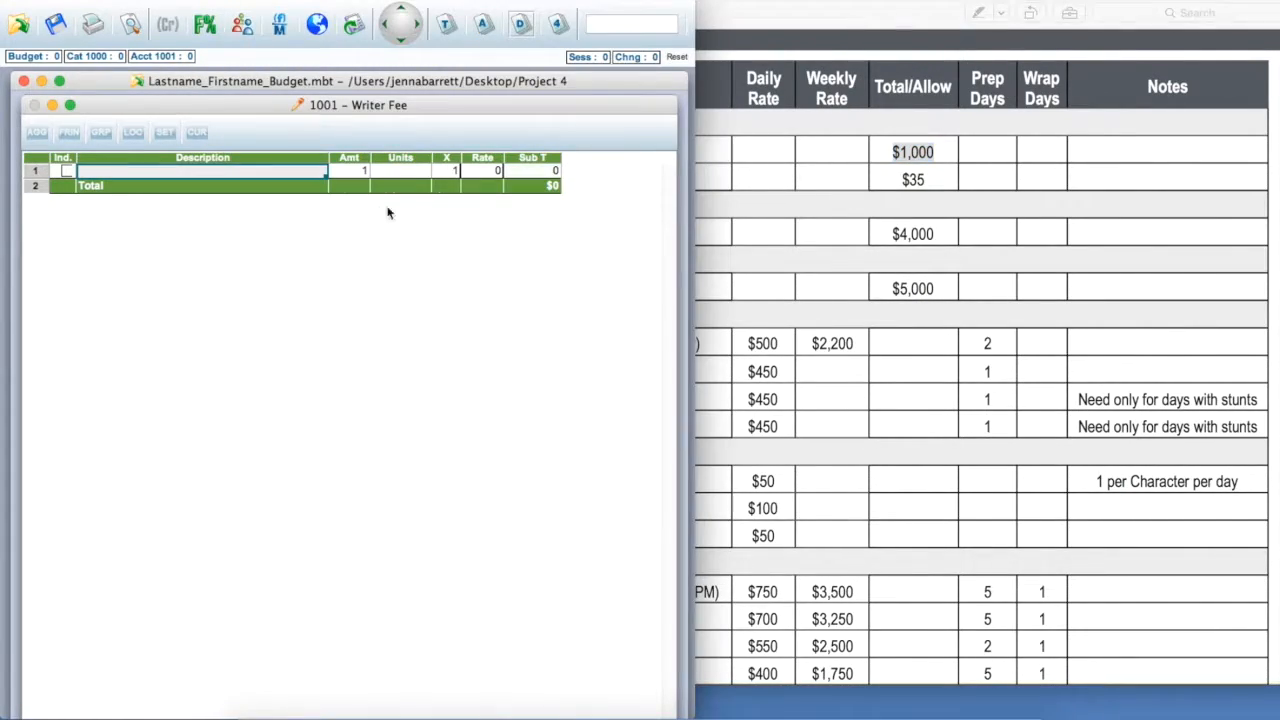
click(399, 169)
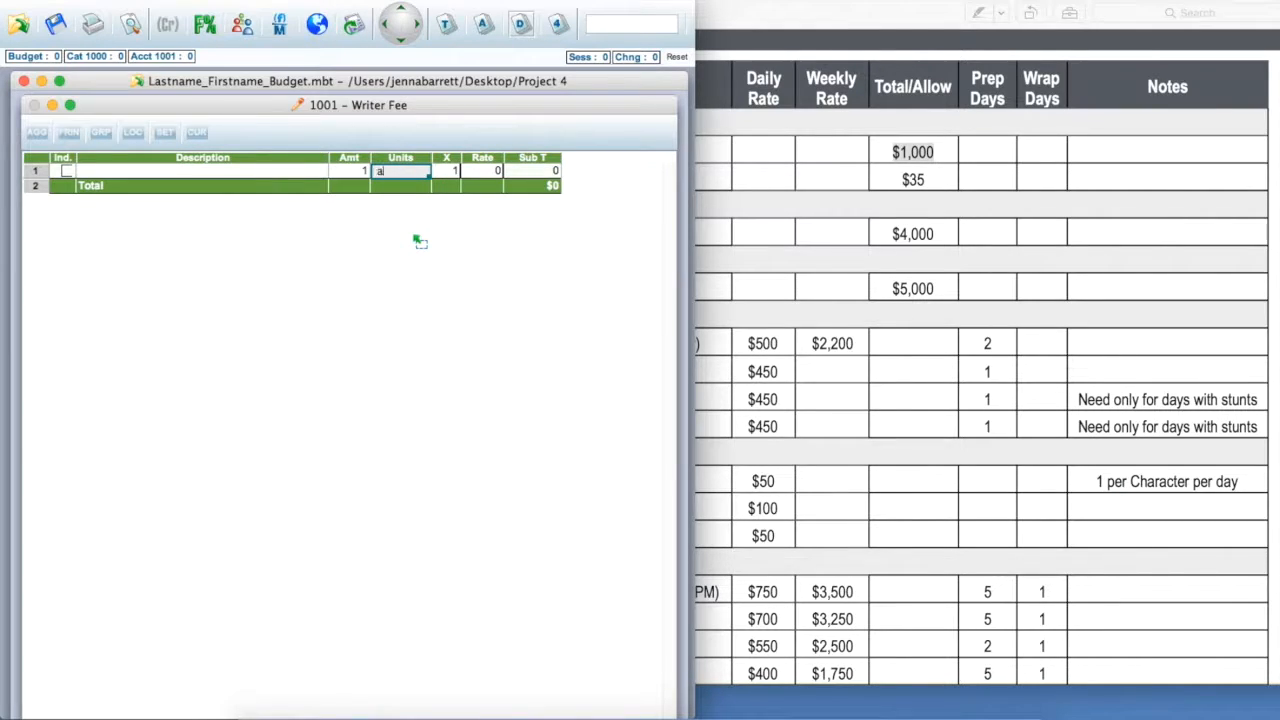
text(a)
click(493, 173)
text(1000)
key(Return)
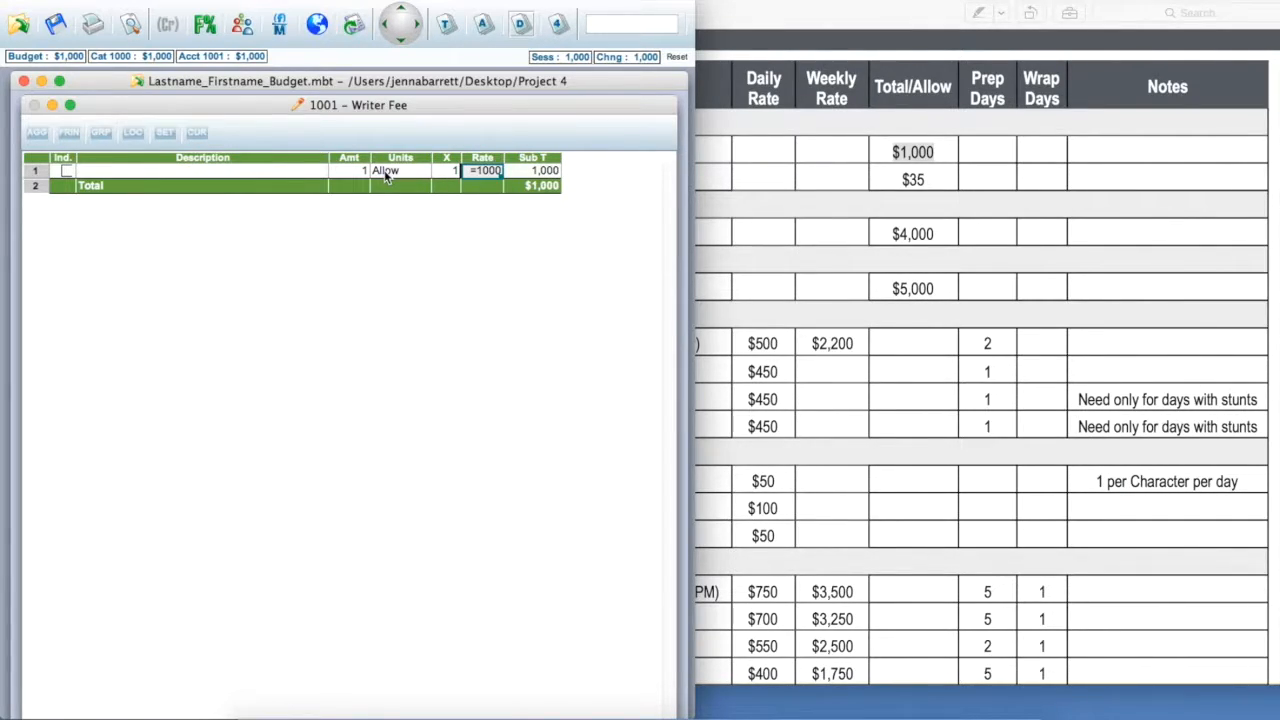
Step: Budget the Copyright account under Story and Rights as one Allow unit at a rate of 35
click(484, 24)
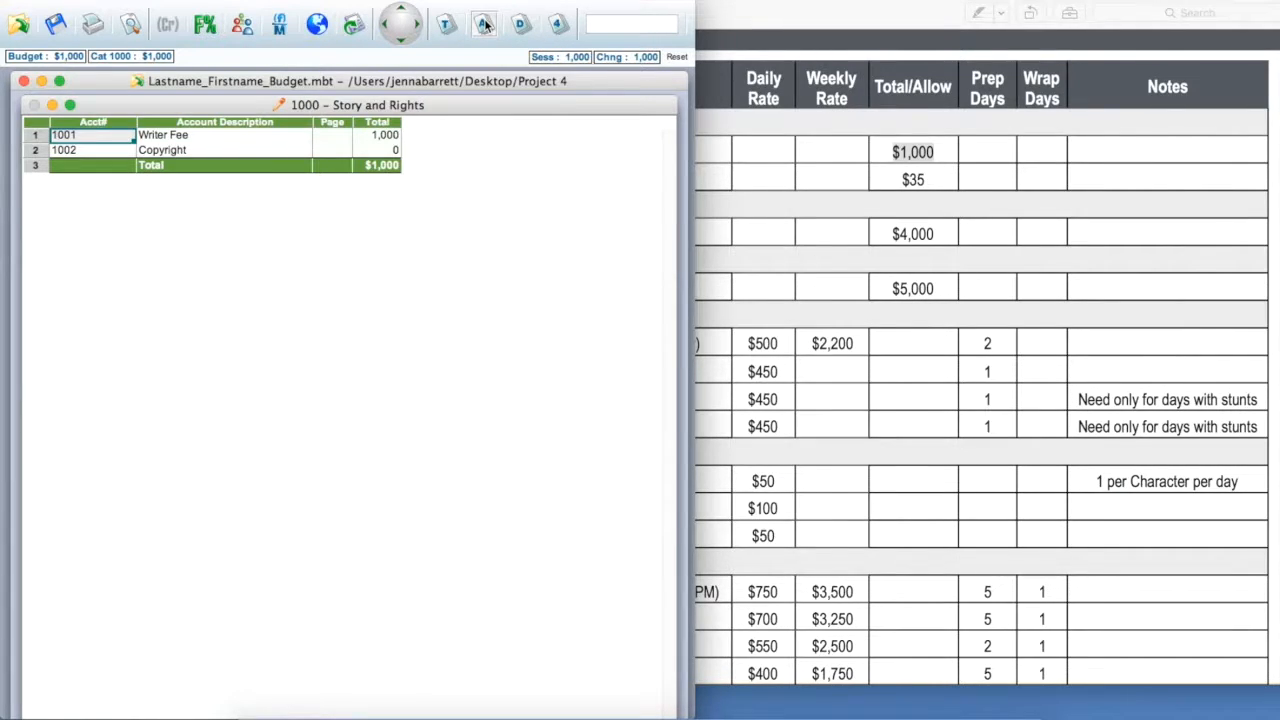
double_click(36, 150)
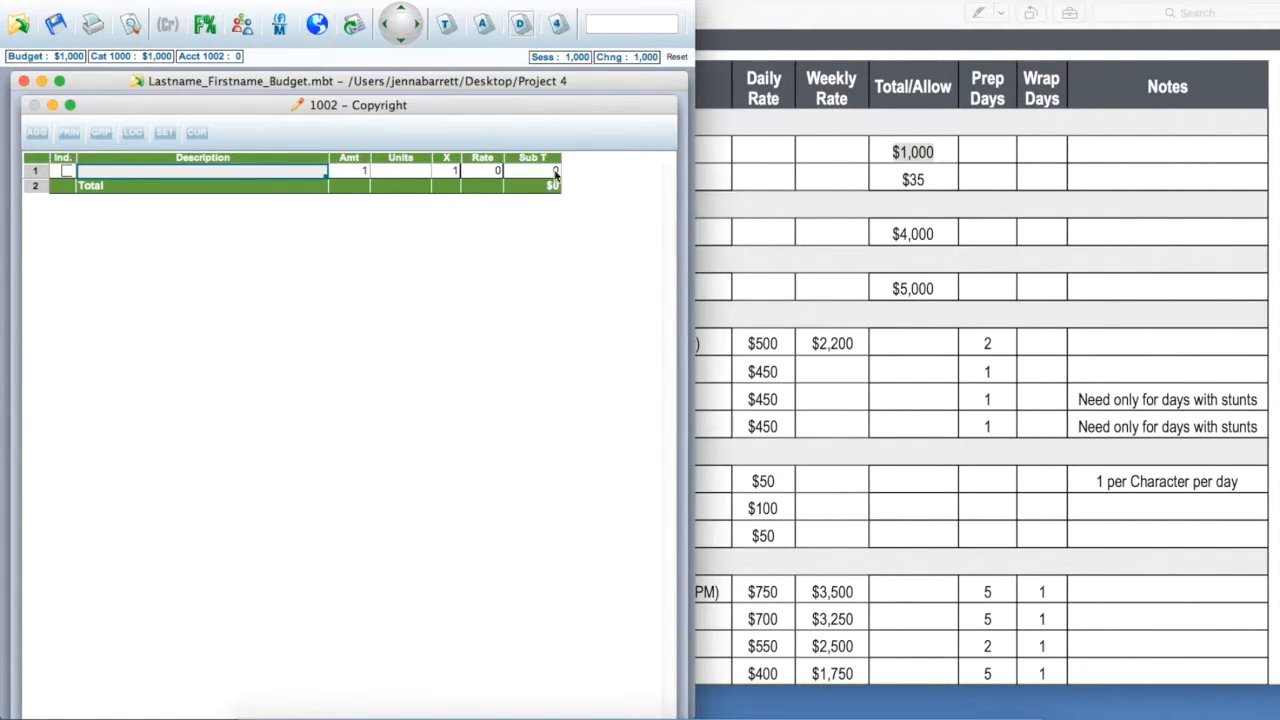
click(791, 180)
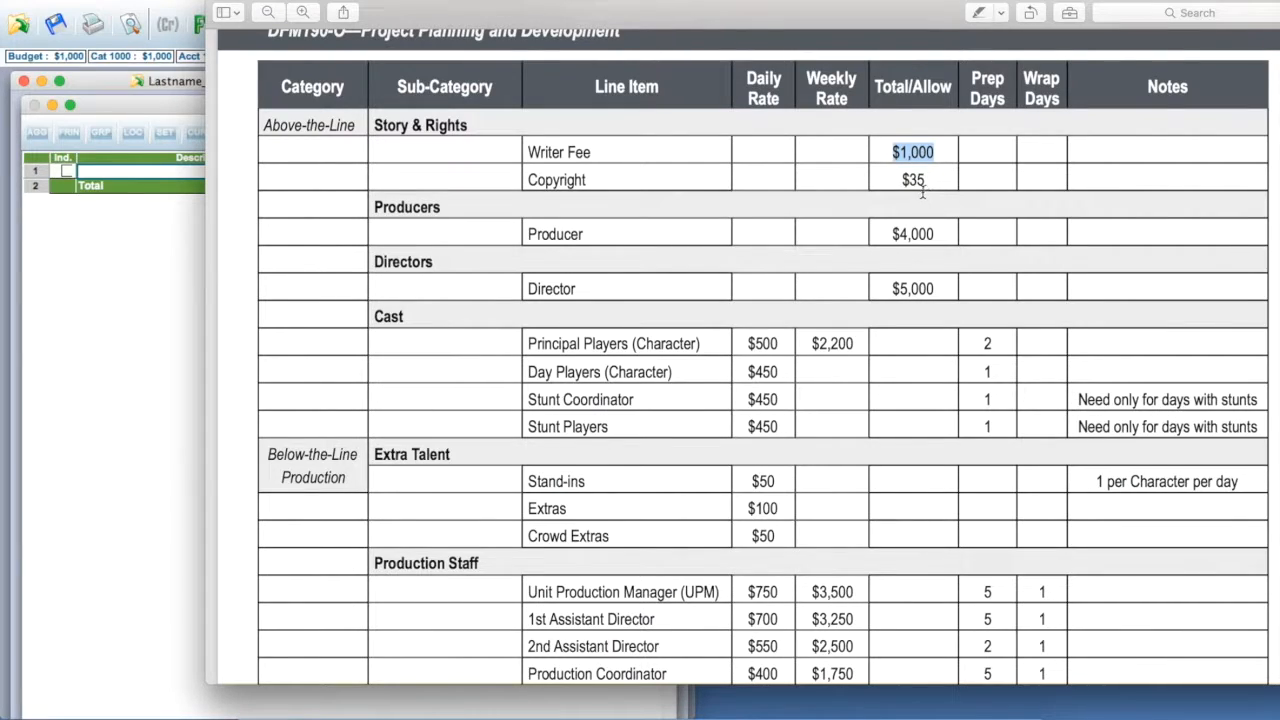
click(171, 274)
click(390, 174)
text(al)
click(488, 172)
text(35)
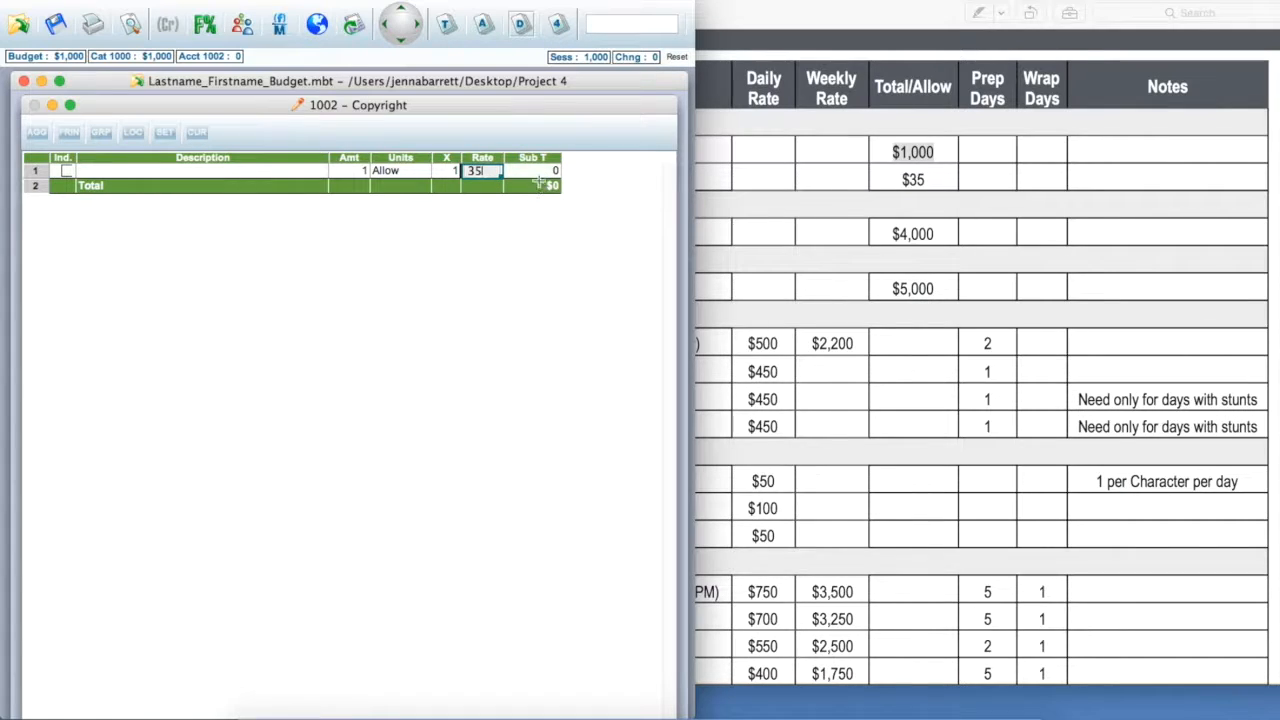
key(Return)
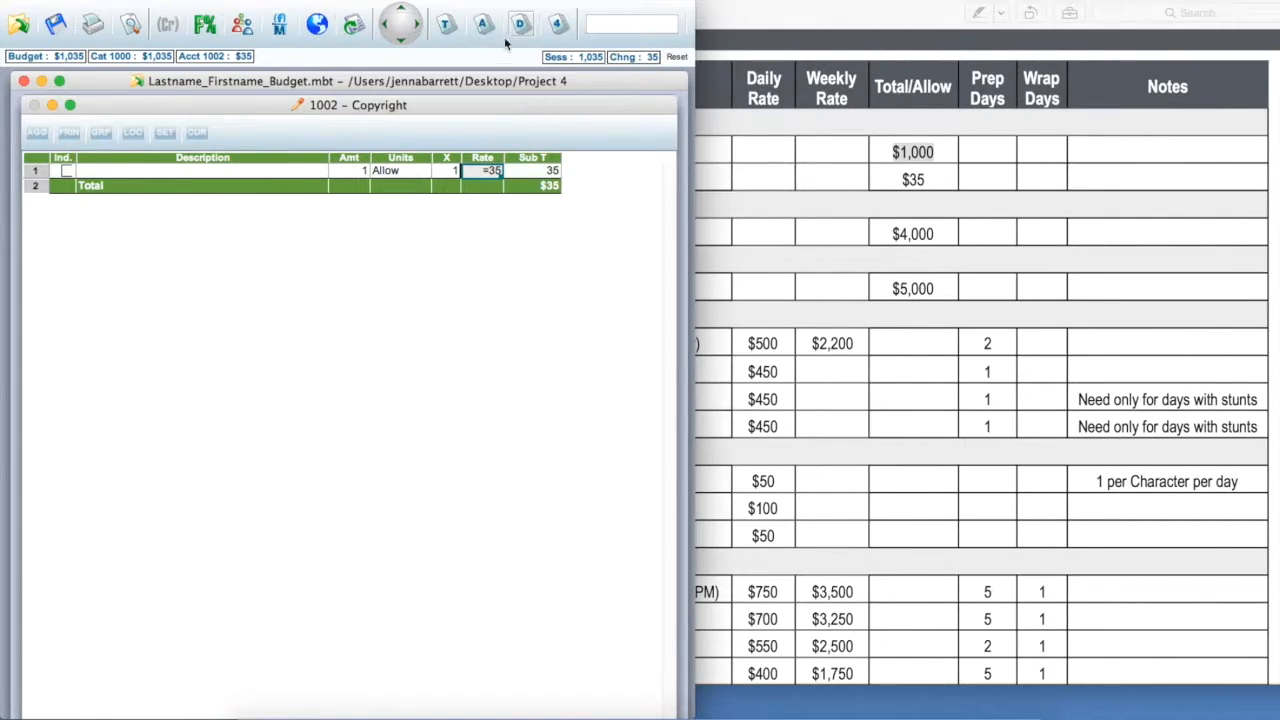
Step: Return to the top sheet, find Production Staff on the rate sheet, and open the 1500 Production Staff category
click(451, 28)
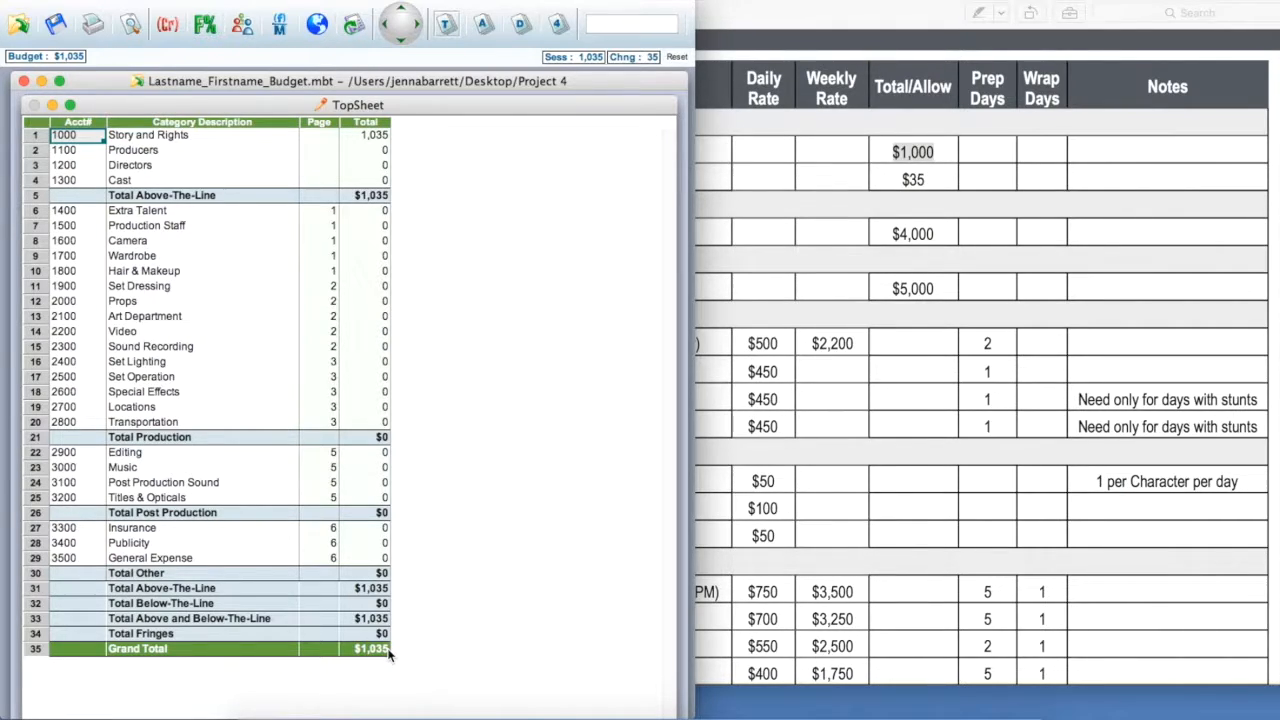
click(840, 228)
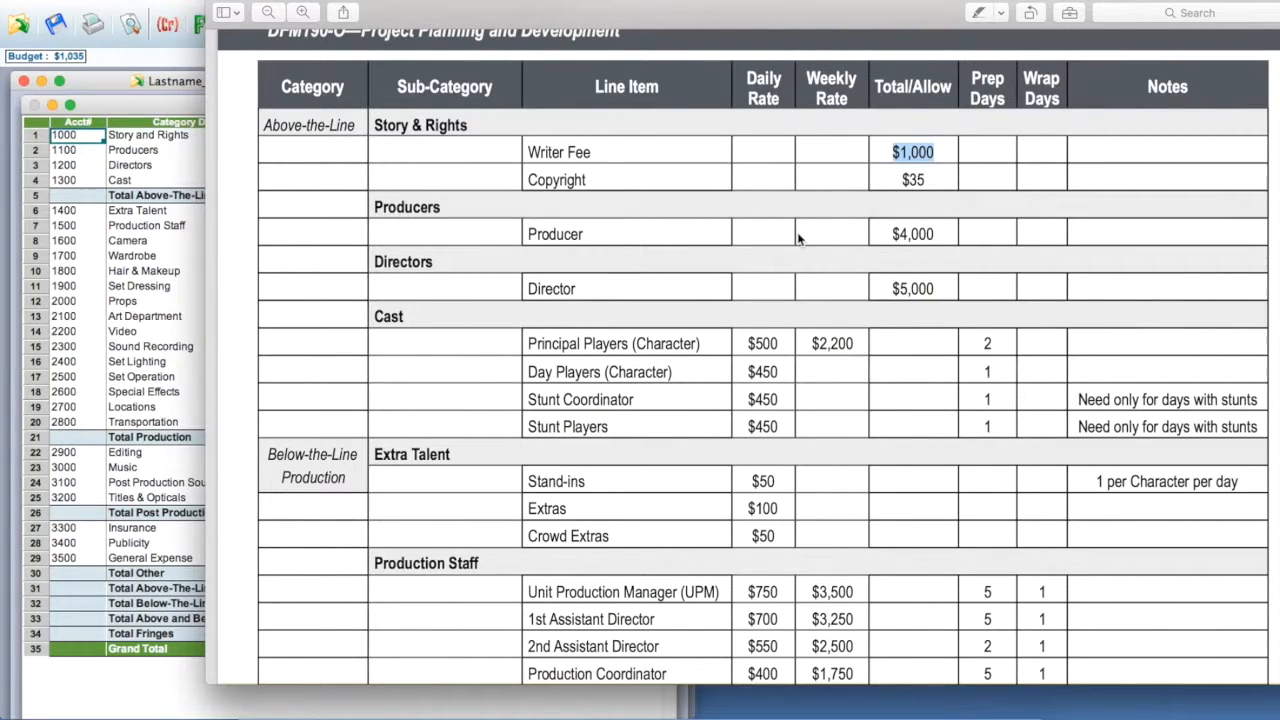
scroll(798, 237, down, 5)
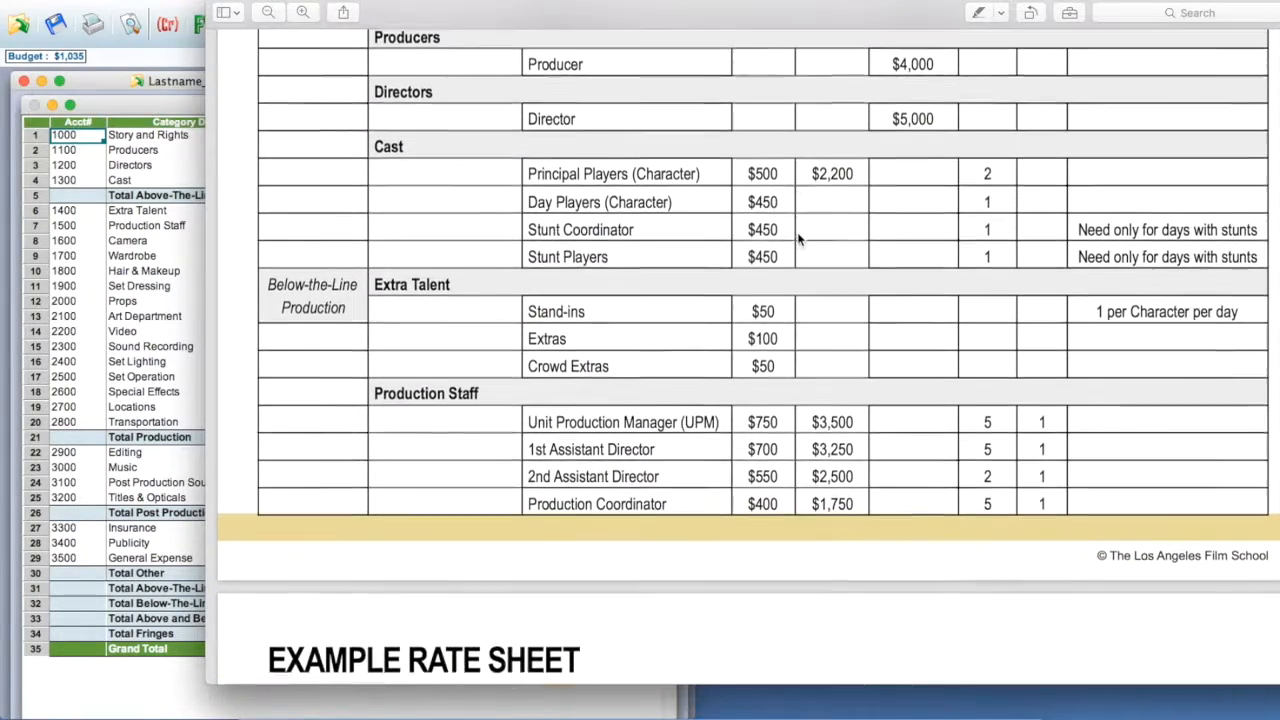
scroll(798, 237, down, 2)
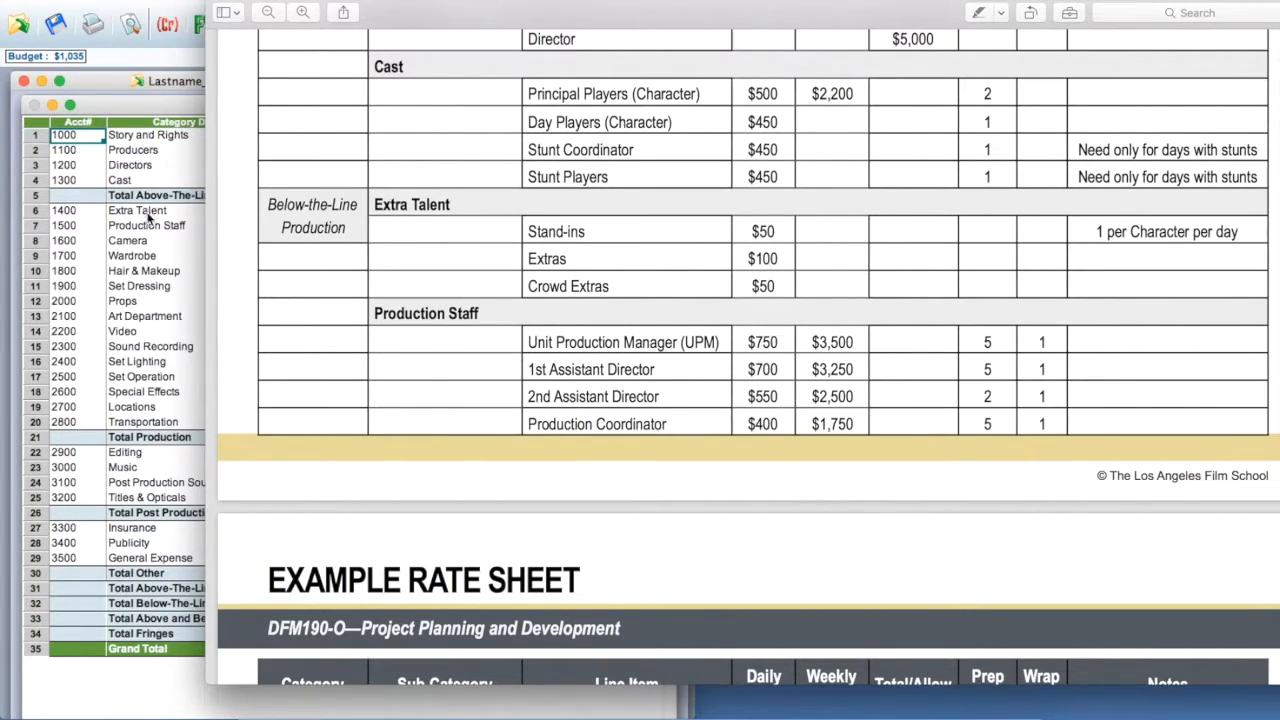
click(38, 227)
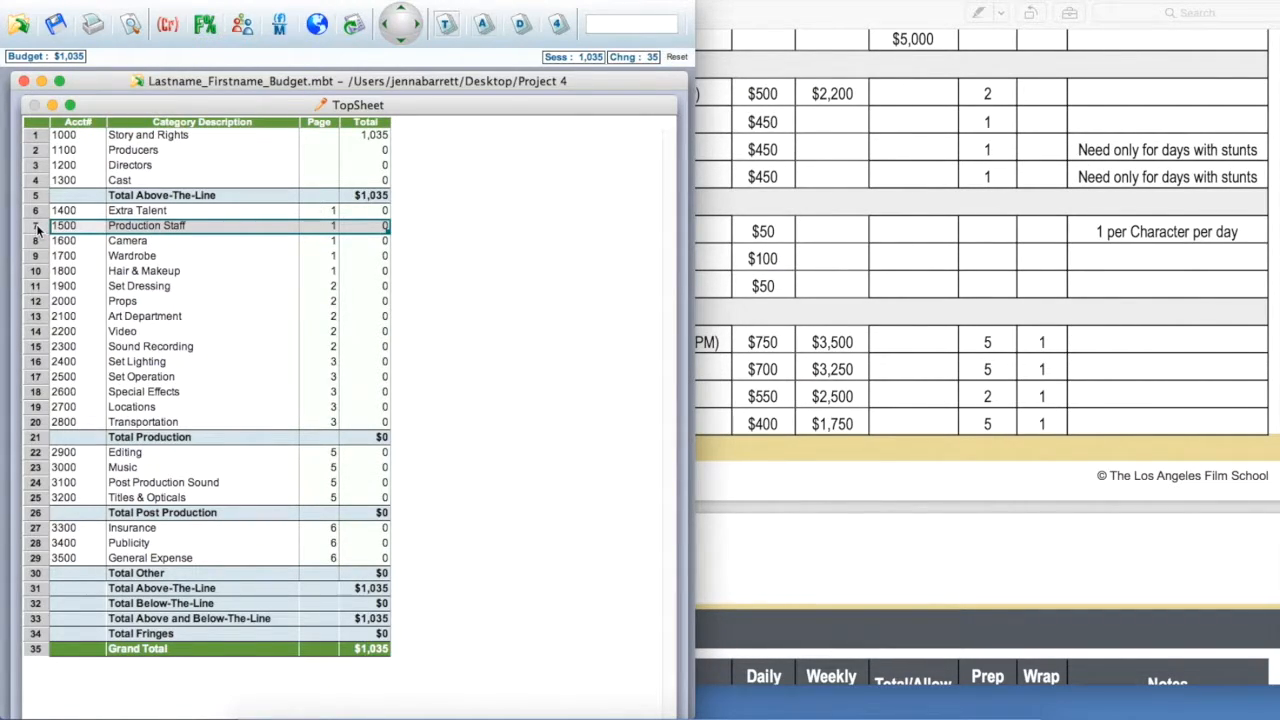
double_click(38, 227)
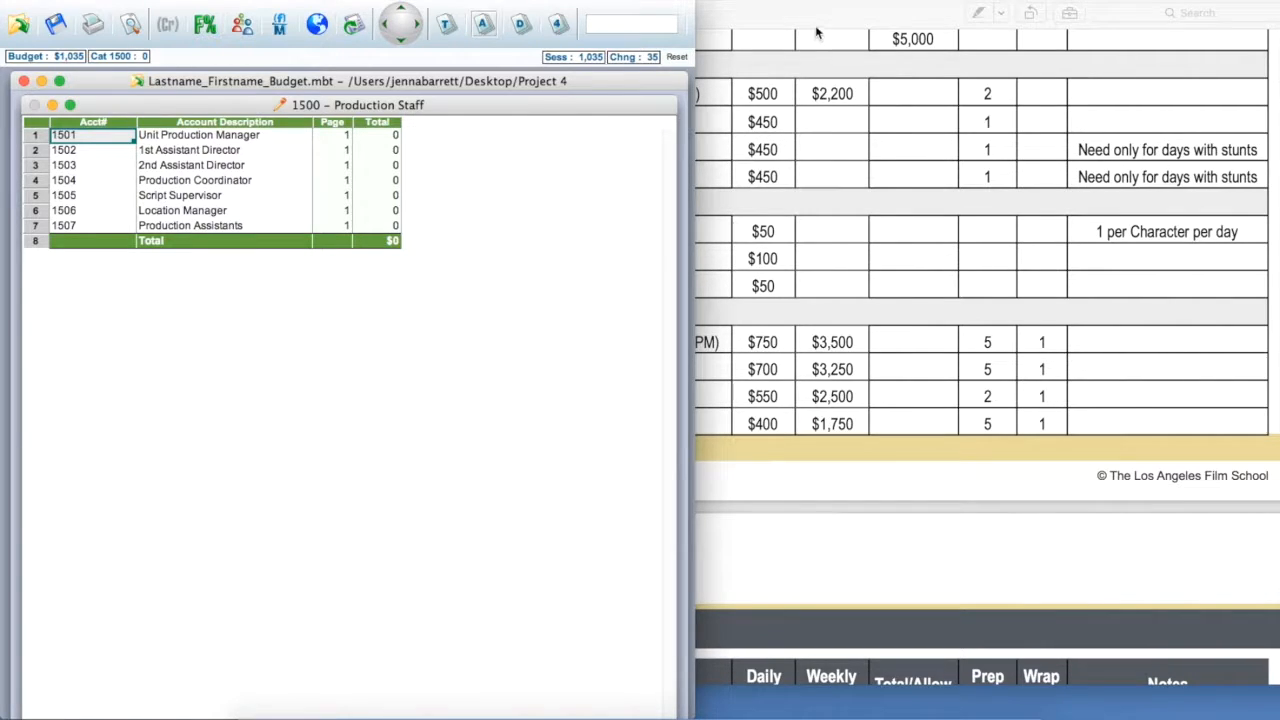
Step: Move the rate sheet clear of the account list and compare its Production Staff line items with the budget accounts
drag(812, 12, 1041, 2)
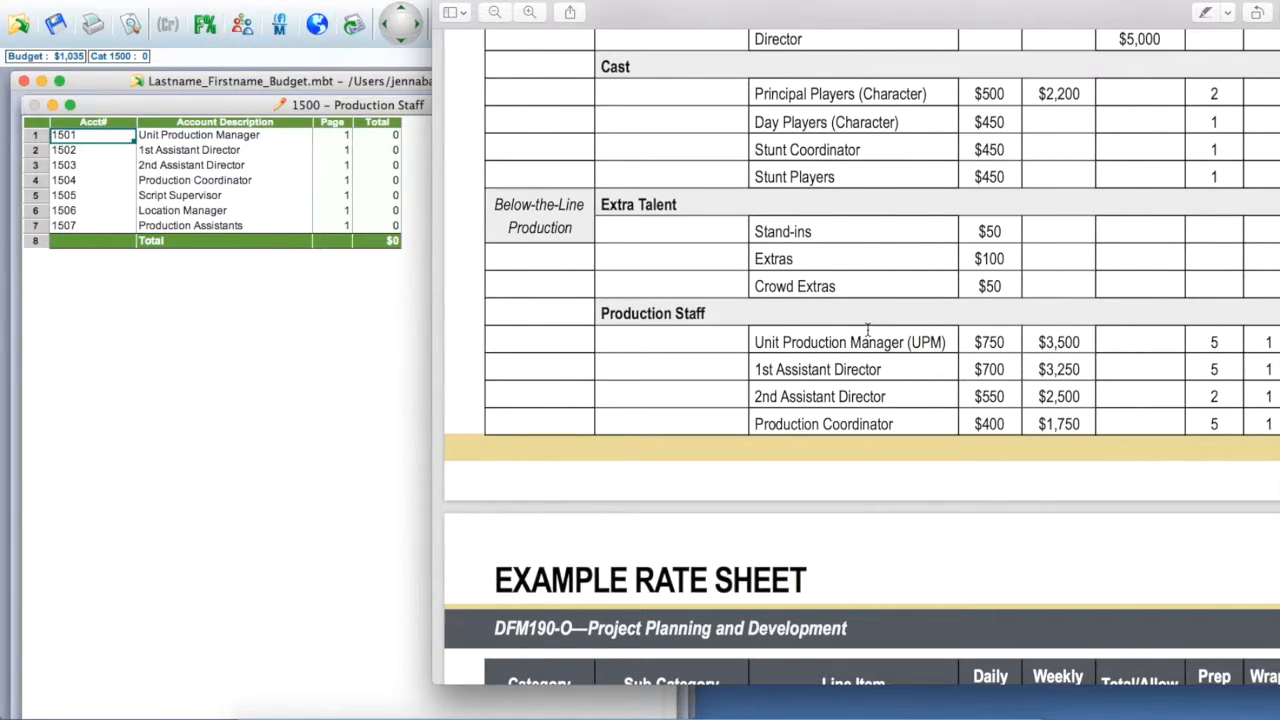
scroll(871, 466, down, 3)
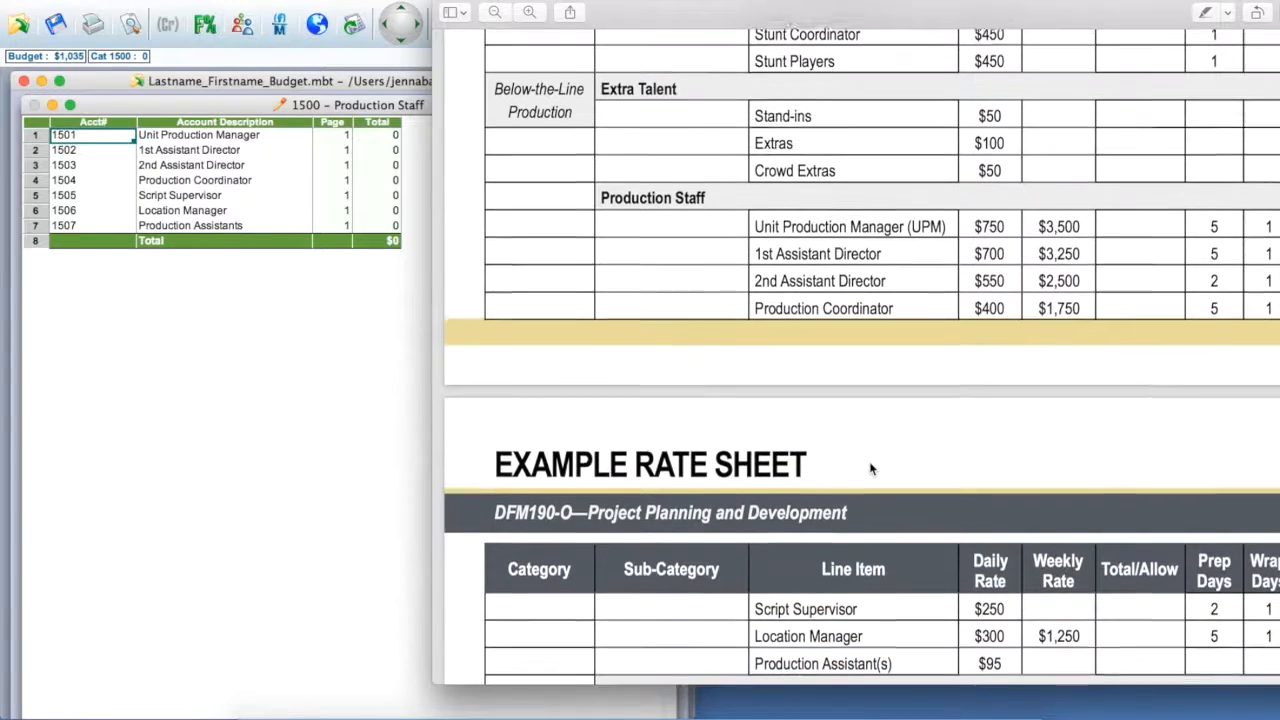
scroll(847, 632, down, 2)
scroll(847, 632, up, 3)
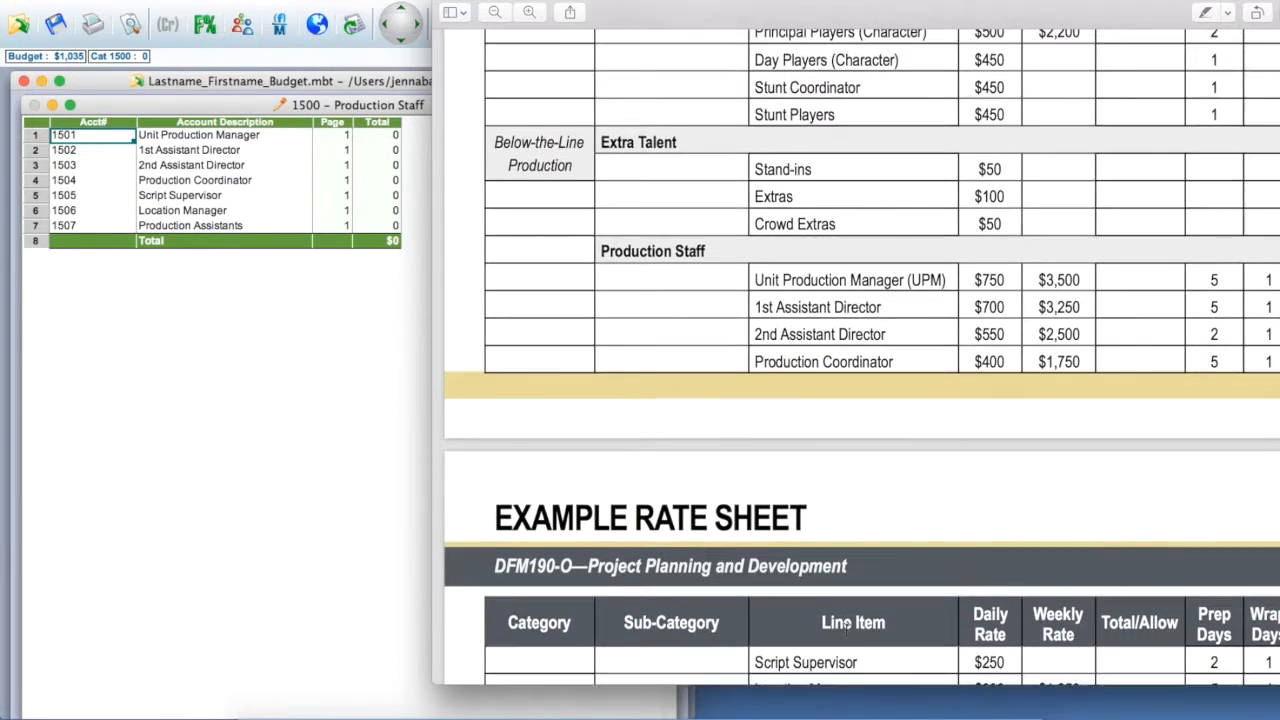
click(250, 386)
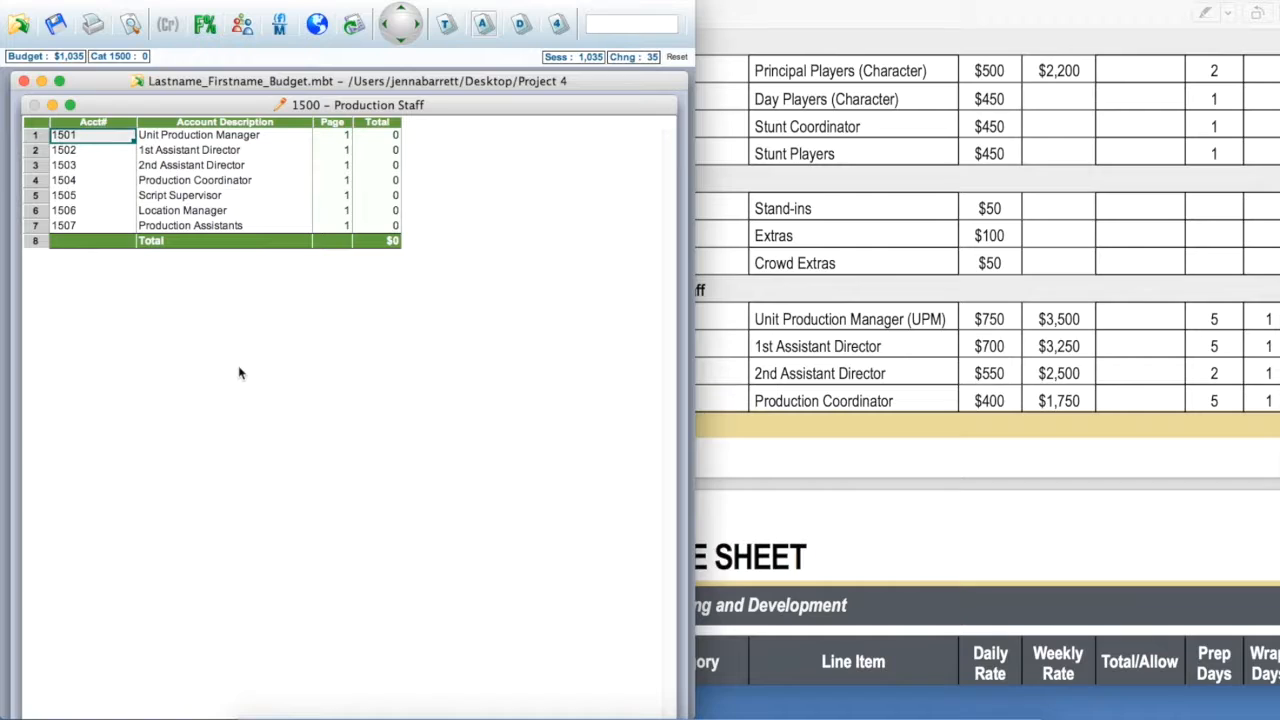
Step: Open the Unit Production Manager account and check its daily rate, weekly rate, prep days and wrap days on the rate sheet
double_click(38, 140)
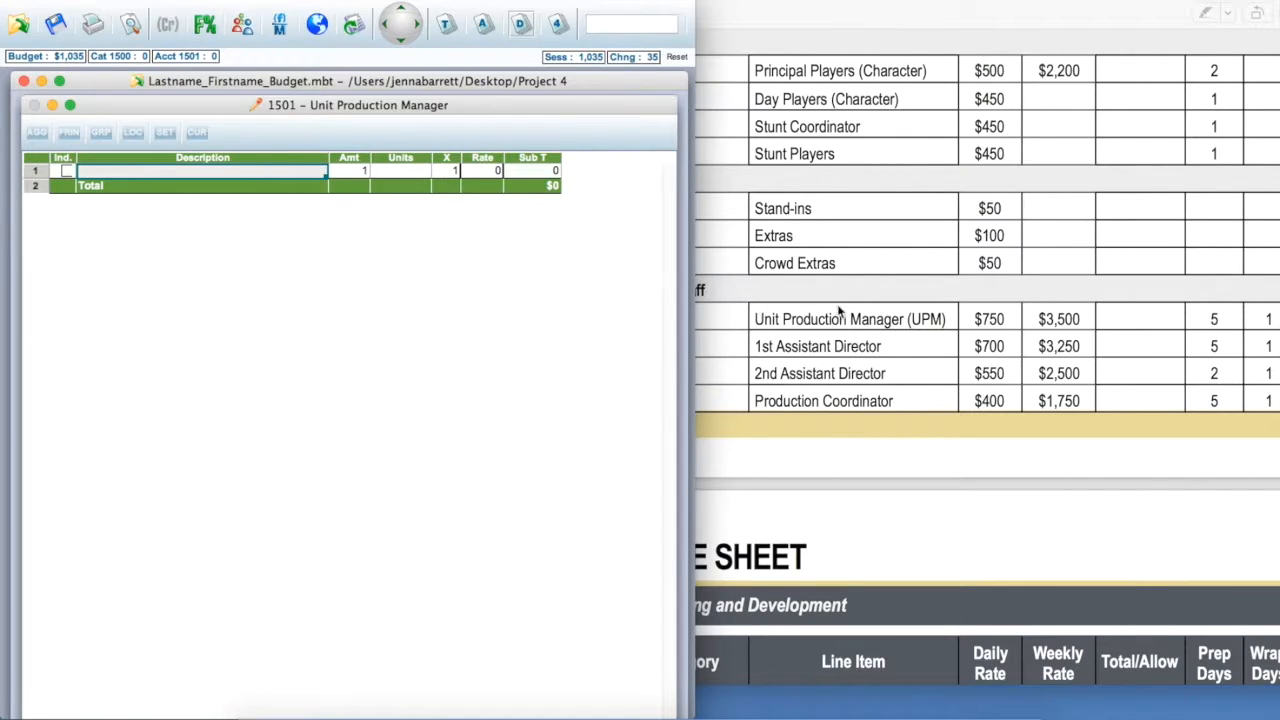
drag(1110, 14, 1062, 5)
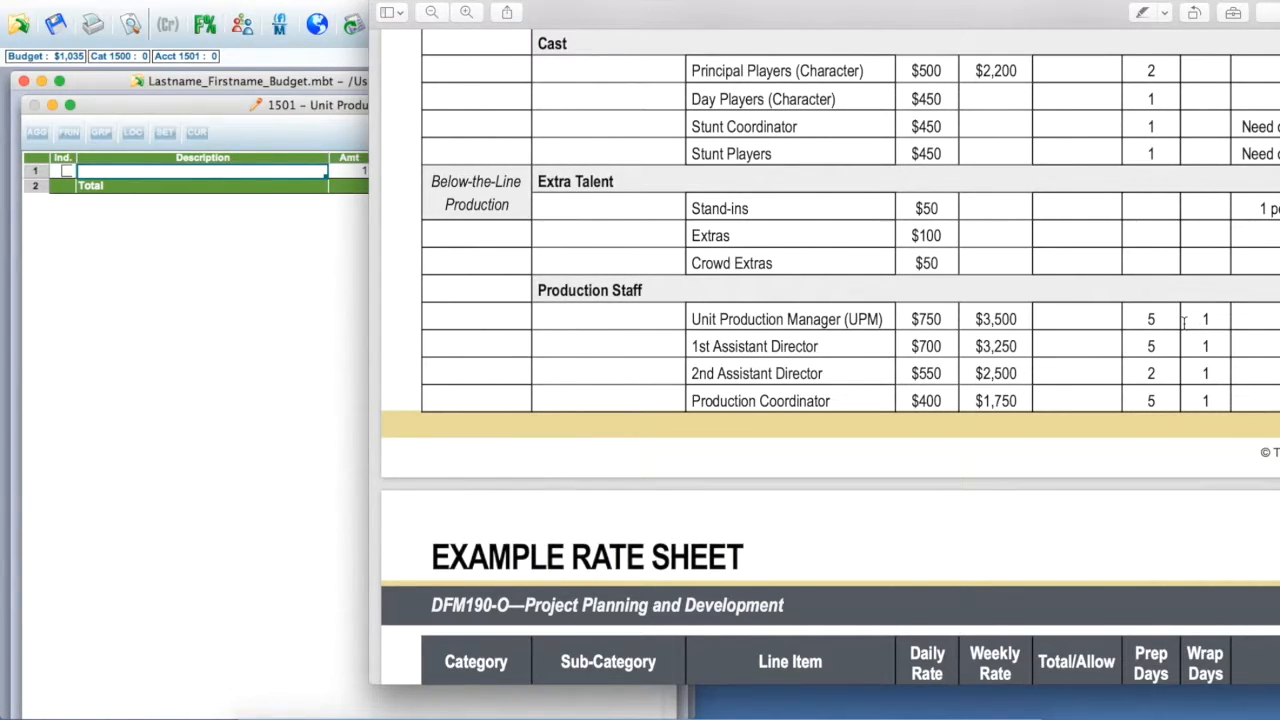
drag(1075, 2, 851, 2)
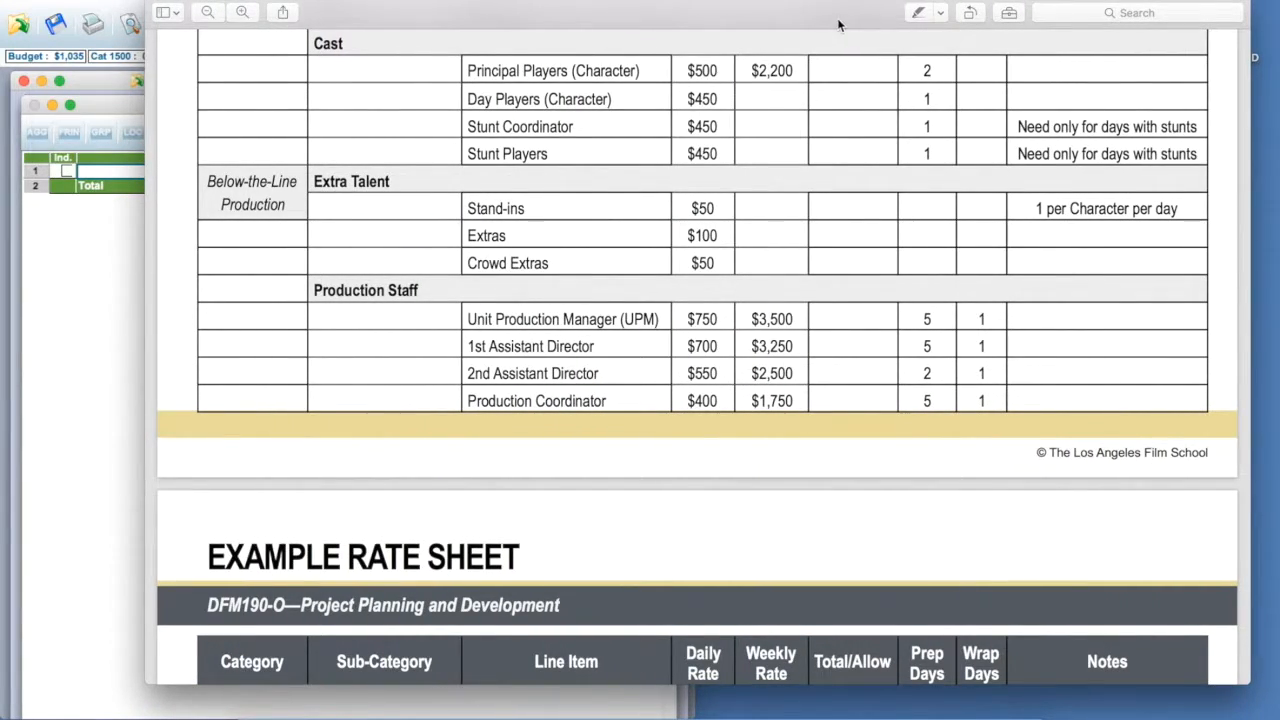
drag(837, 20, 1030, 14)
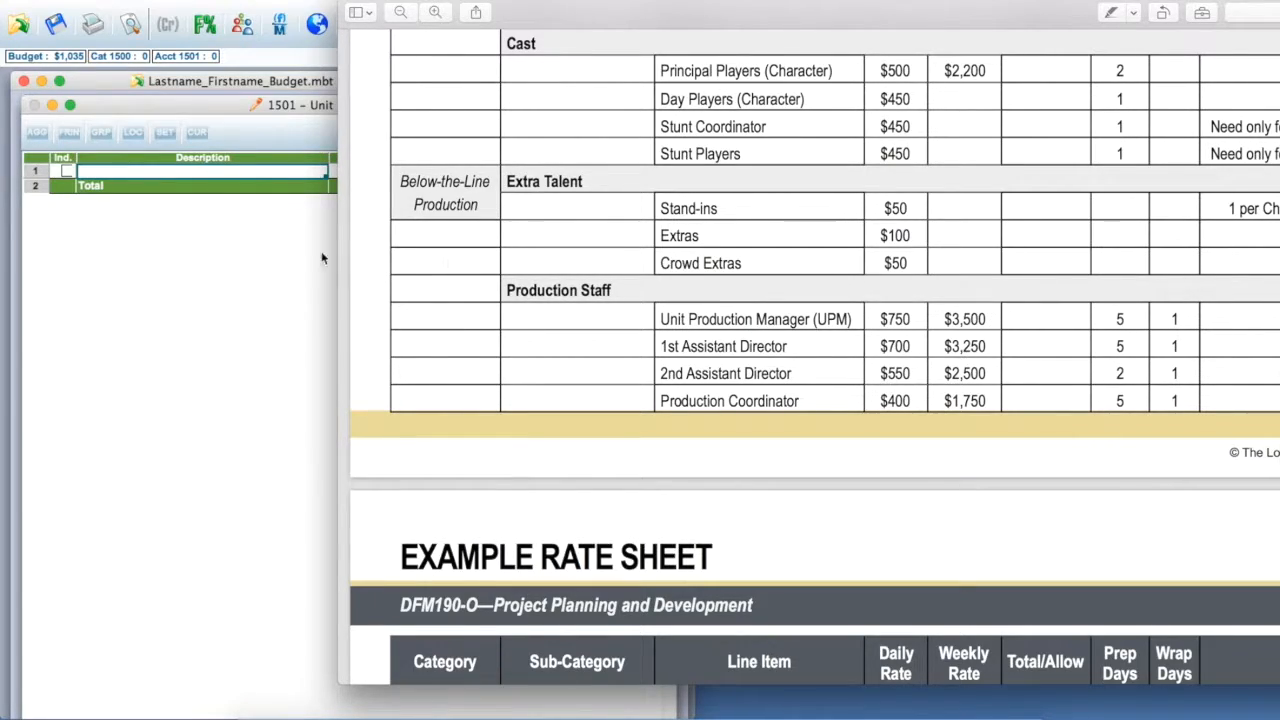
click(260, 253)
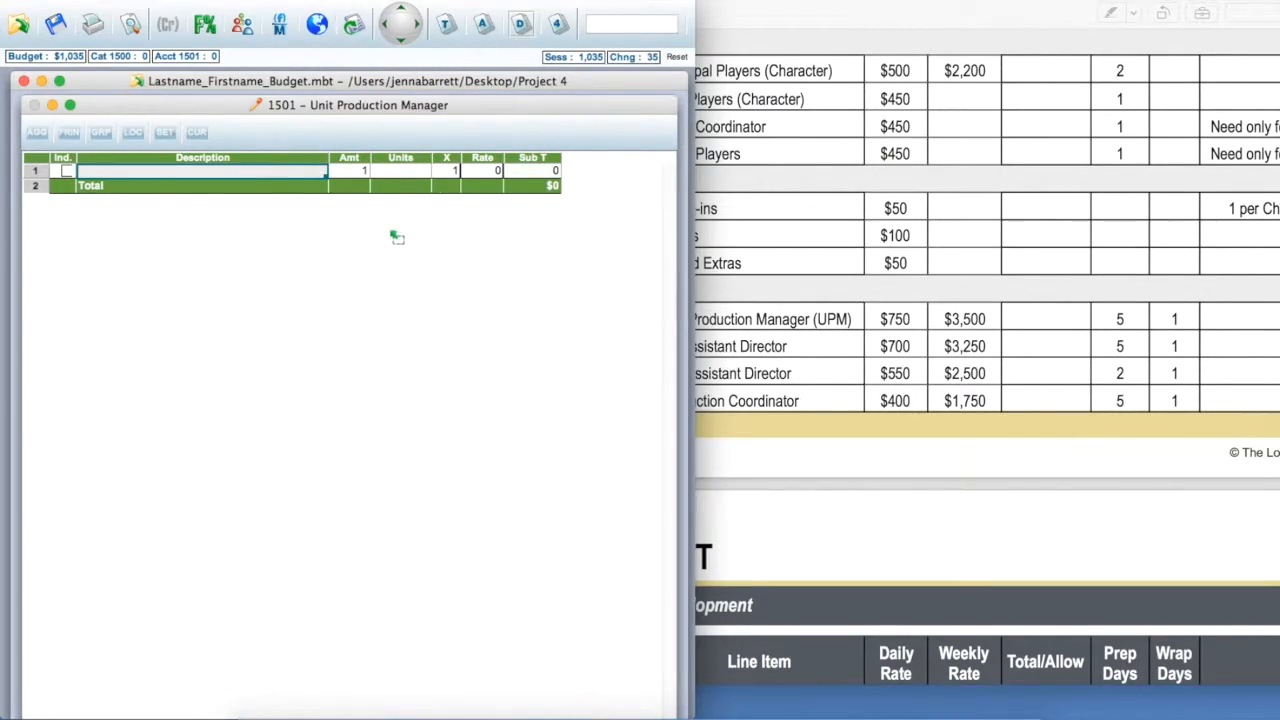
Step: Set the Unit Production Manager line to 2 Weeks at a rate of 3500
click(393, 175)
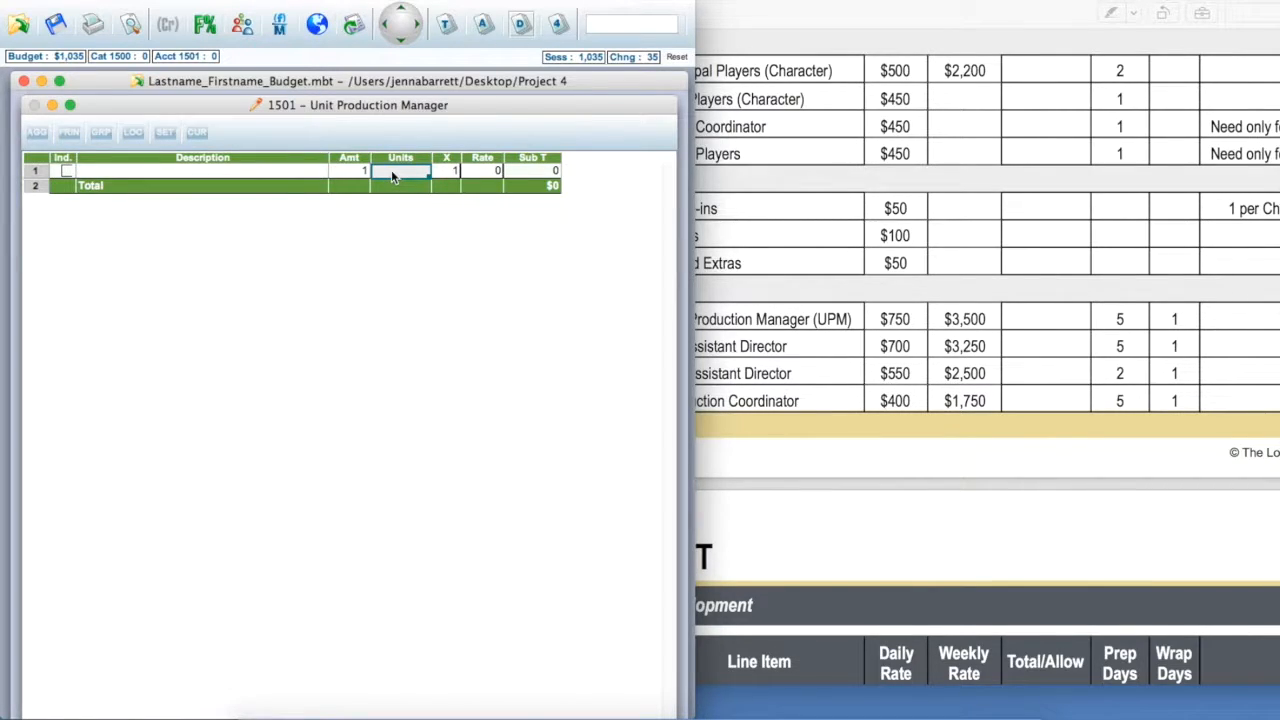
click(360, 172)
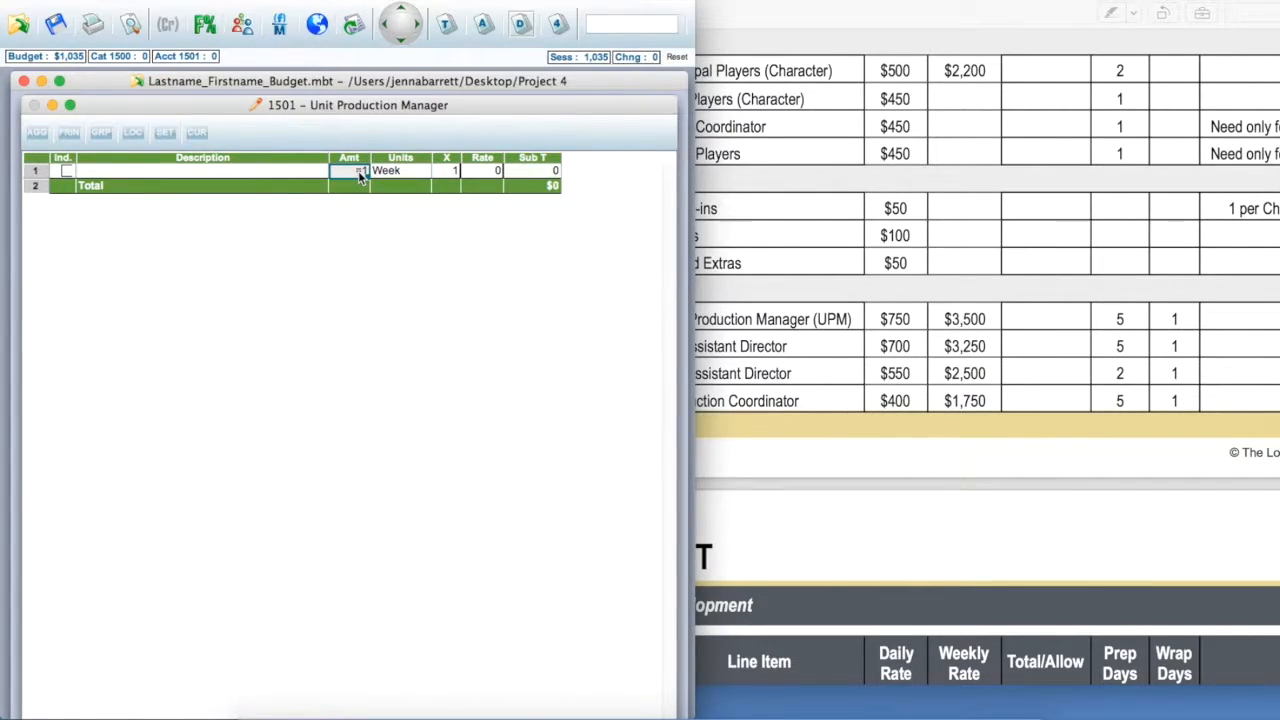
text(2)
click(488, 176)
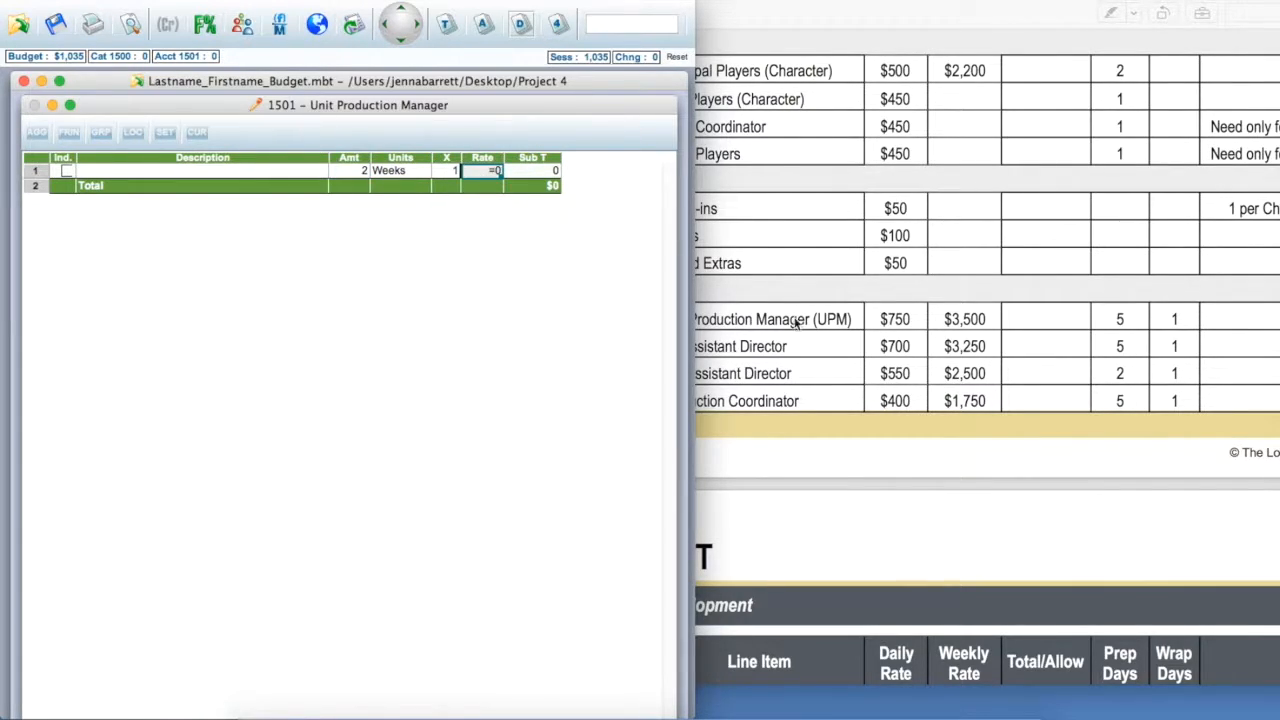
text(3500)
click(527, 189)
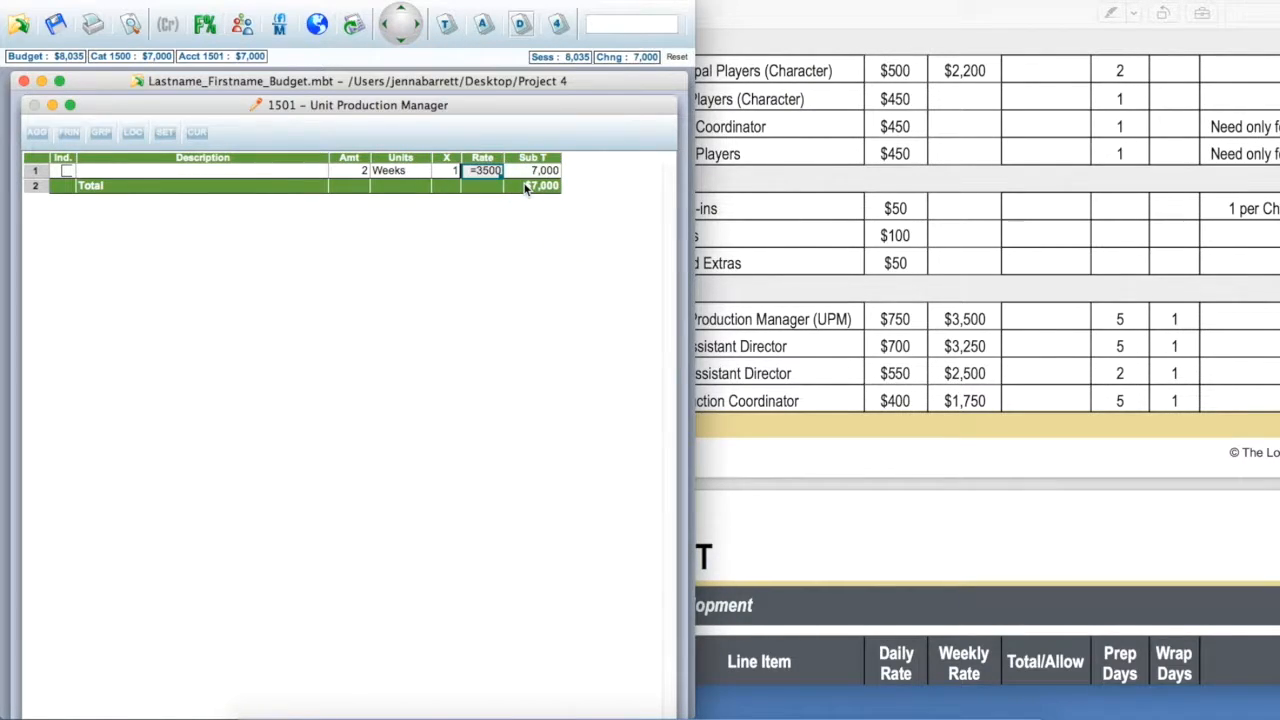
Step: Insert a row above the weekly line in the Unit Production Manager account and set it to 1 Day at a rate of 750
right_click(35, 177)
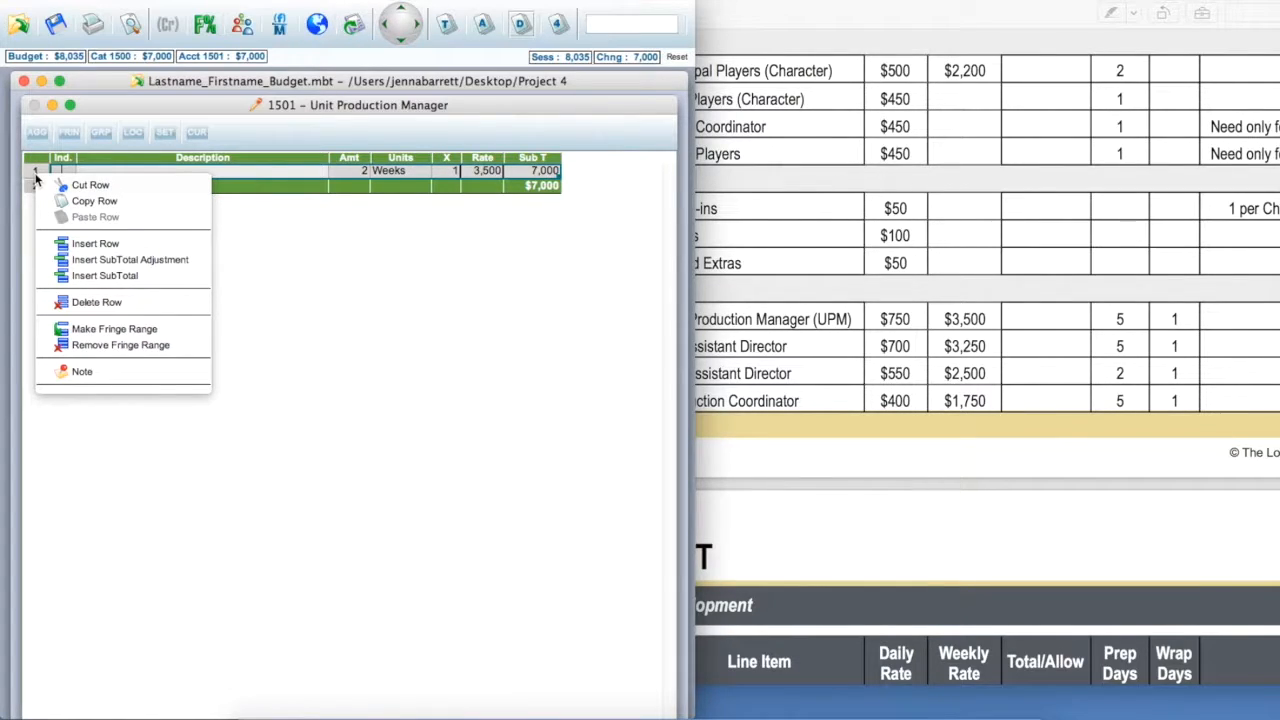
click(98, 246)
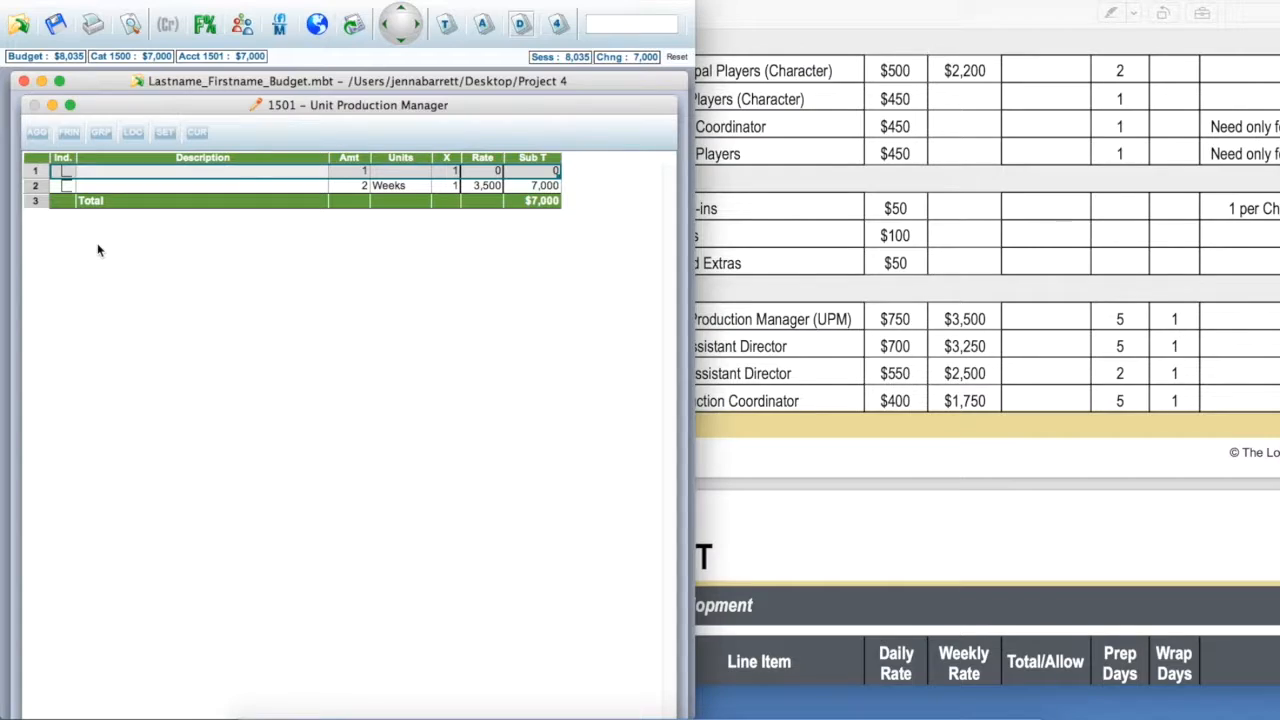
click(390, 172)
text(Day)
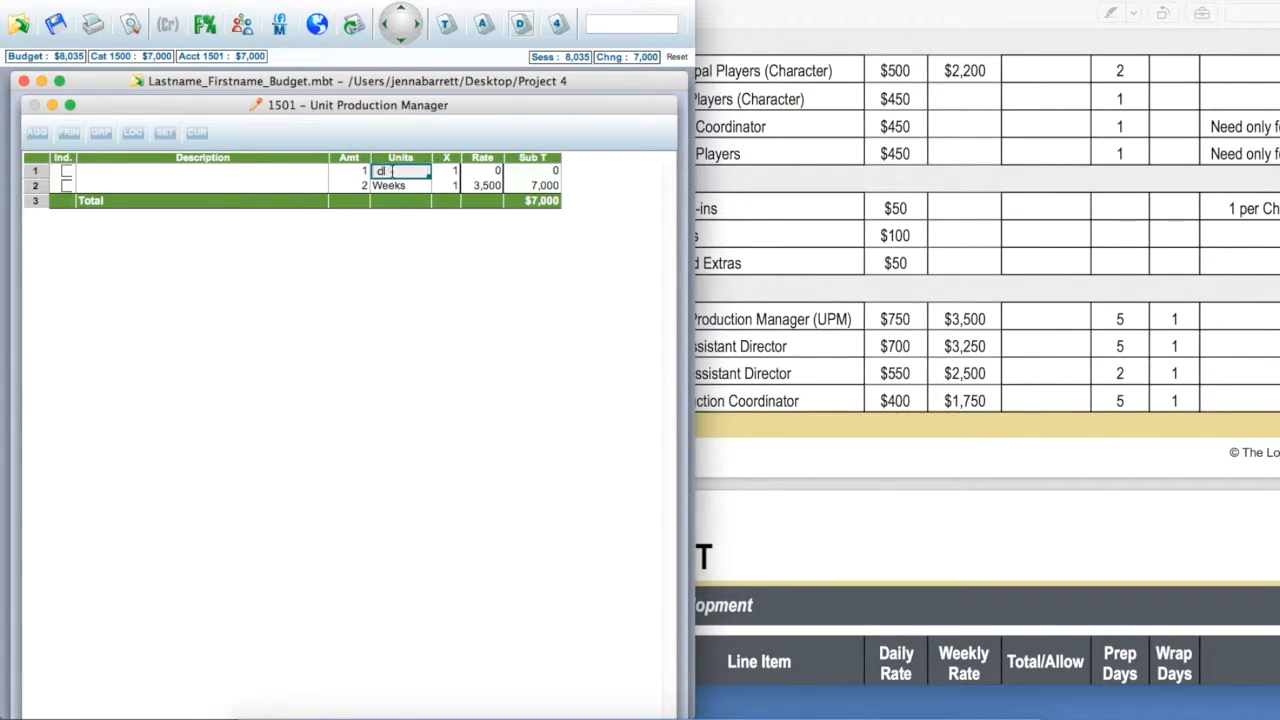
click(452, 175)
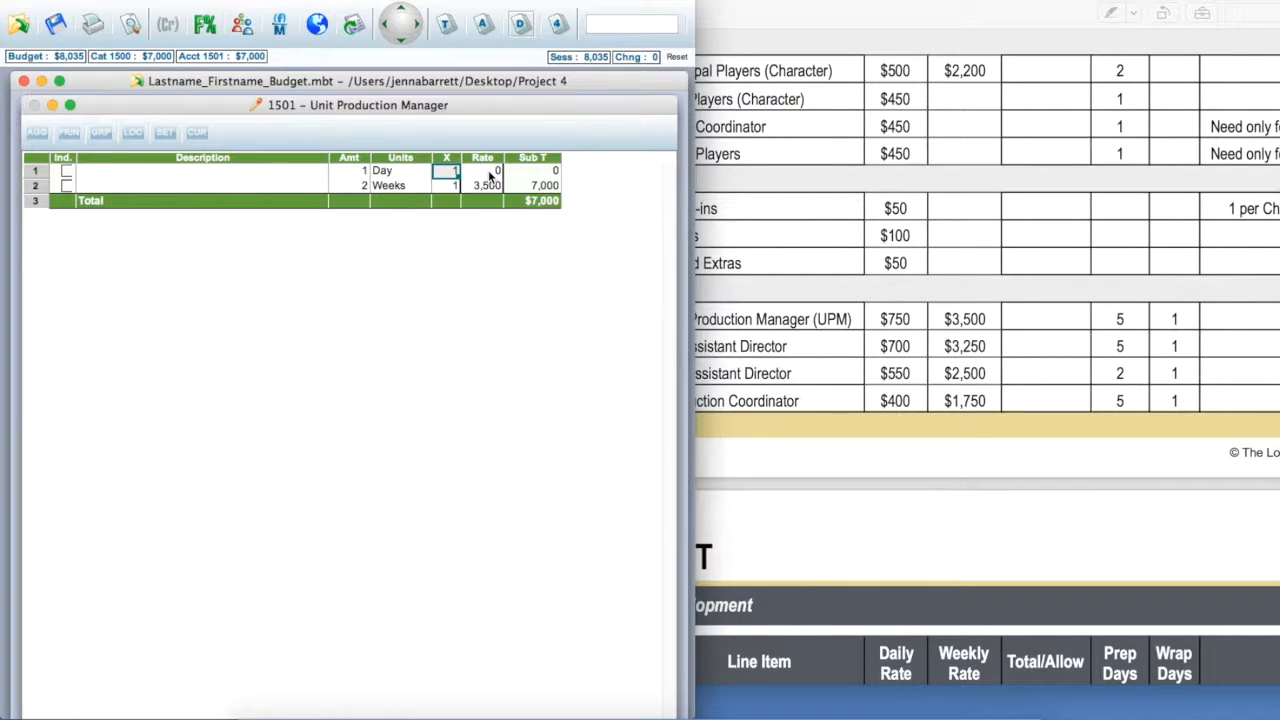
click(490, 173)
key(BackSpace)
text(750)
key(Return)
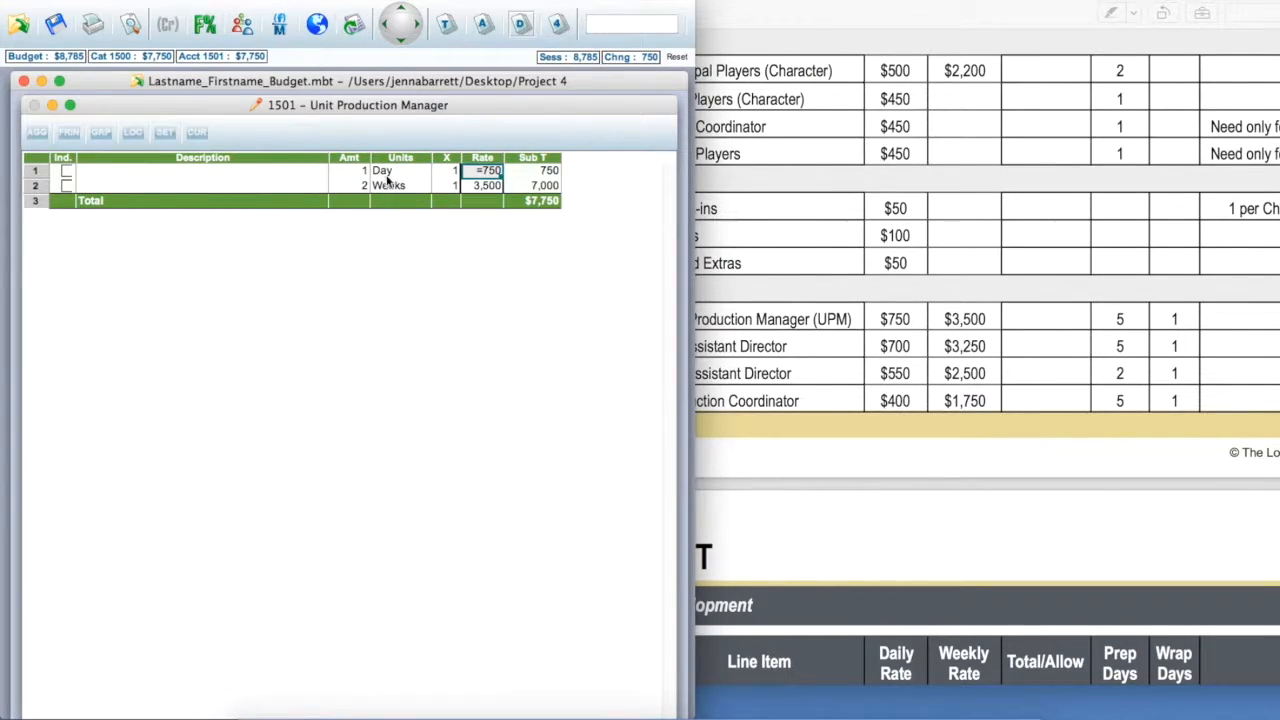
Step: Describe the Unit Production Manager's daily line as "5 Prep Days, 5 shoot days, 1 wrap day", return to the Production Staff accounts and save the budget
click(193, 172)
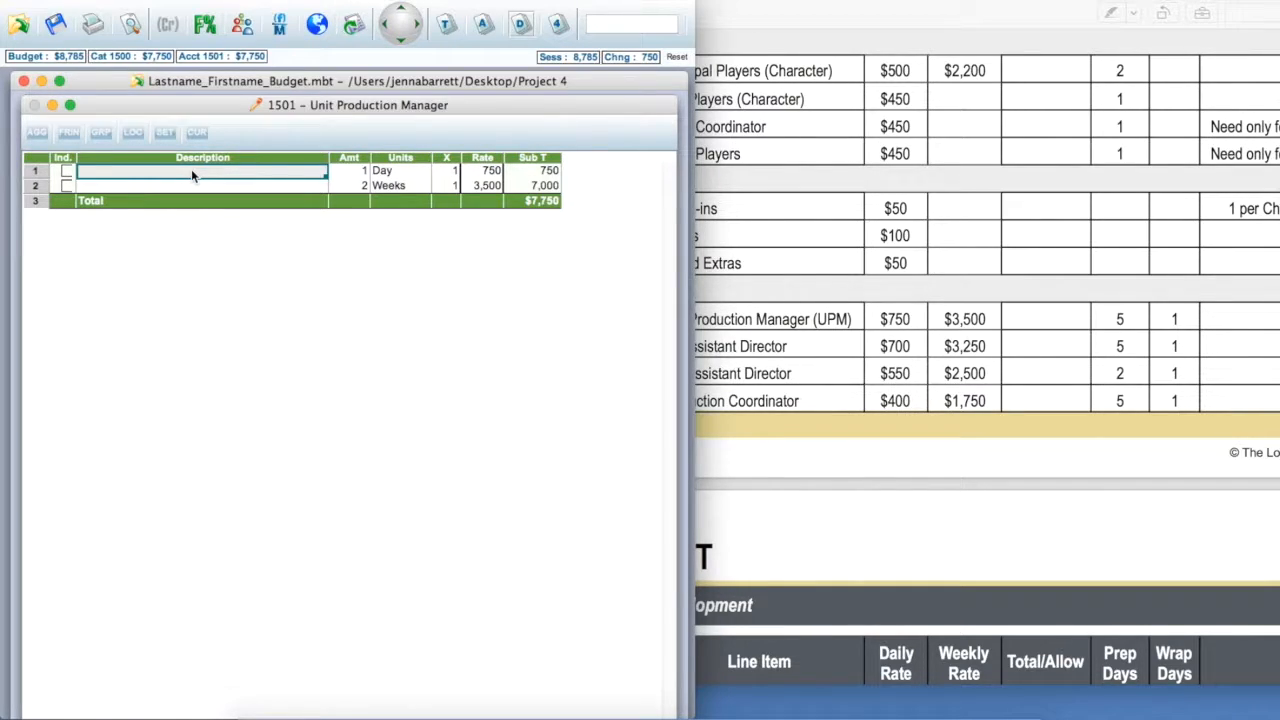
text(5 Prep Days. 5 shoot days. 1 wrap day)
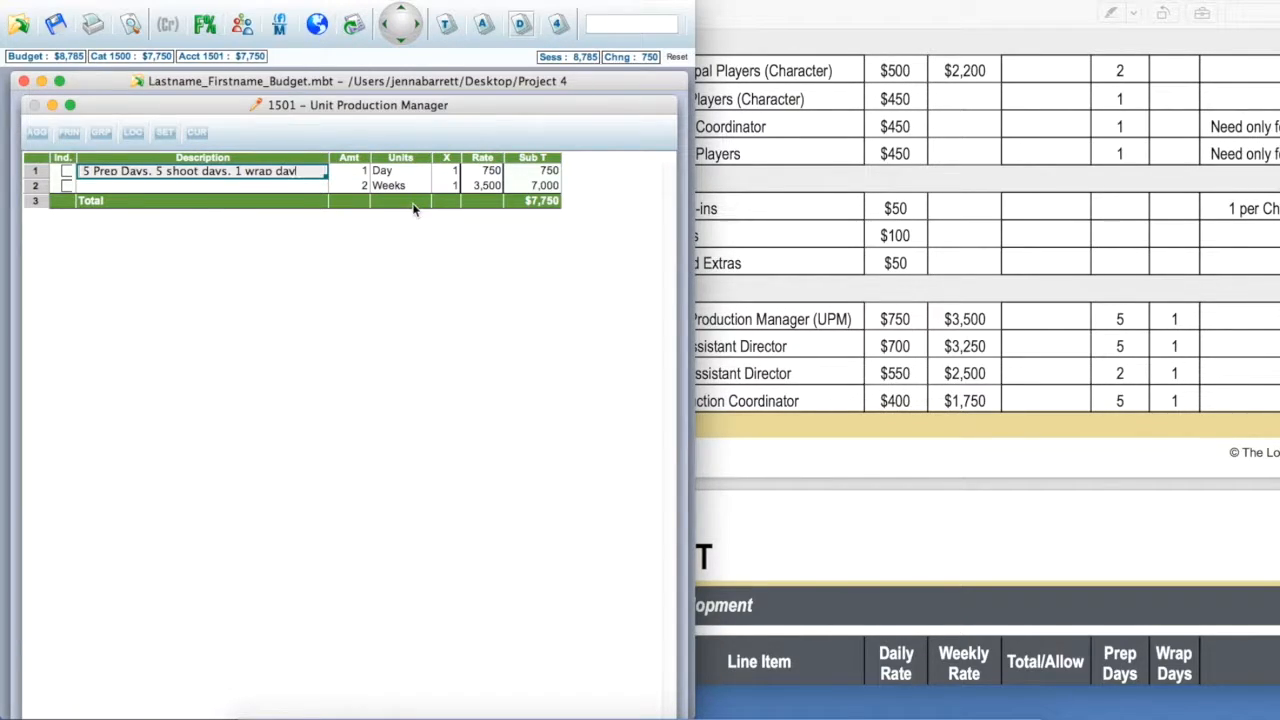
key(Return)
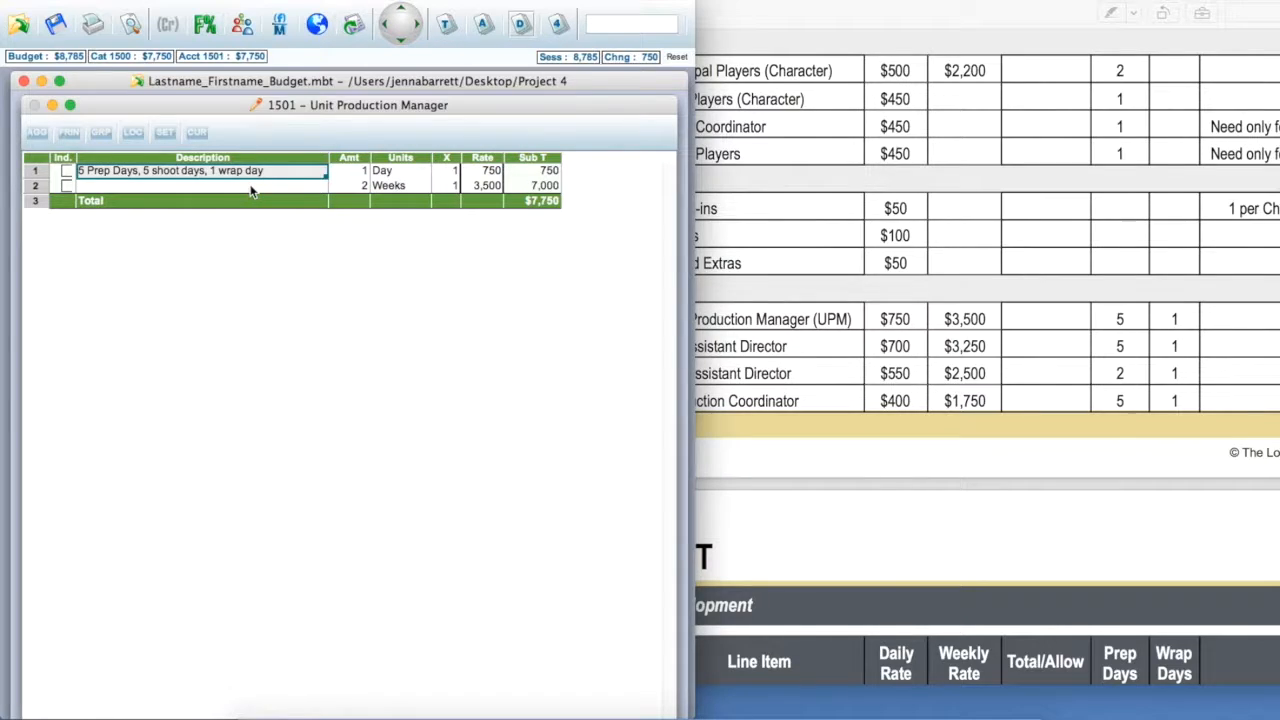
click(484, 26)
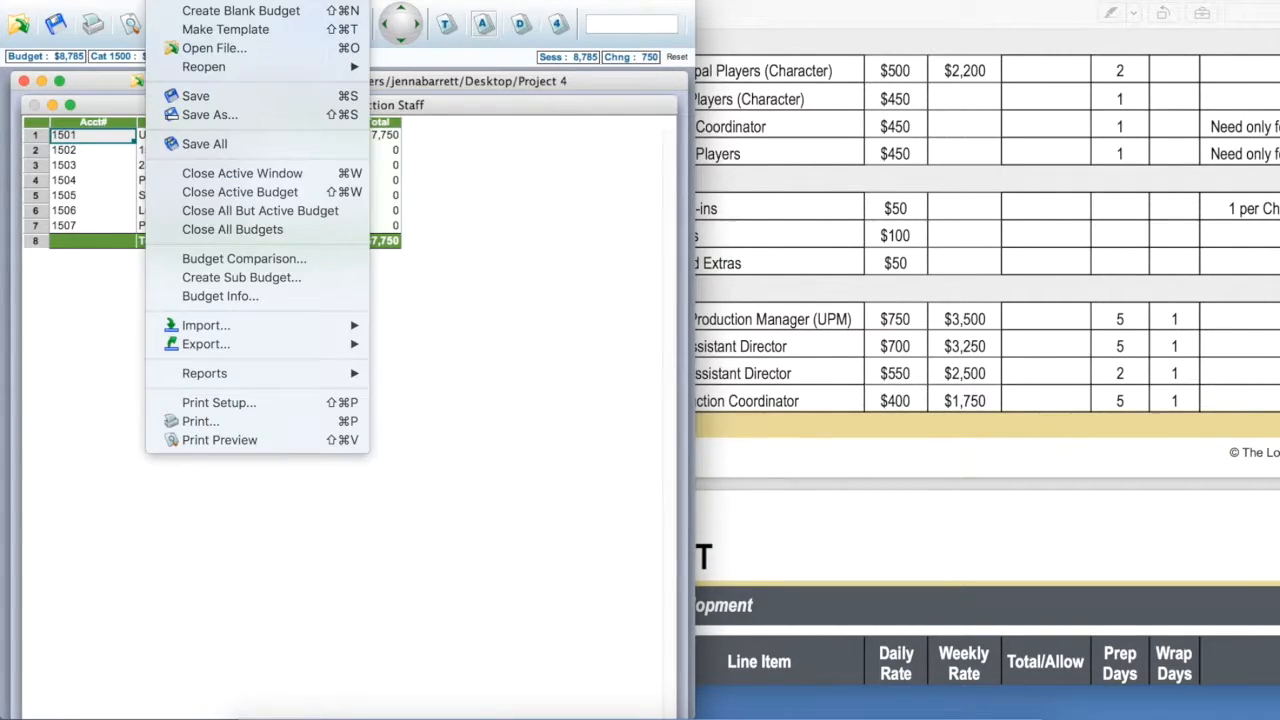
click(200, 91)
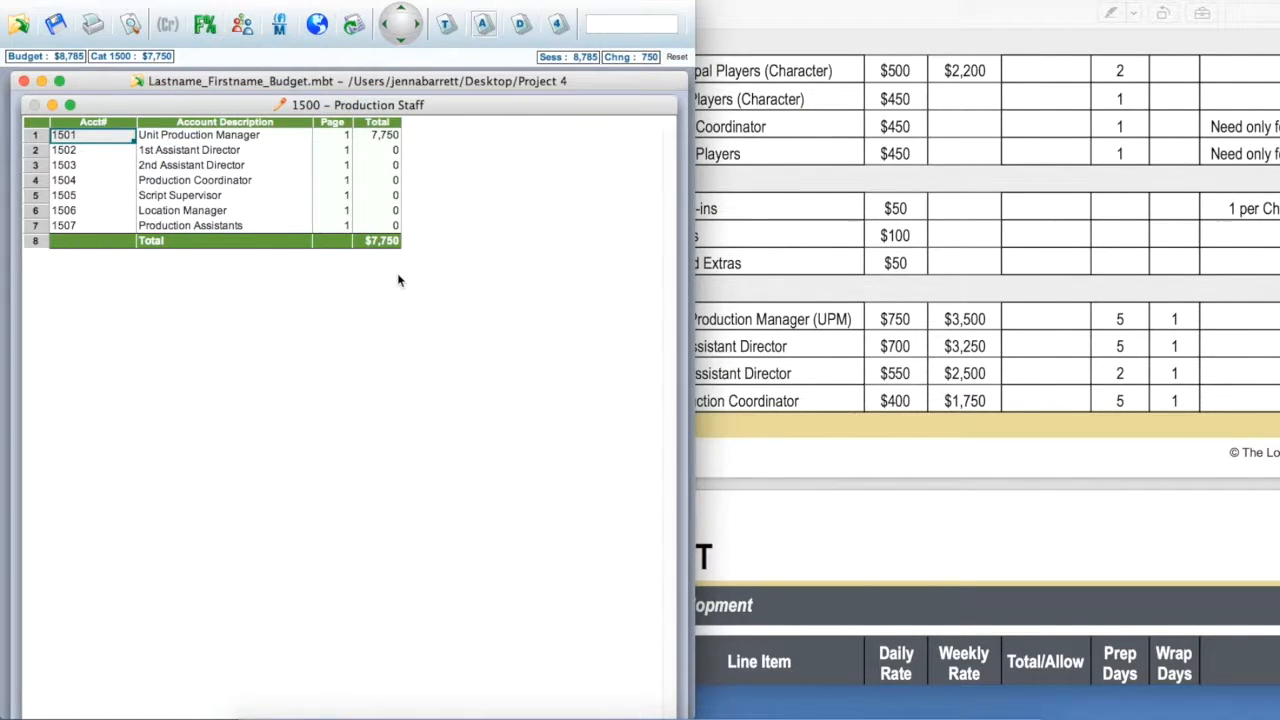
Step: Check the rate sheet's remaining Production Staff items, including the daily rate and notes for Production Assistant(s)
click(1089, 338)
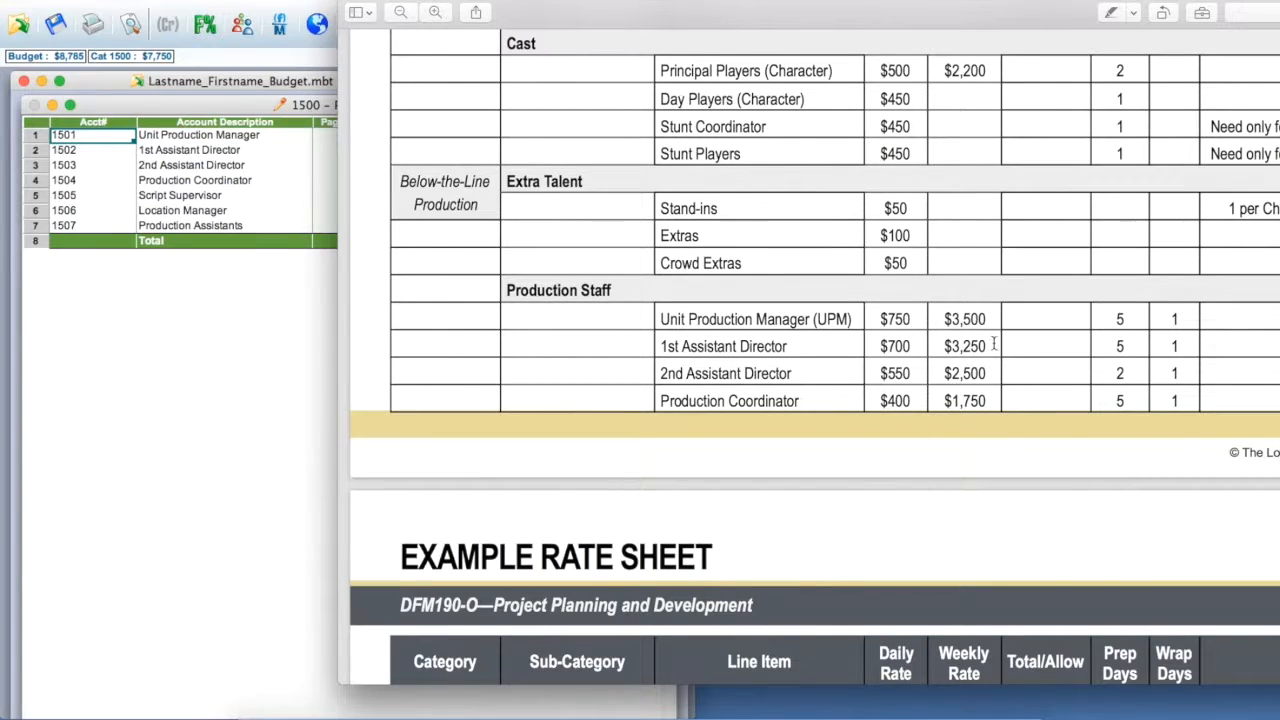
drag(1036, 4, 894, 6)
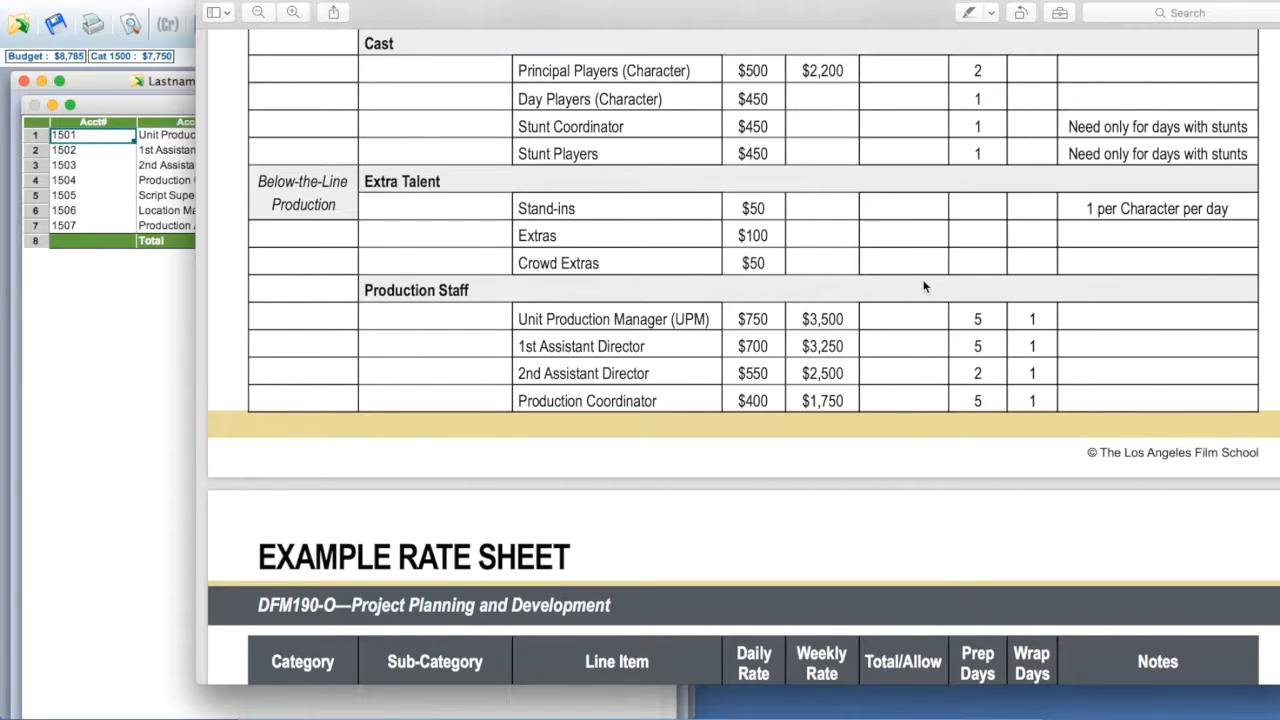
scroll(901, 287, down, 5)
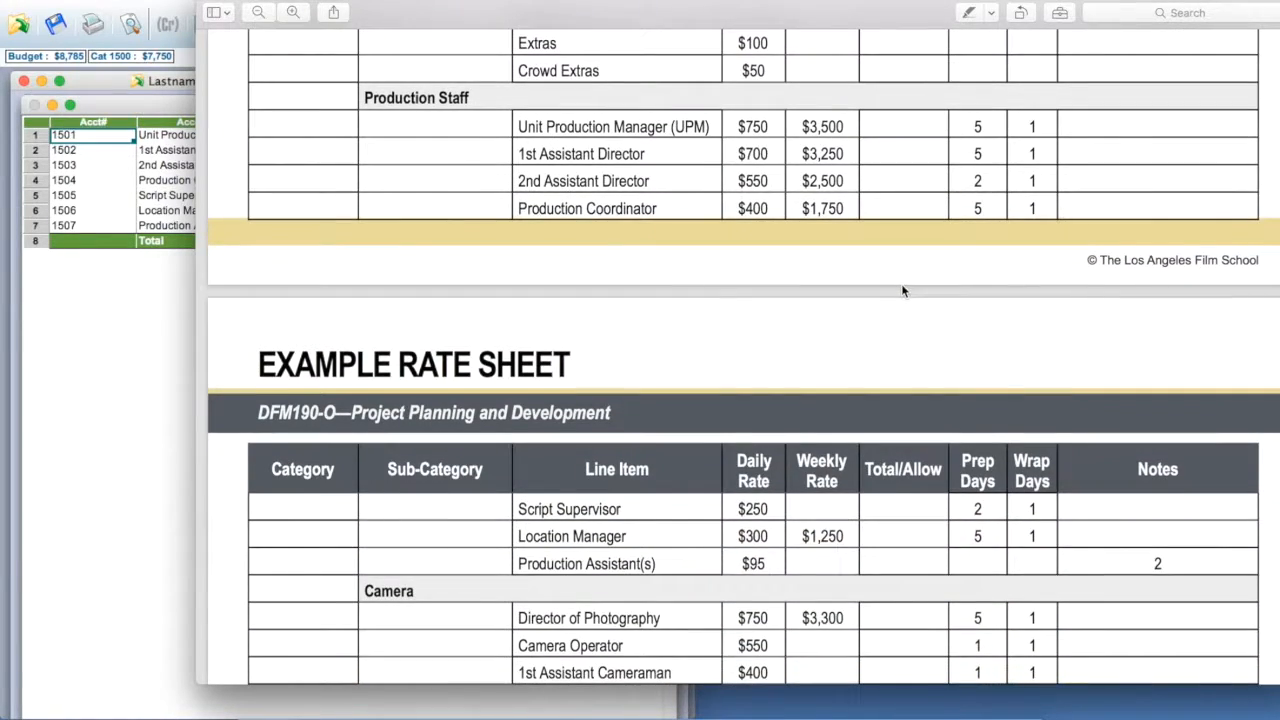
scroll(901, 286, down, 6)
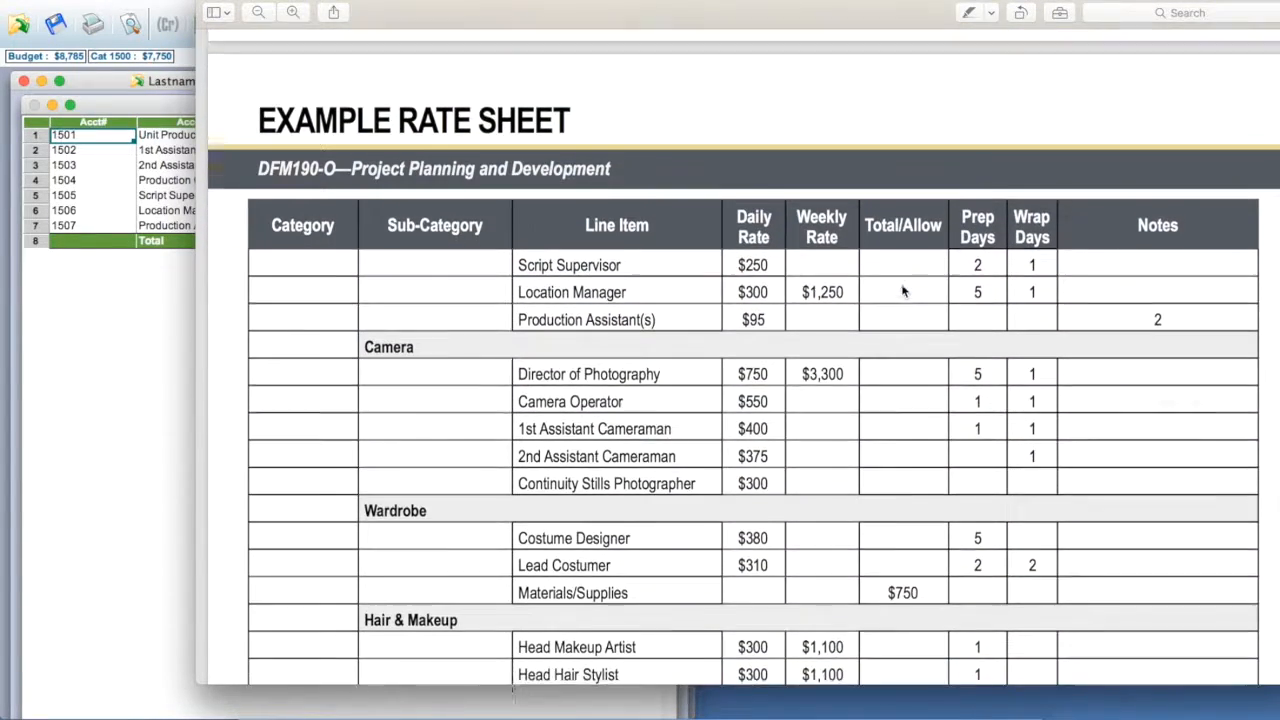
scroll(902, 291, up, 1)
double_click(1158, 341)
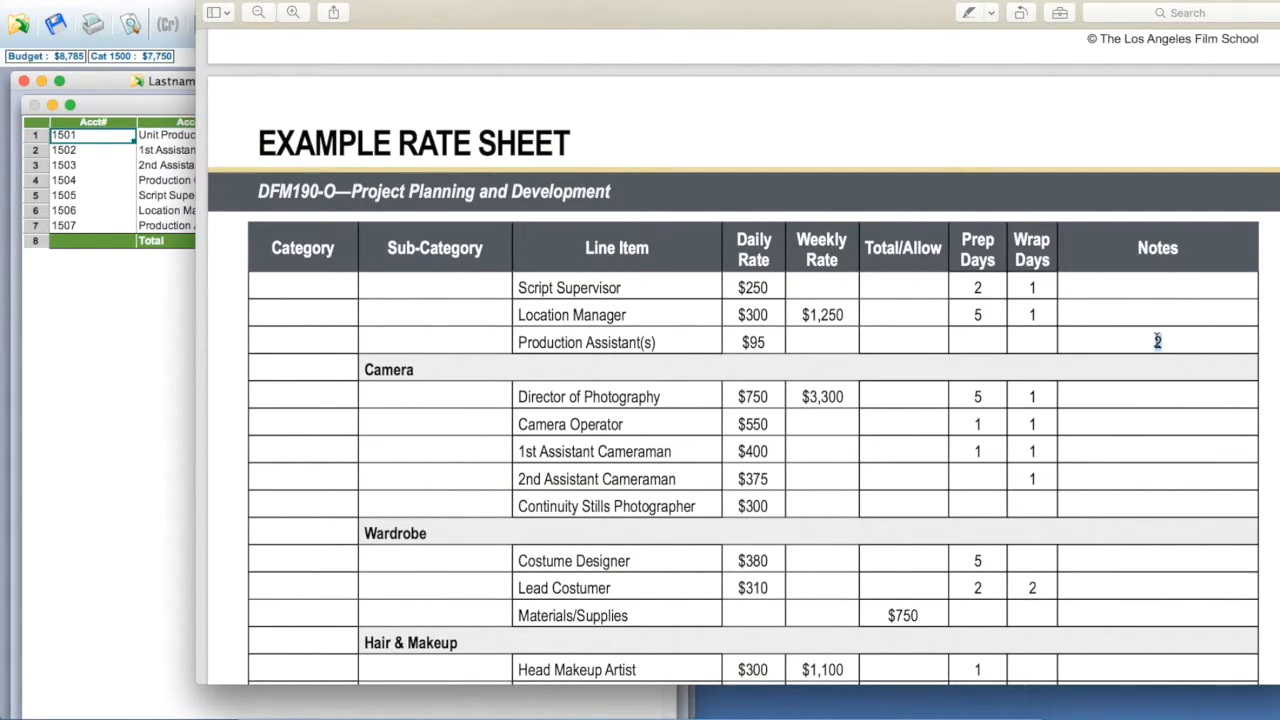
scroll(1157, 341, up, 5)
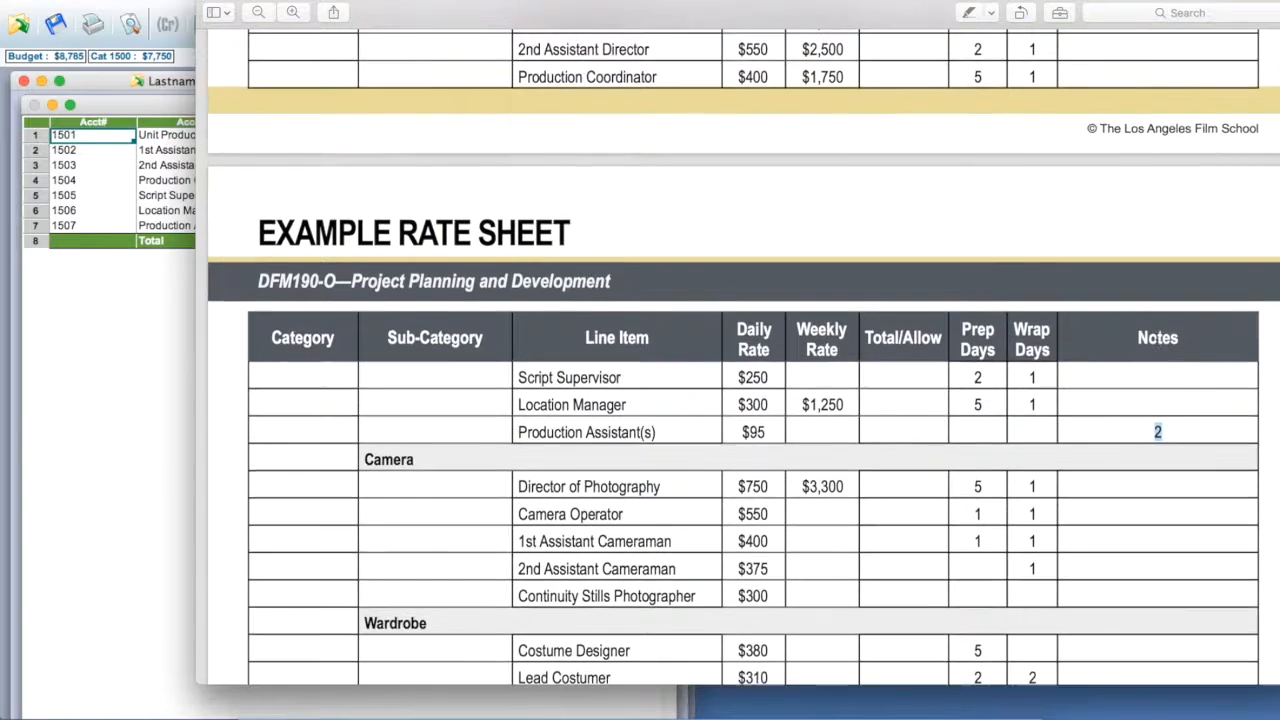
scroll(1156, 340, down, 1)
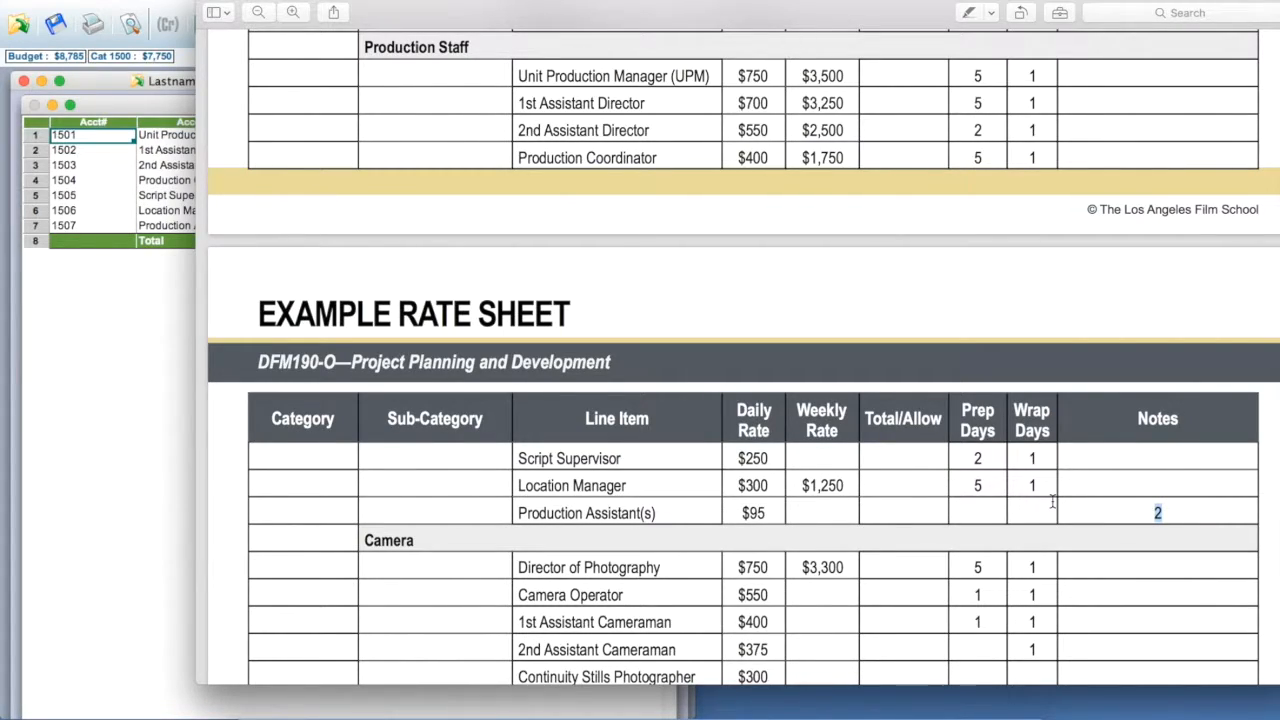
Step: Open the Production Assistants account and set its line to 5 Days, a multiplier of 2 and a rate of 95
click(122, 302)
double_click(41, 228)
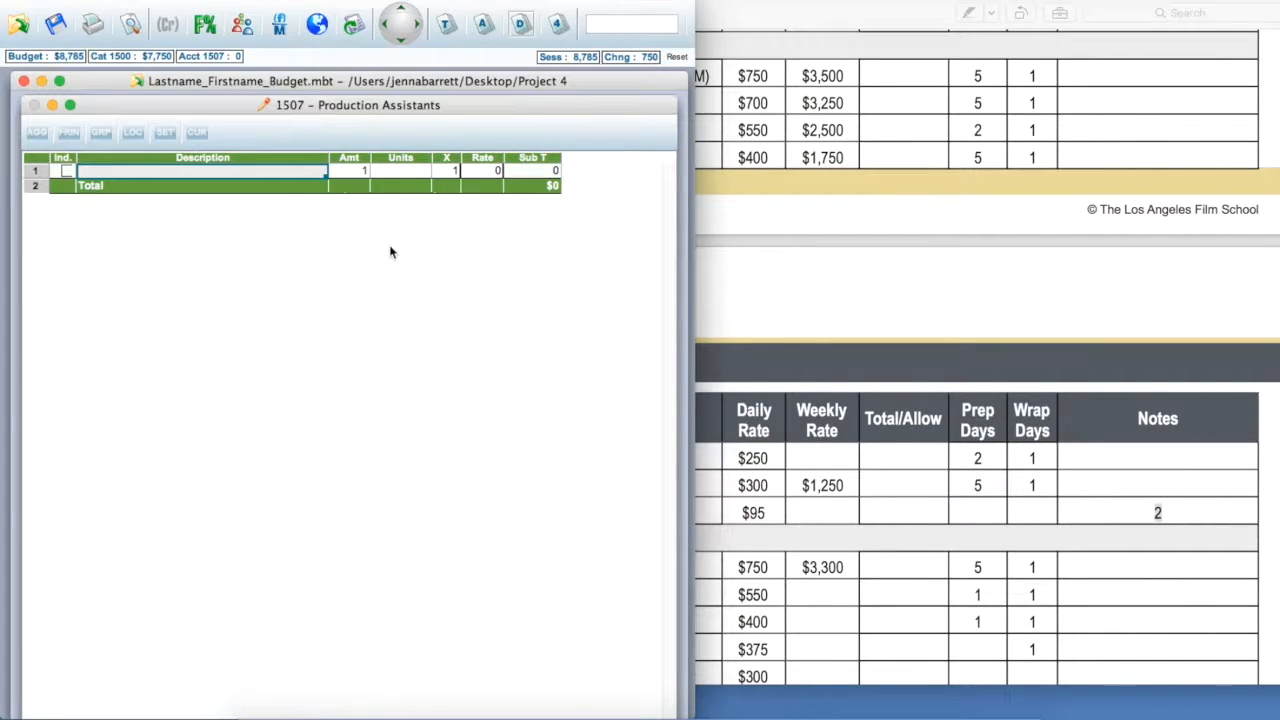
click(395, 175)
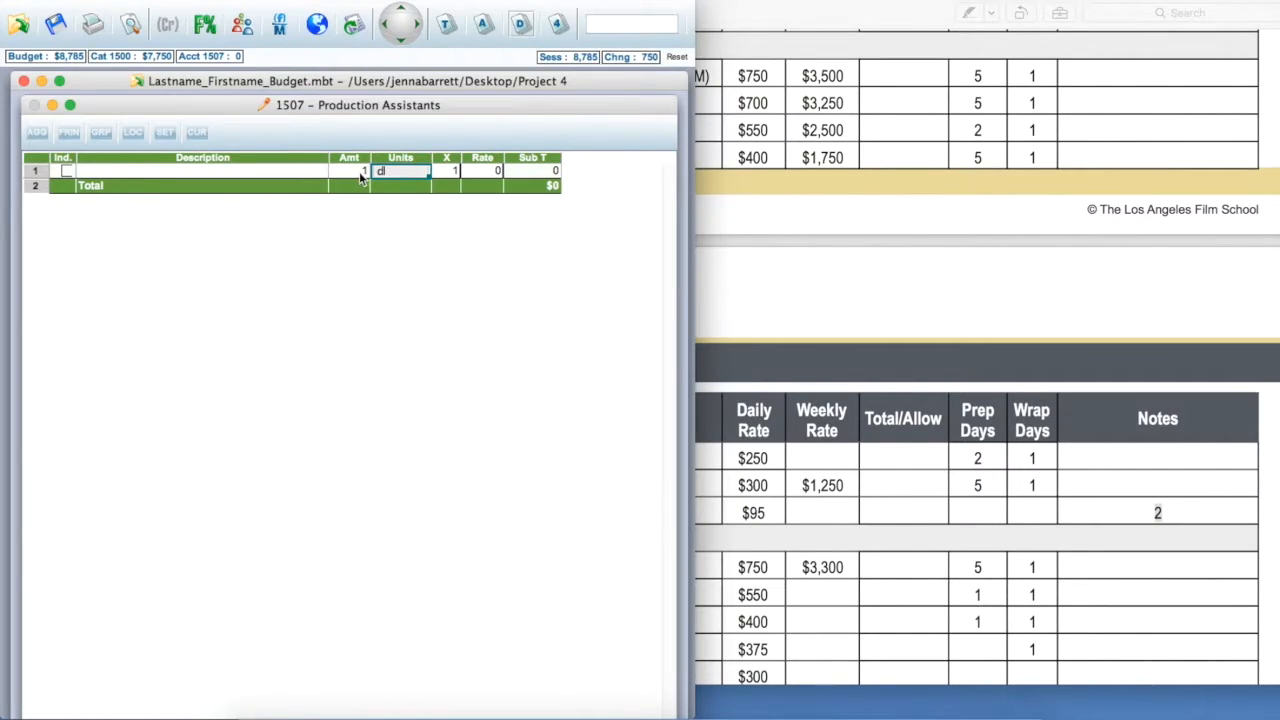
click(358, 175)
text(5)
key(Return)
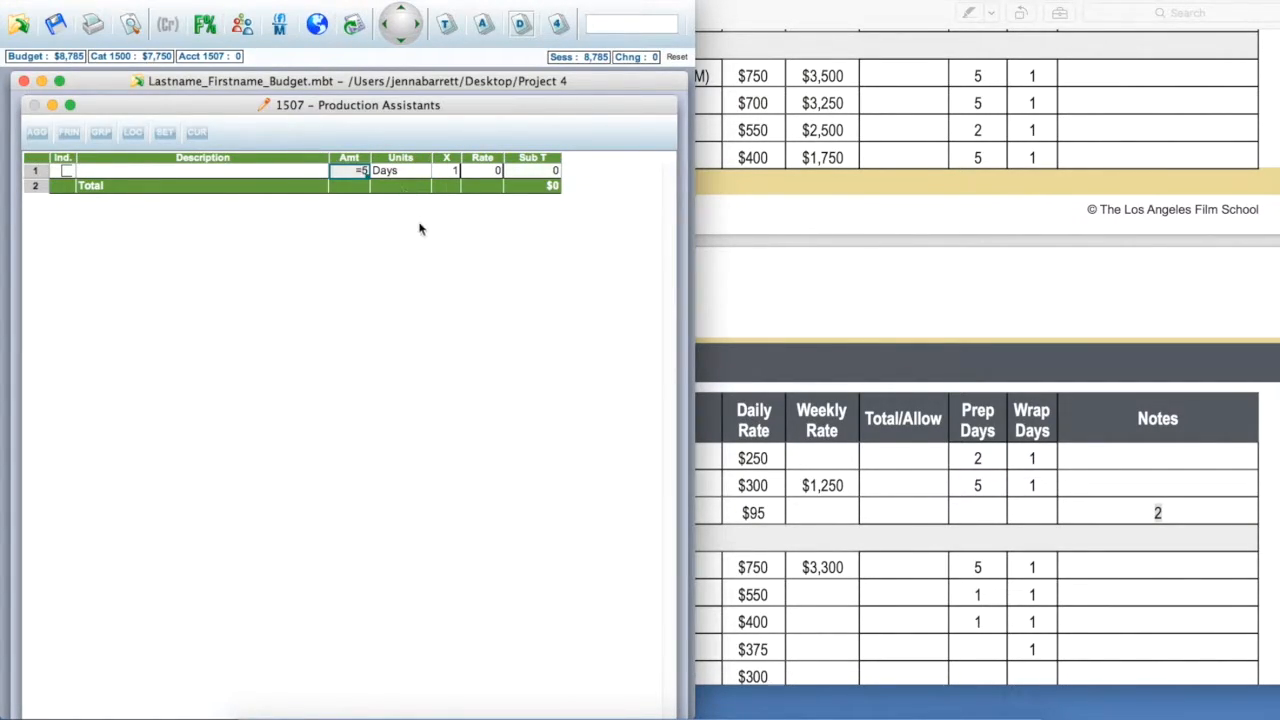
click(492, 172)
text(95)
click(446, 172)
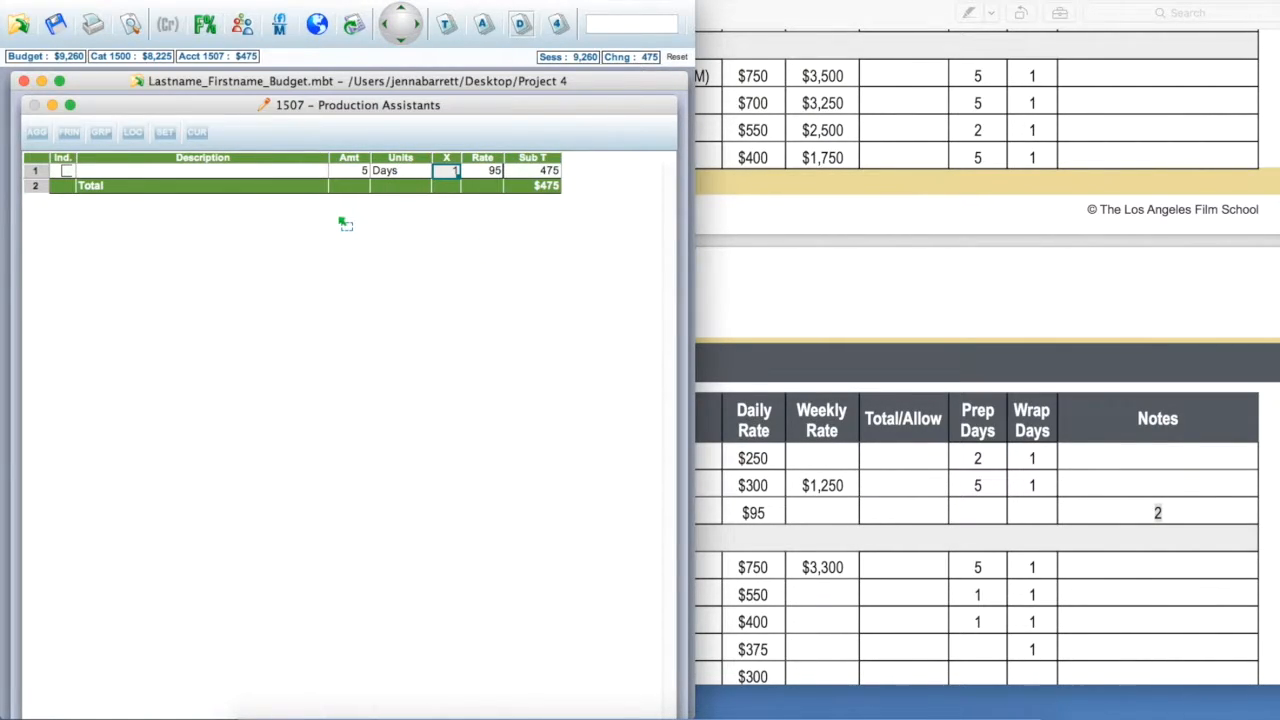
text(2)
key(Return)
Step: Describe the Production Assistants line as "Need 2 Production Assistants" and return to the budget's top sheet
click(220, 176)
text(Need 2 P)
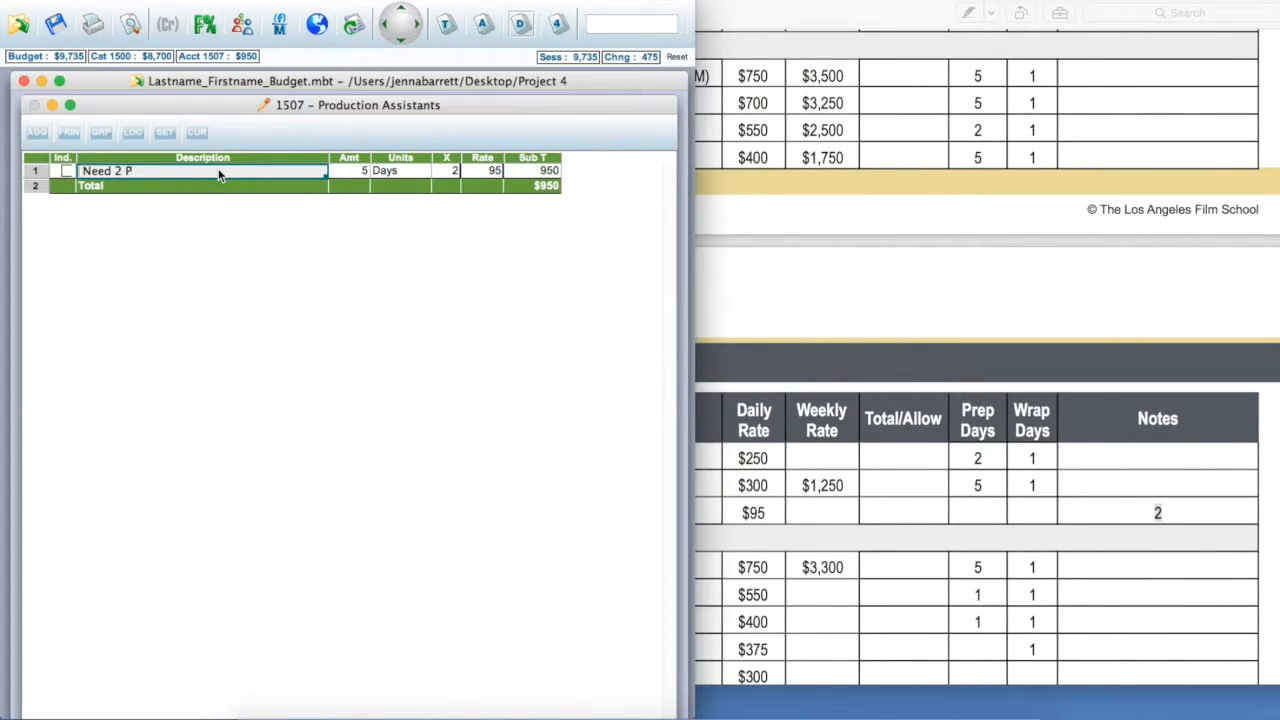
text(roduction Assistants)
click(446, 26)
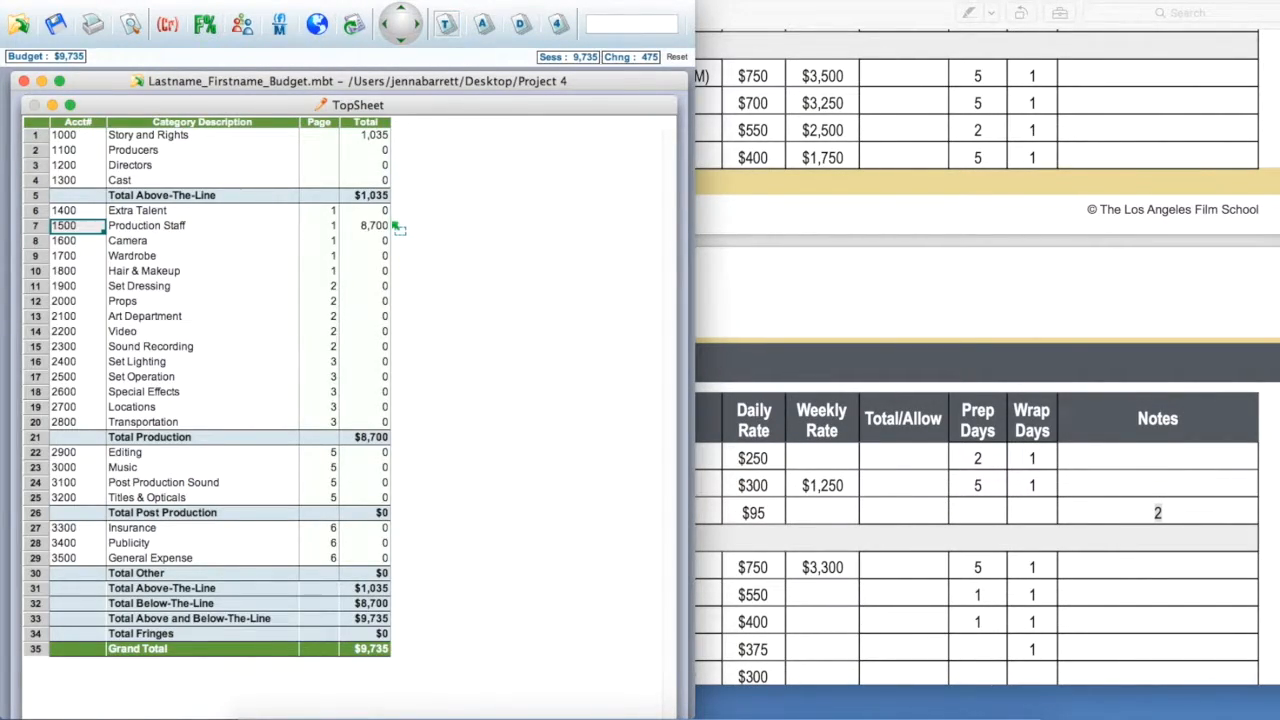
Step: Review the rate sheet's sub-categories from Story & Rights through Transportation against the budget's category list
click(817, 312)
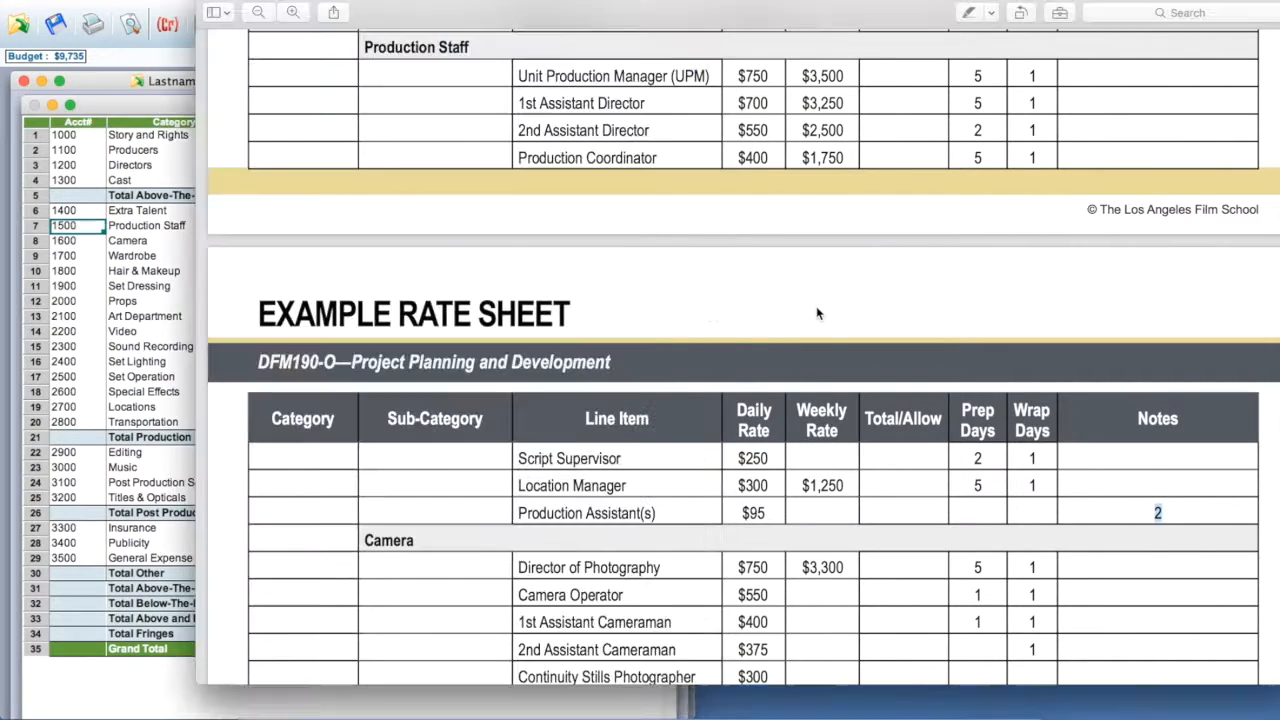
scroll(817, 312, up, 7)
scroll(816, 312, up, 2)
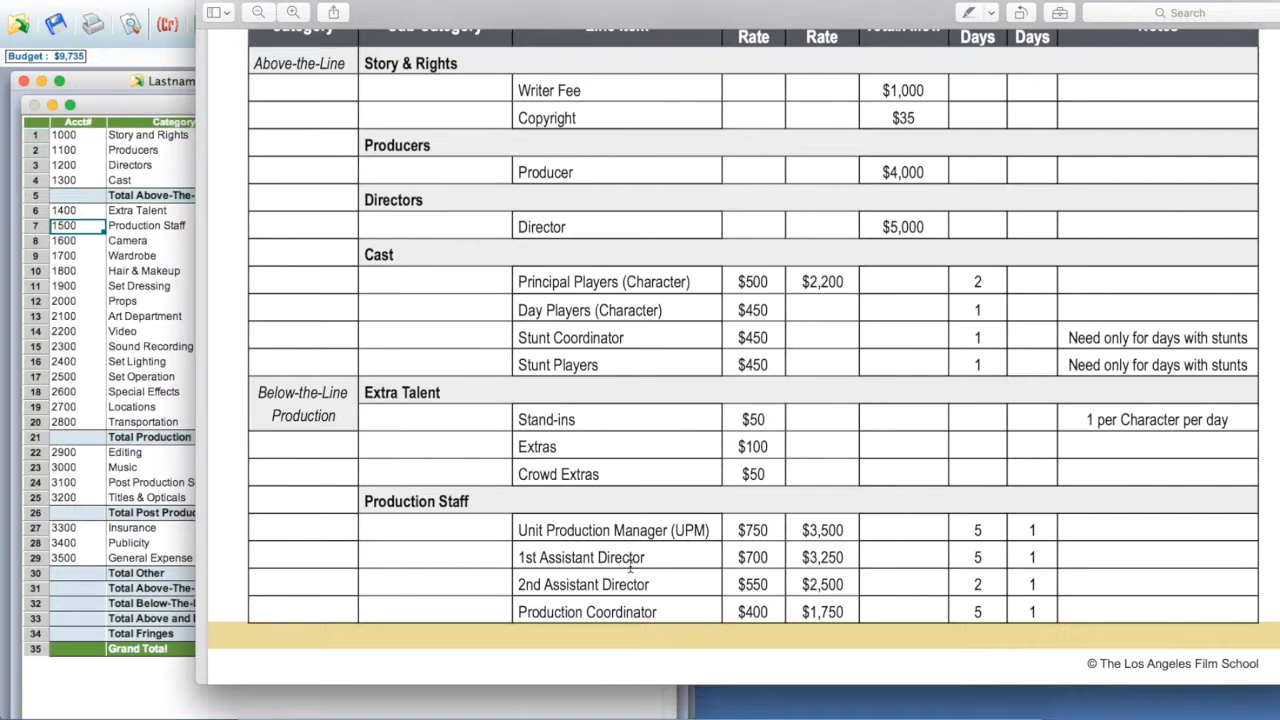
scroll(630, 567, down, 10)
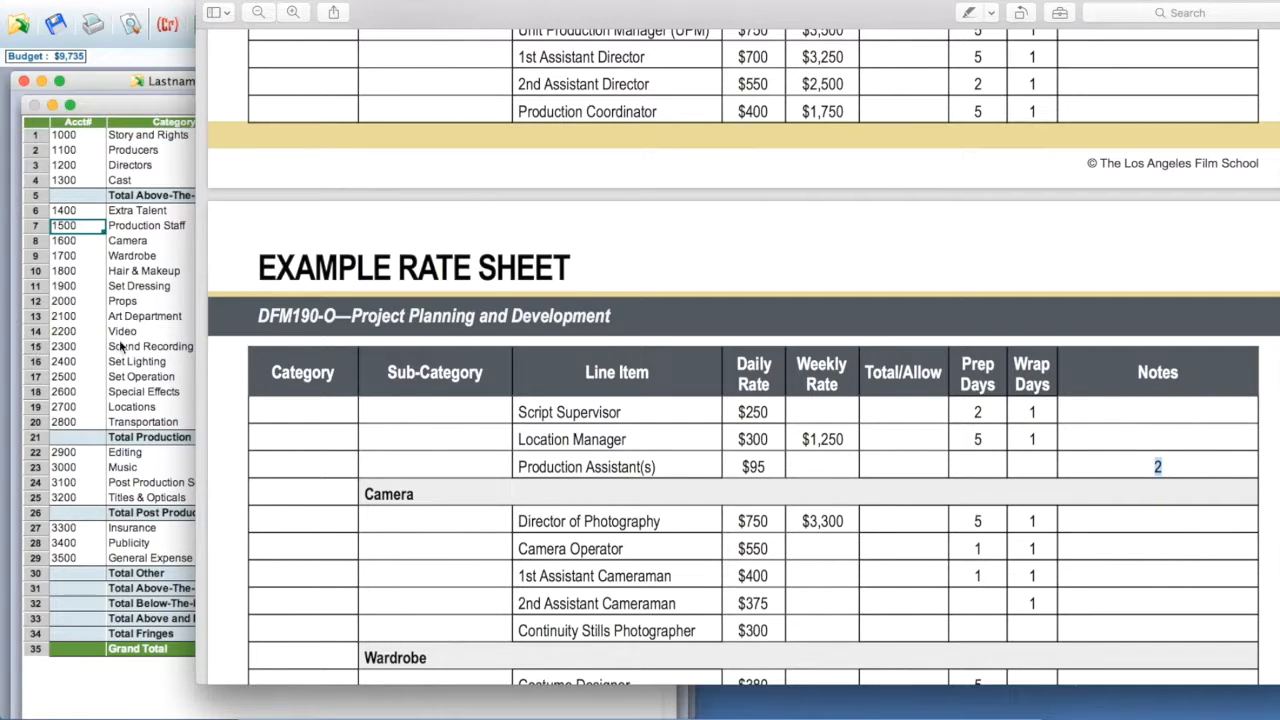
scroll(629, 401, down, 10)
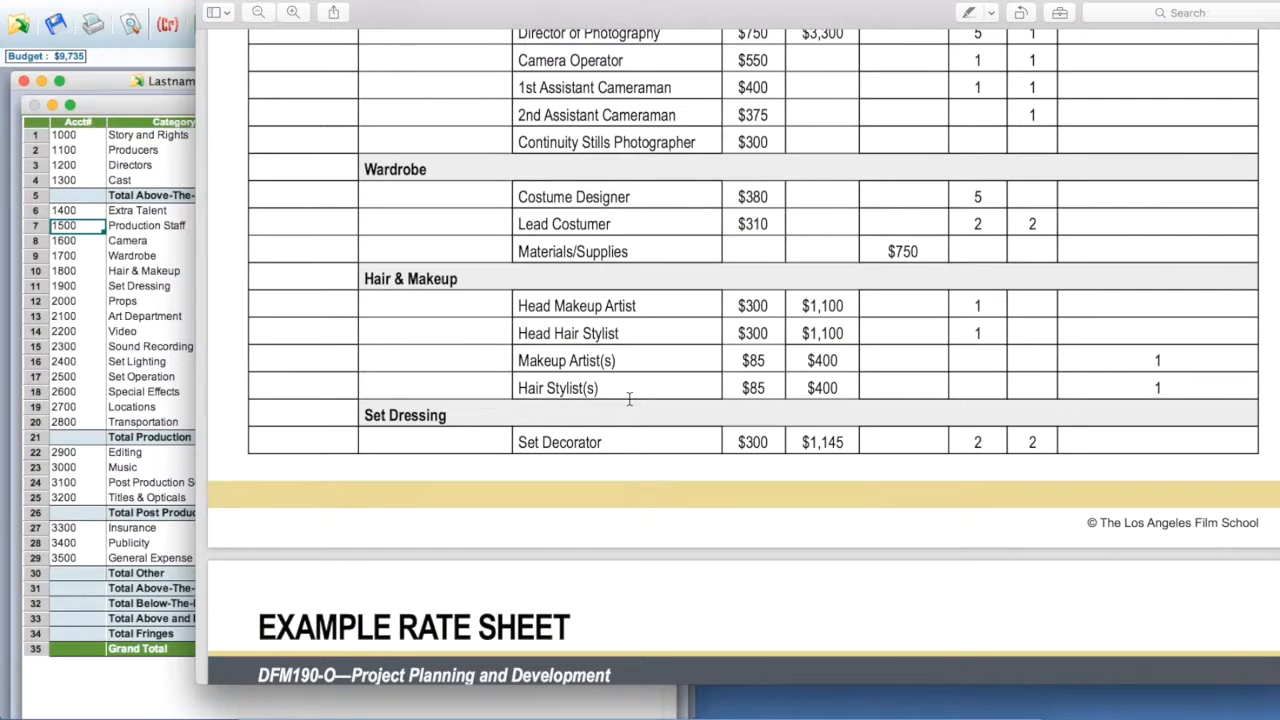
scroll(629, 401, down, 12)
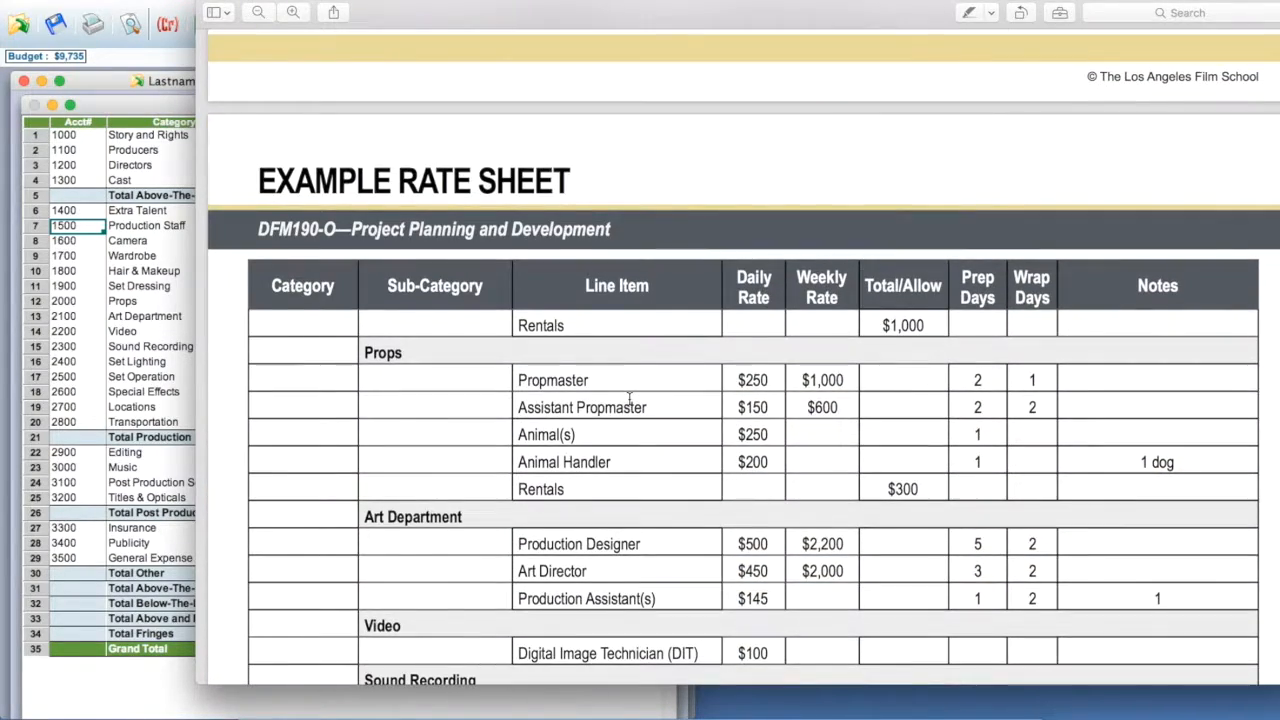
scroll(629, 401, down, 10)
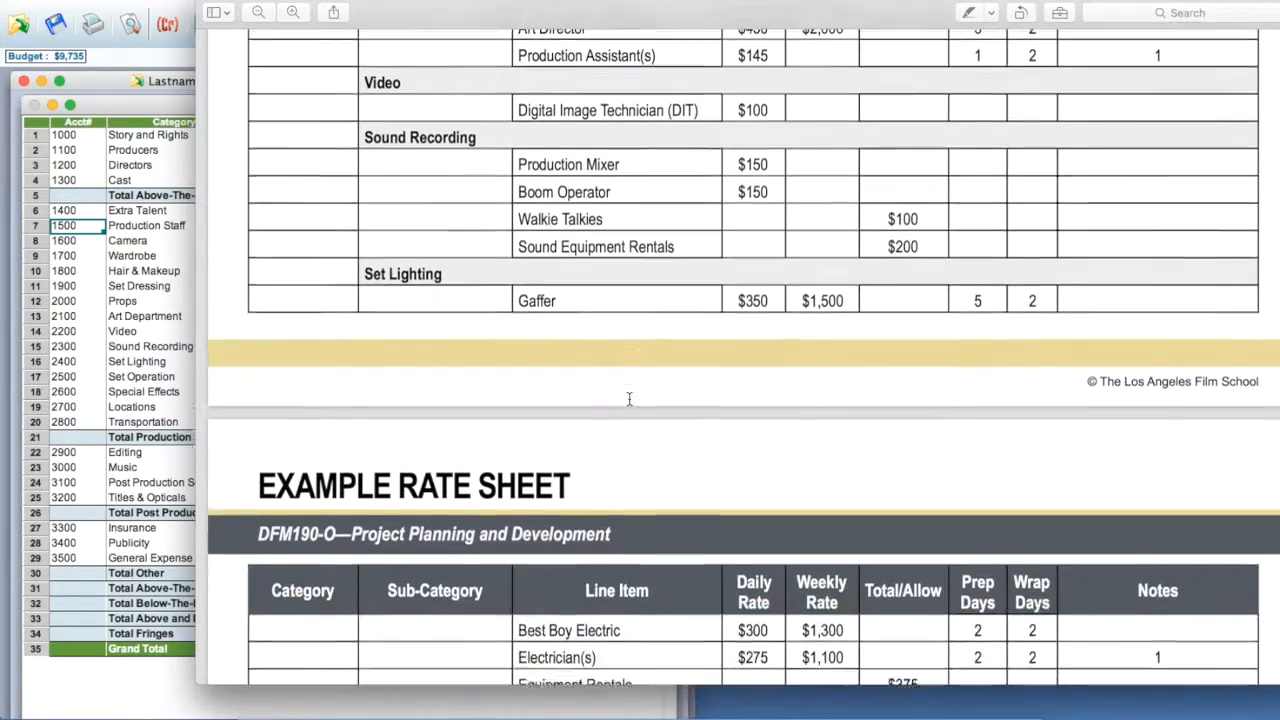
scroll(629, 399, down, 16)
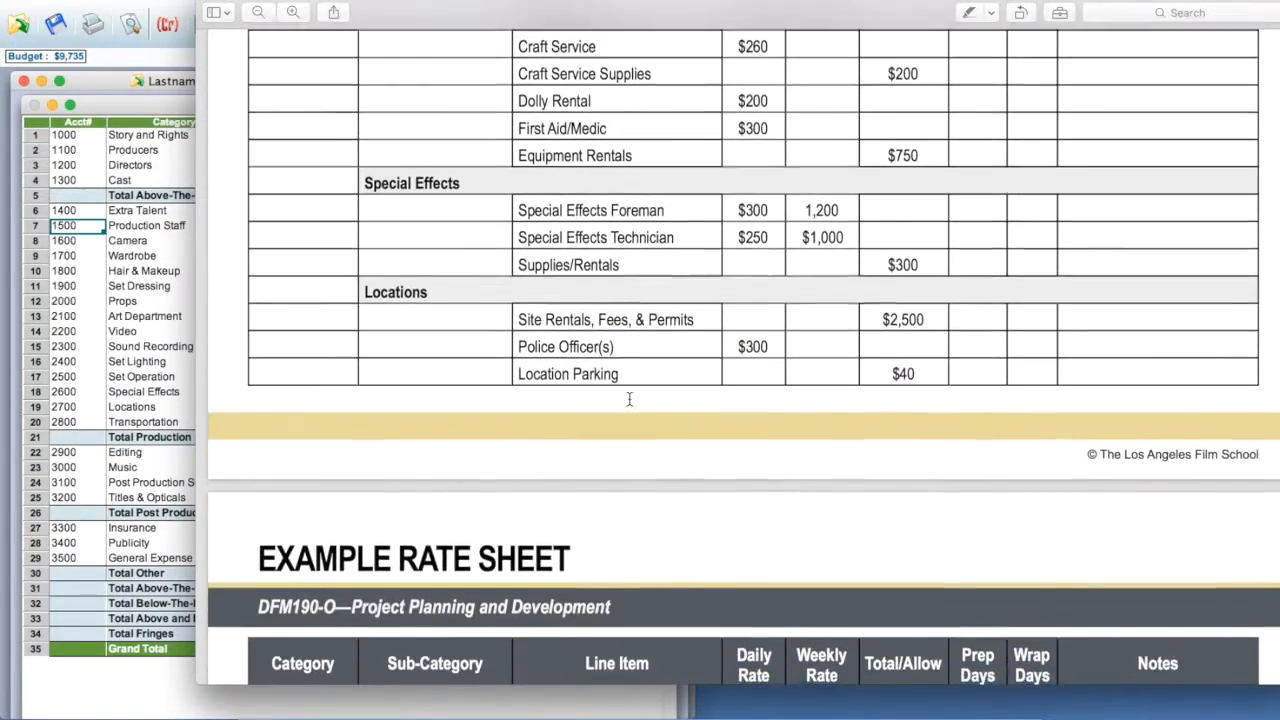
scroll(629, 401, down, 5)
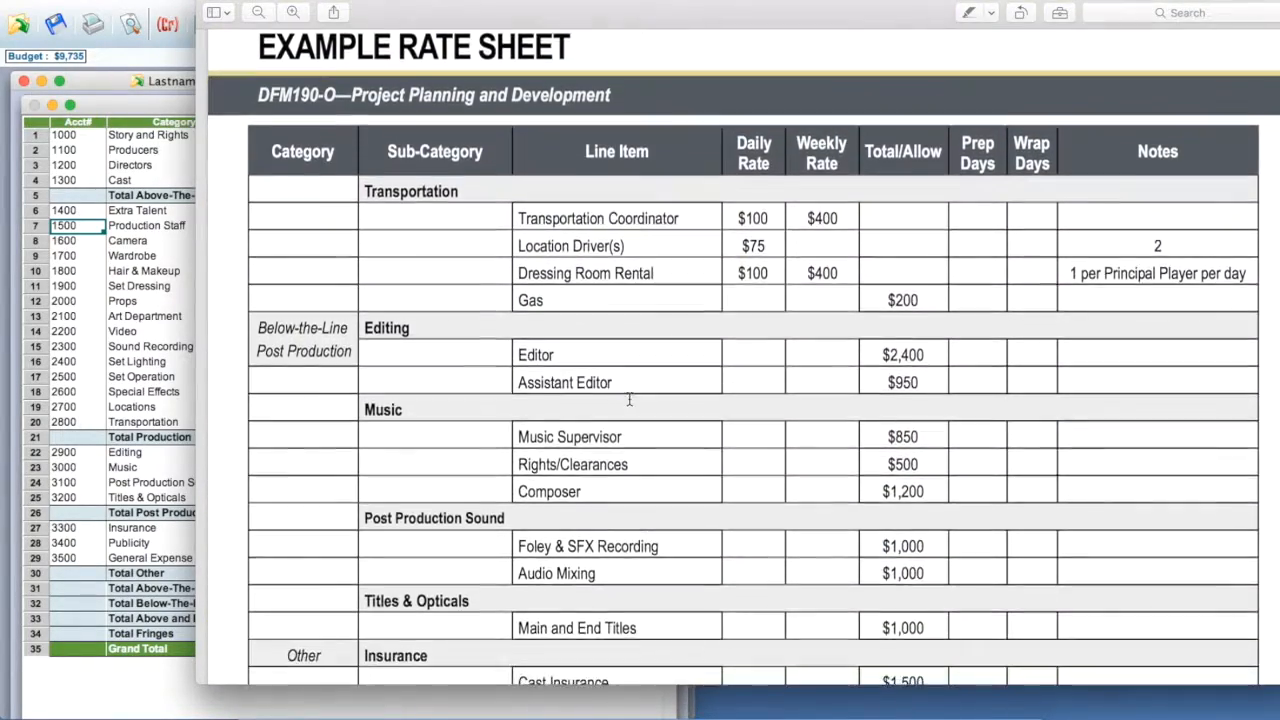
Step: Examine the notes for Location Driver(s) and Dressing Room Rental in the rate sheet's Transportation section
scroll(629, 400, down, 1)
click(629, 190)
click(1160, 188)
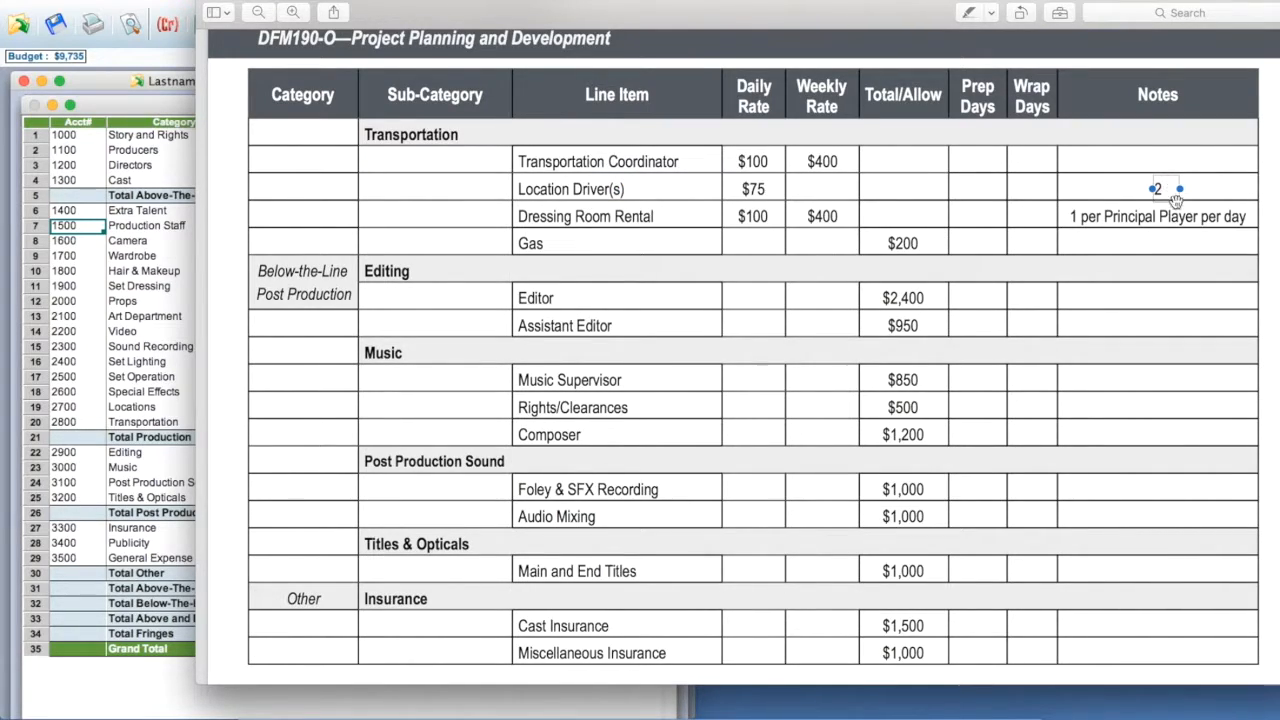
click(1185, 218)
scroll(562, 214, up, 1)
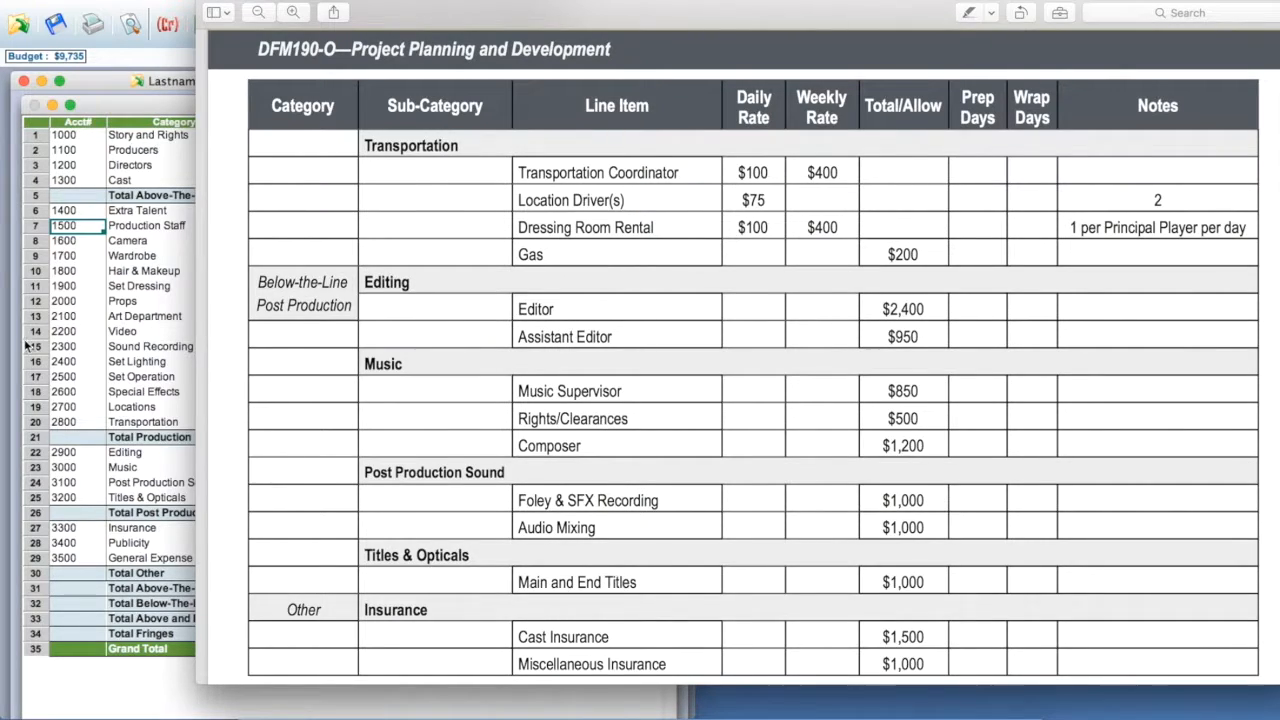
Step: Open the Location Driver(s) account under Transportation and describe its line as "Need 2 Location Drivers"
click(64, 319)
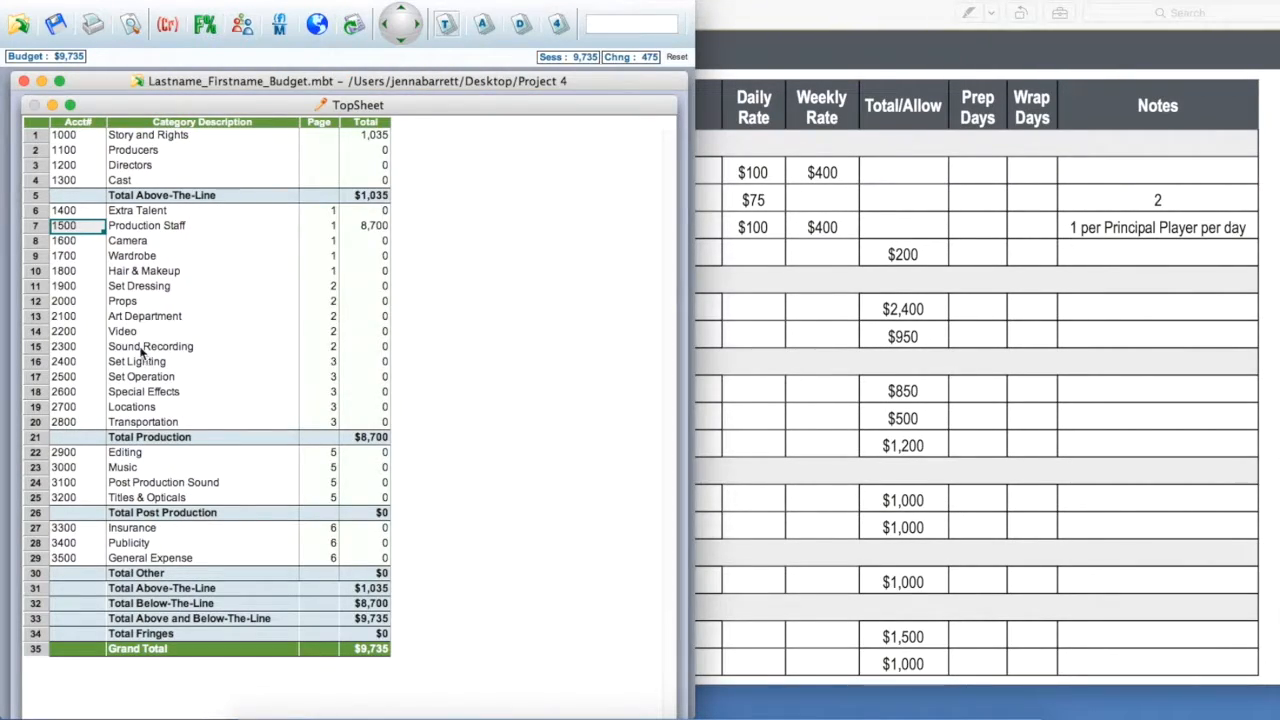
double_click(36, 427)
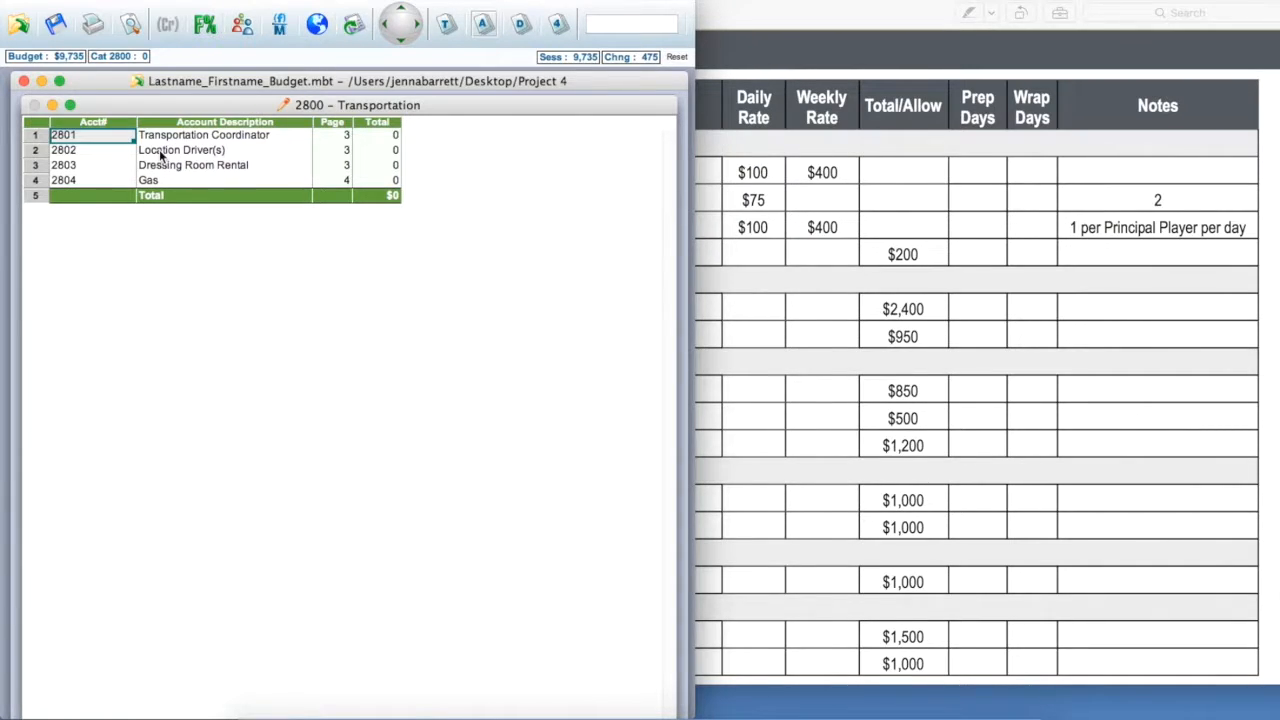
double_click(35, 150)
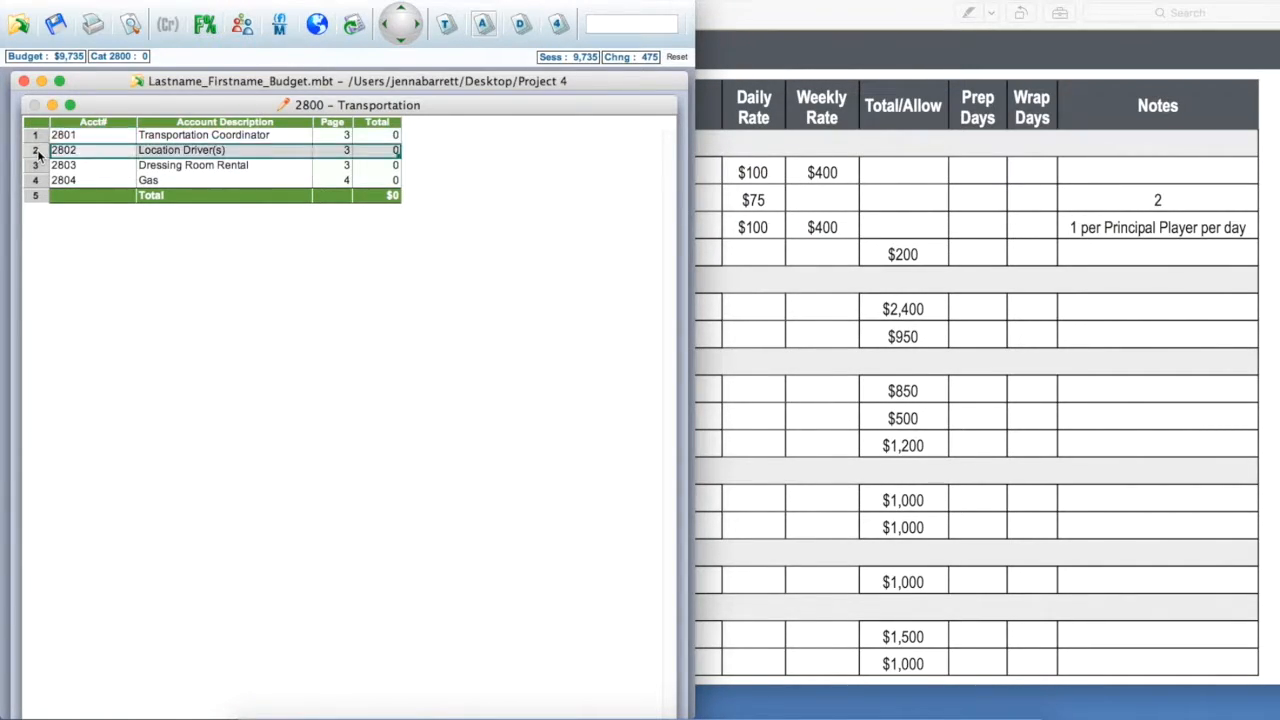
text(2)
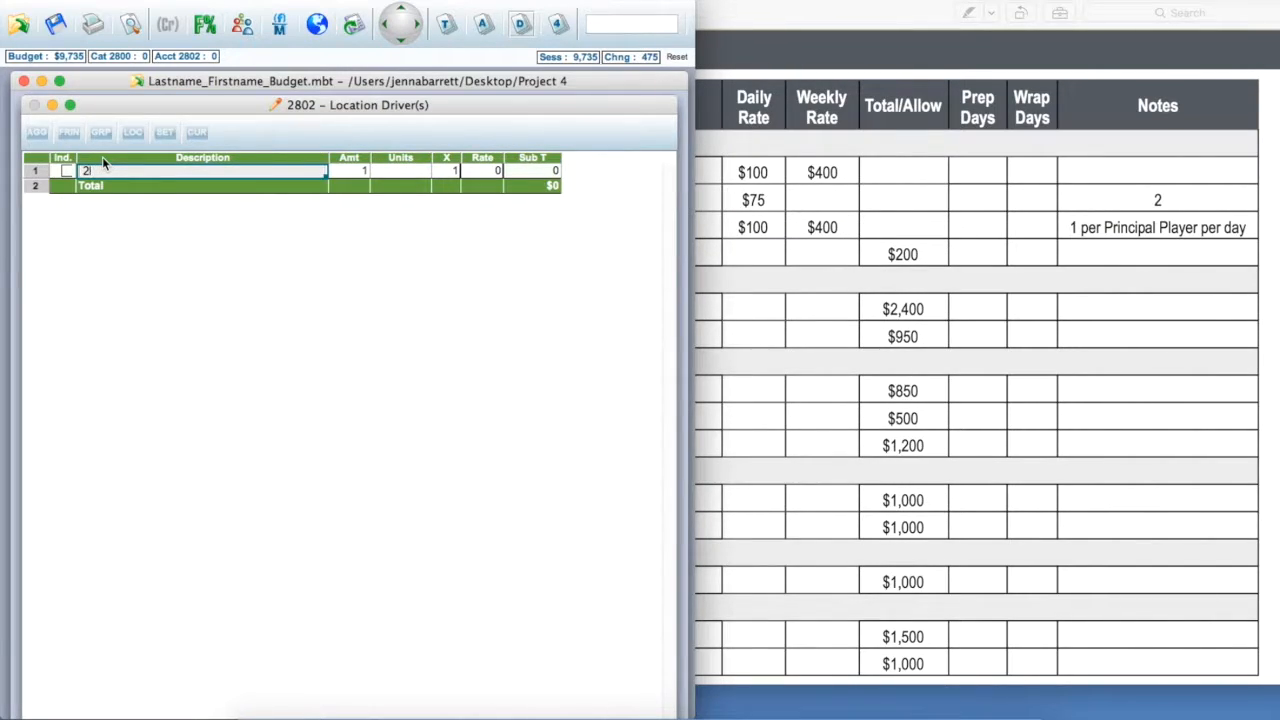
text( Location Drivers)
Step: Set the "Need 2 Location Drivers" line's amount to 5 and its units to Days
click(787, 252)
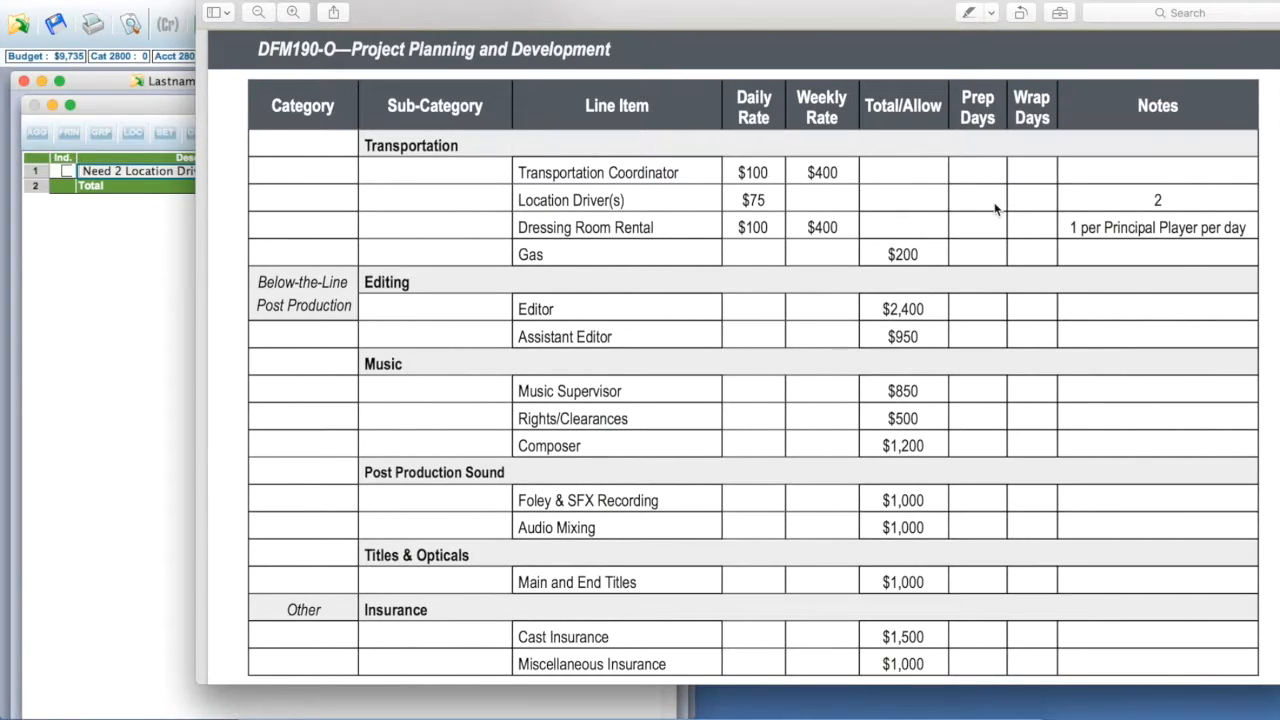
click(168, 298)
click(364, 172)
text(5)
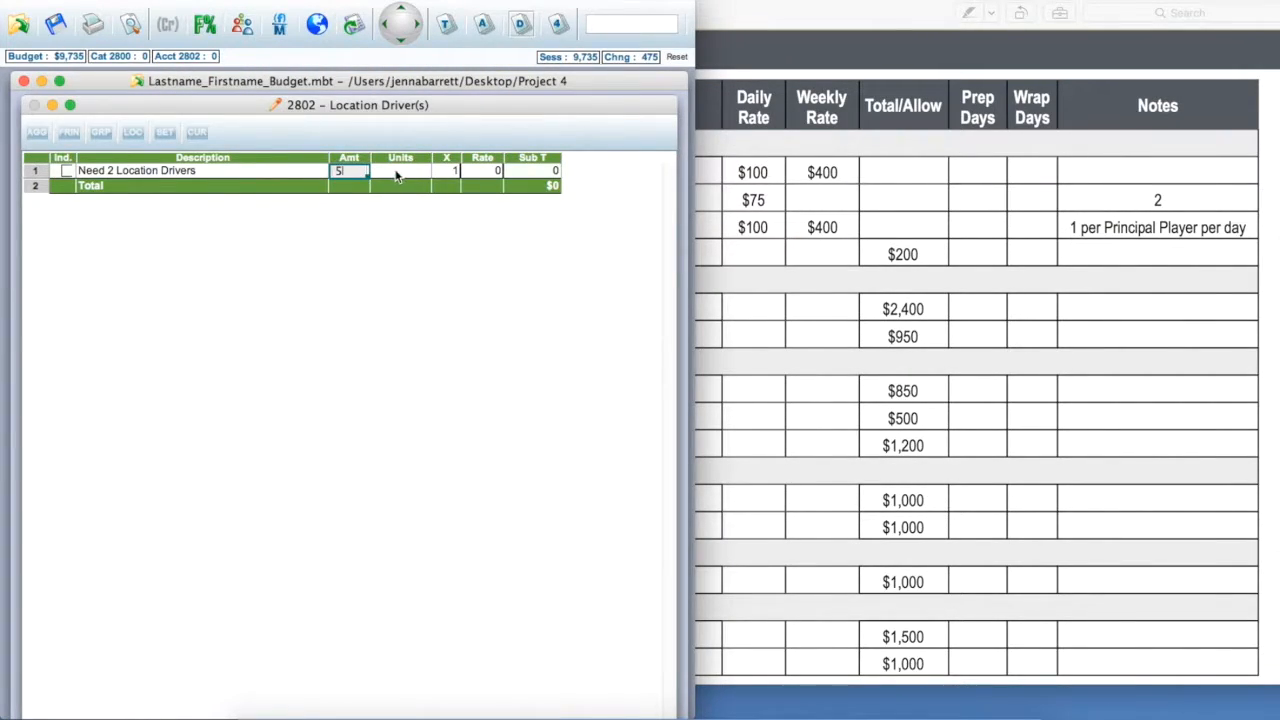
click(396, 171)
text(d)
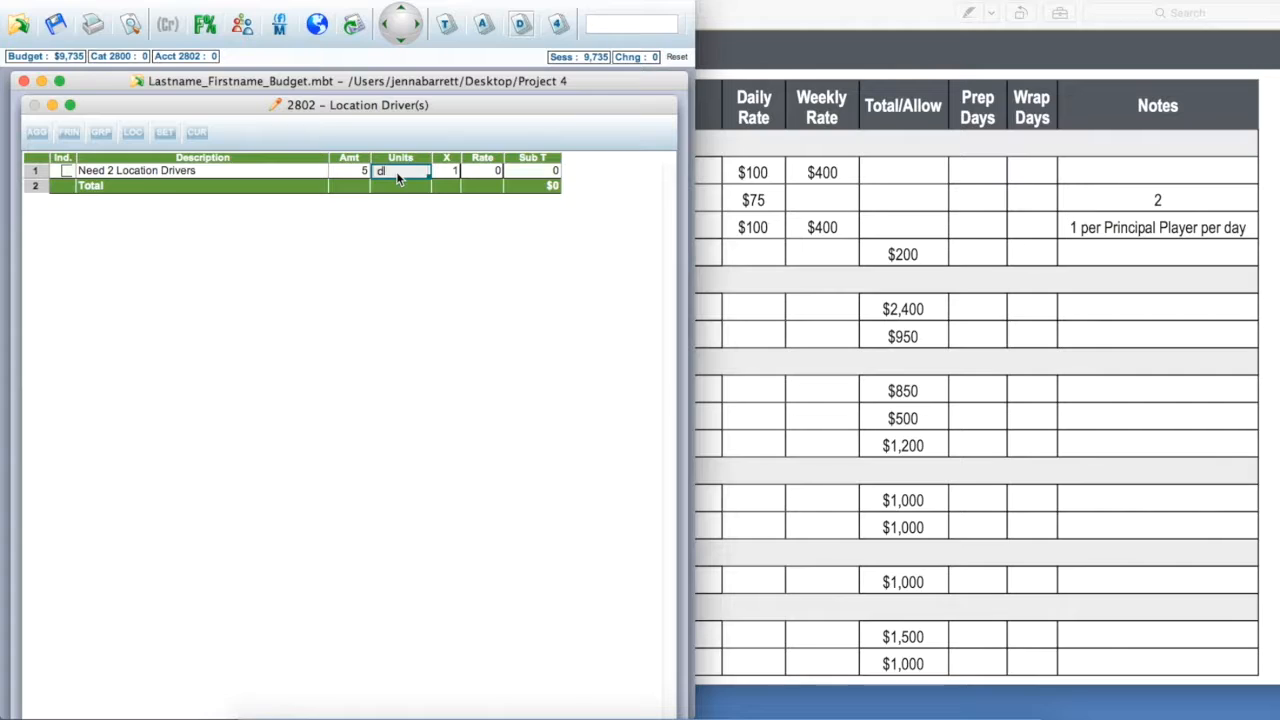
Step: Set the Location Drivers line's rate to 75 and its multiplier to 2, and return to the budget's top sheet
click(480, 172)
text(7)
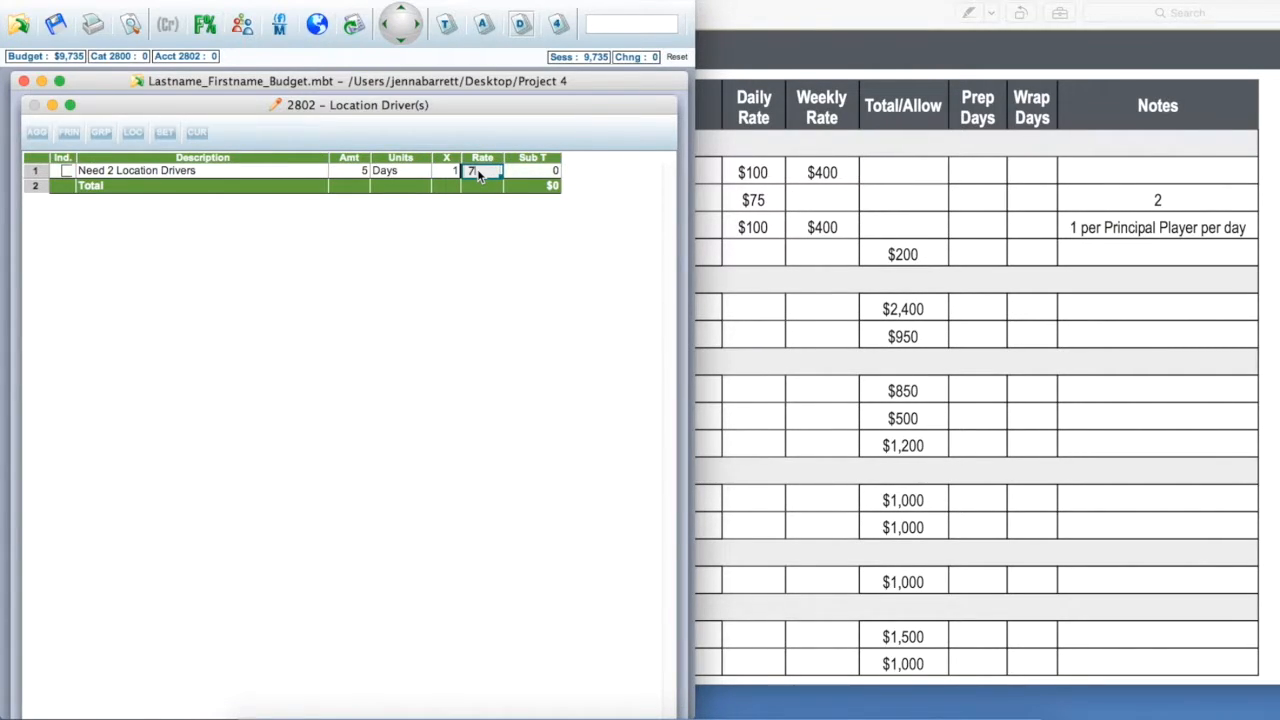
text(5)
click(448, 173)
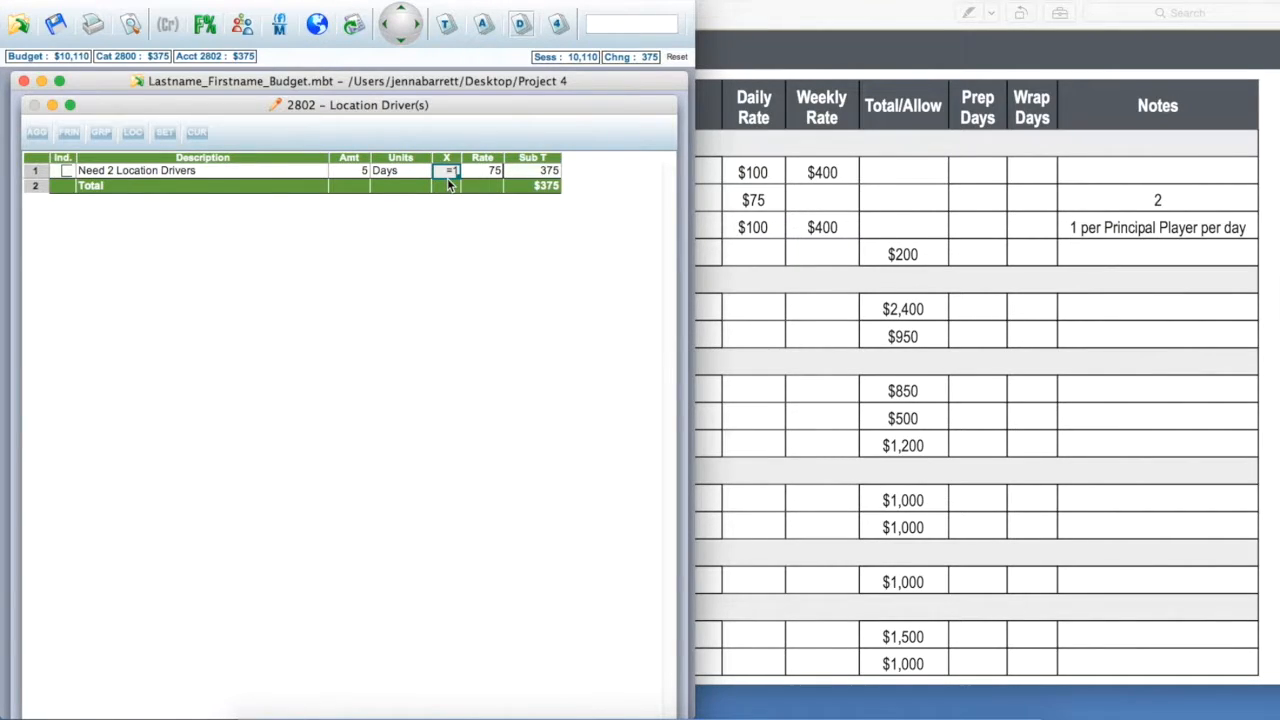
text(2)
click(446, 23)
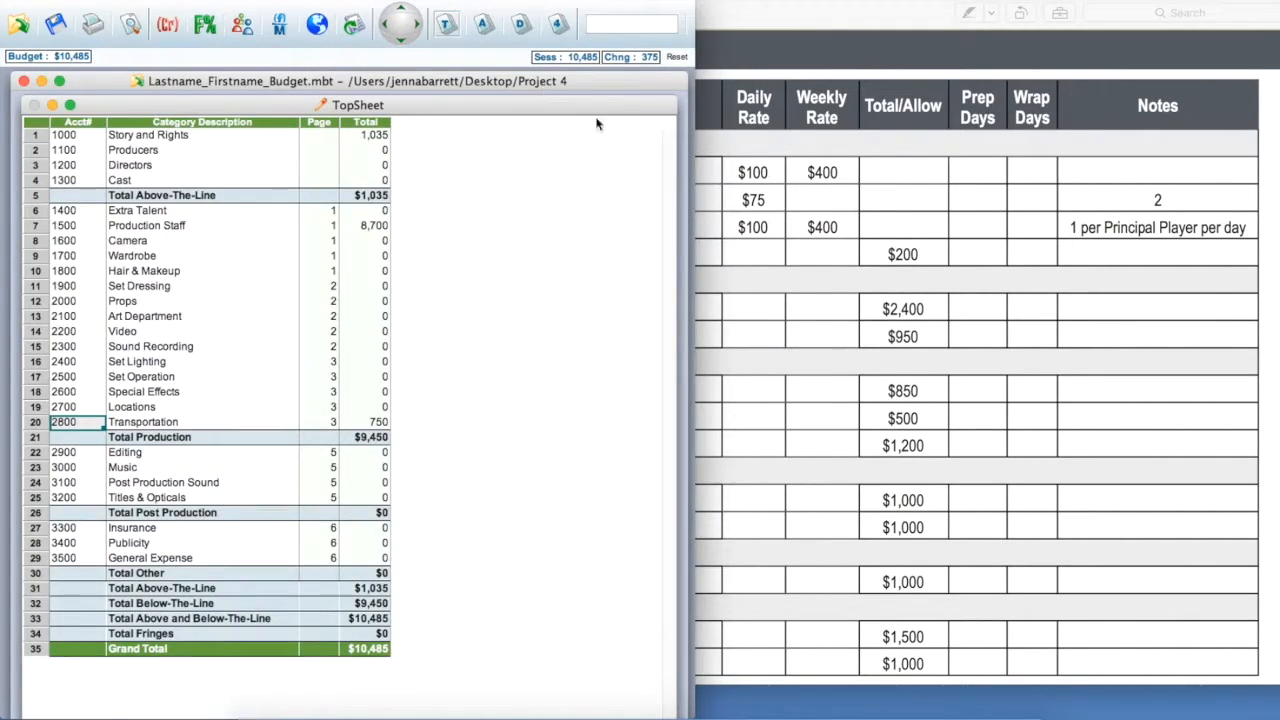
Step: Review the remaining rate sheet sections from Transportation through General Expenses, including the Loss & Damages note
click(773, 251)
scroll(773, 251, down, 5)
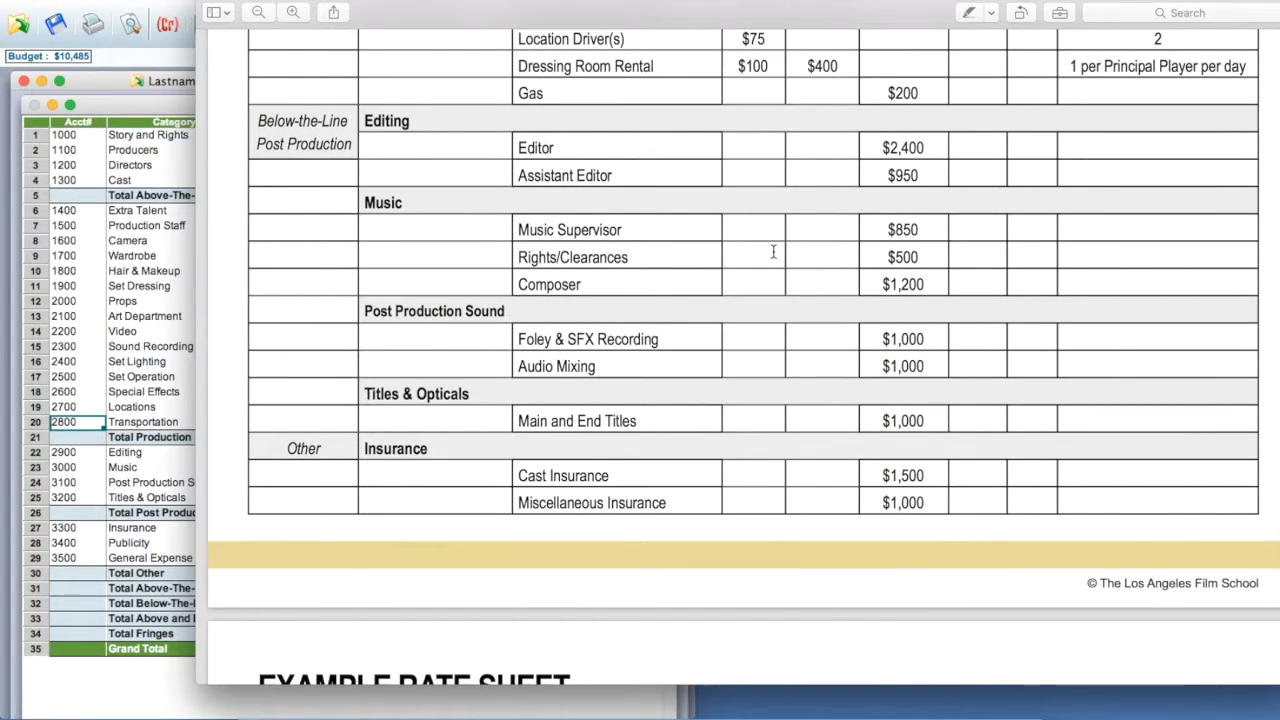
scroll(773, 251, up, 5)
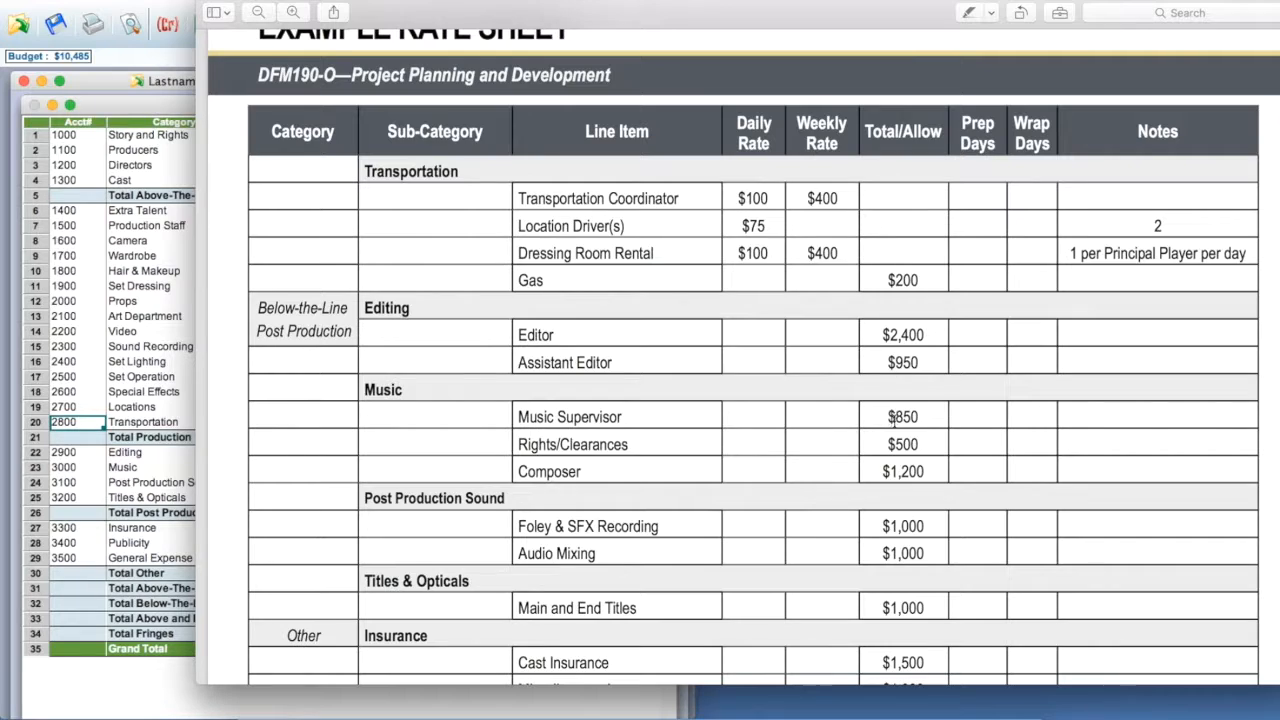
scroll(893, 420, down, 10)
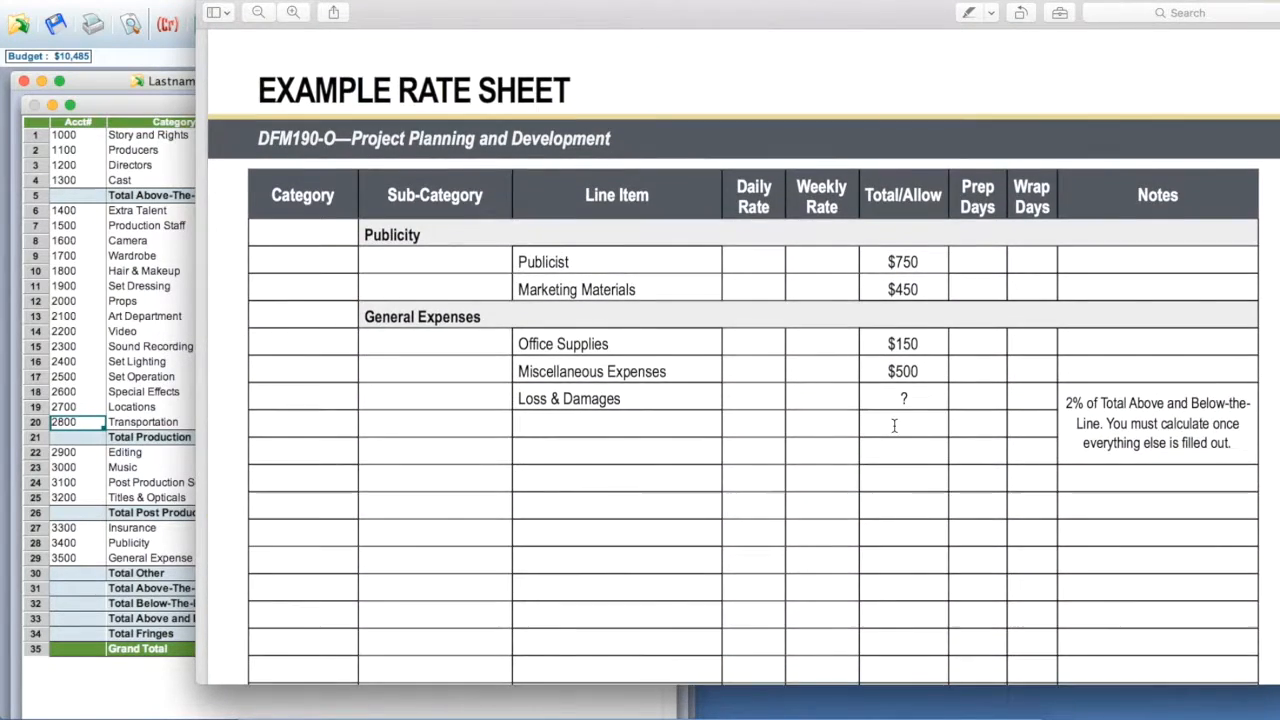
scroll(894, 424, down, 5)
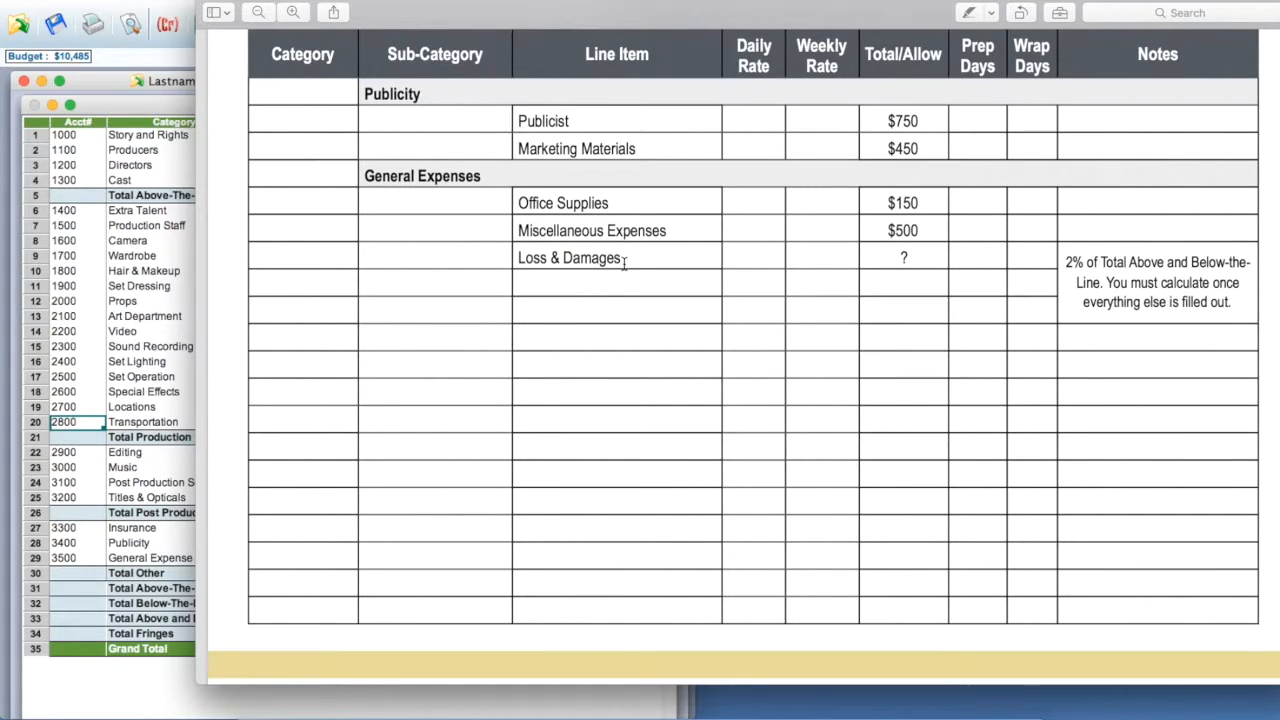
Step: Examine the Loss & Damages account's line under General Expense and compare it with the category totals on the top sheet
click(101, 408)
double_click(40, 559)
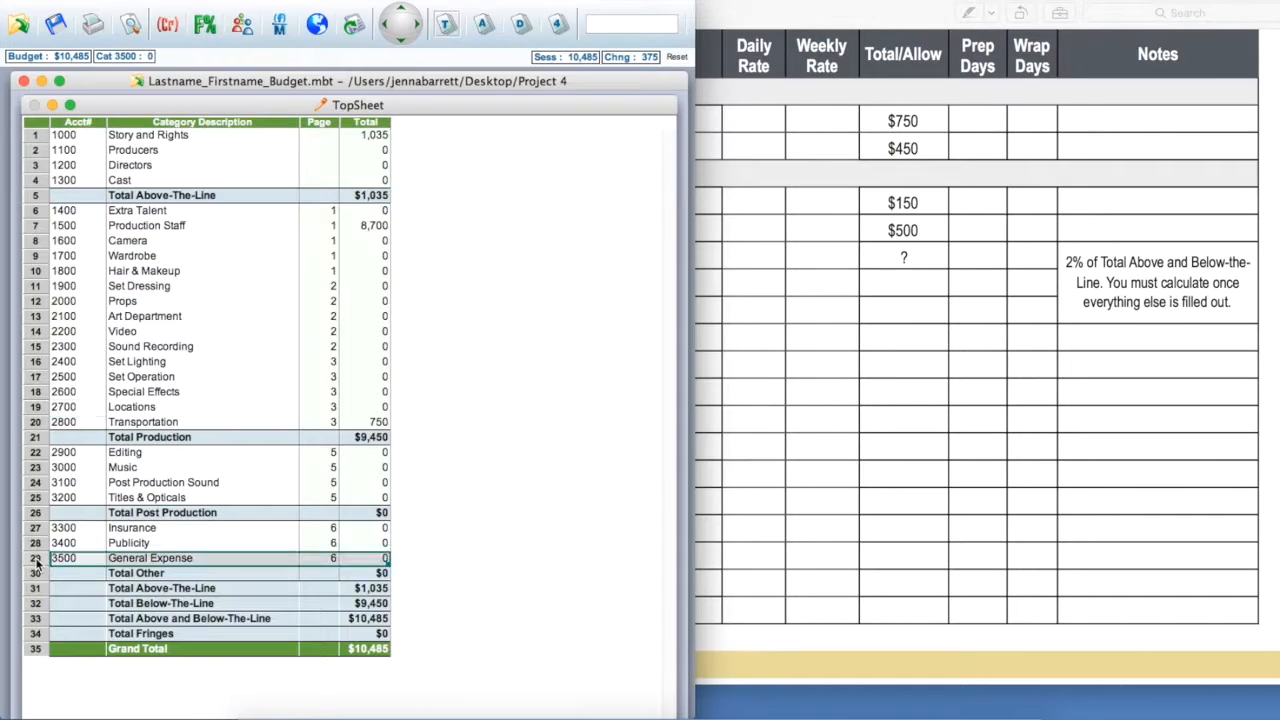
double_click(38, 165)
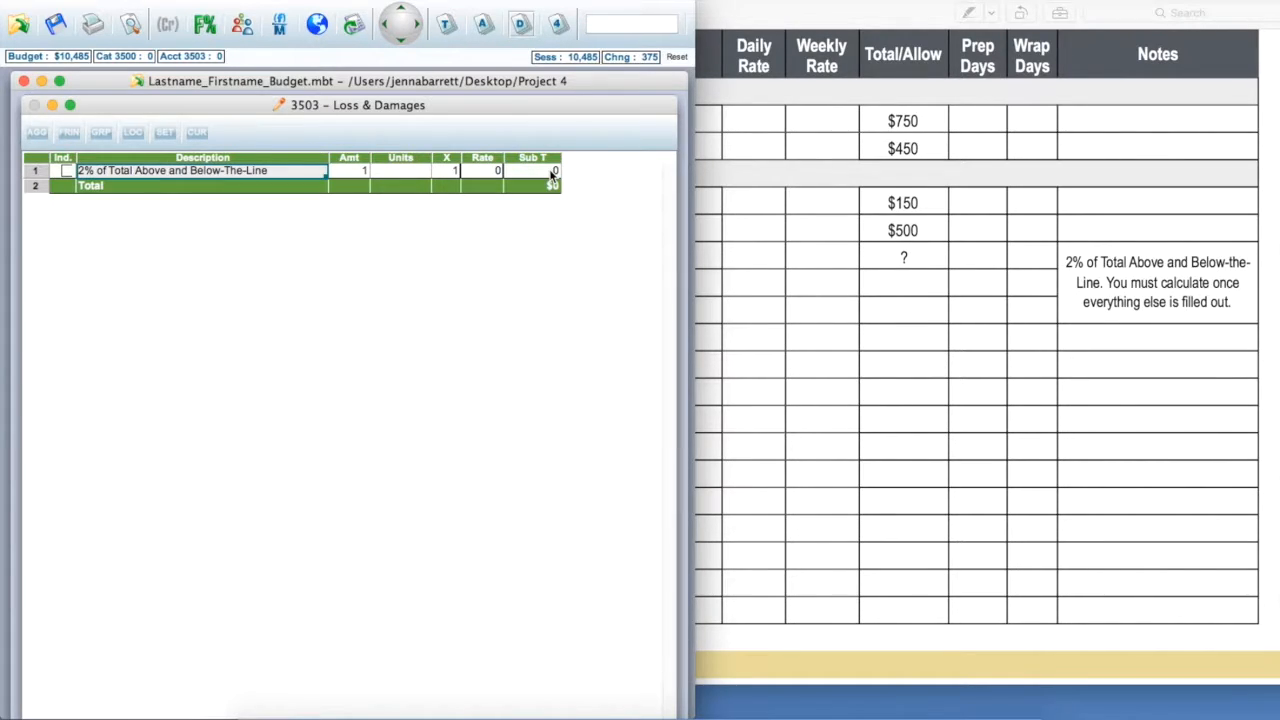
click(446, 24)
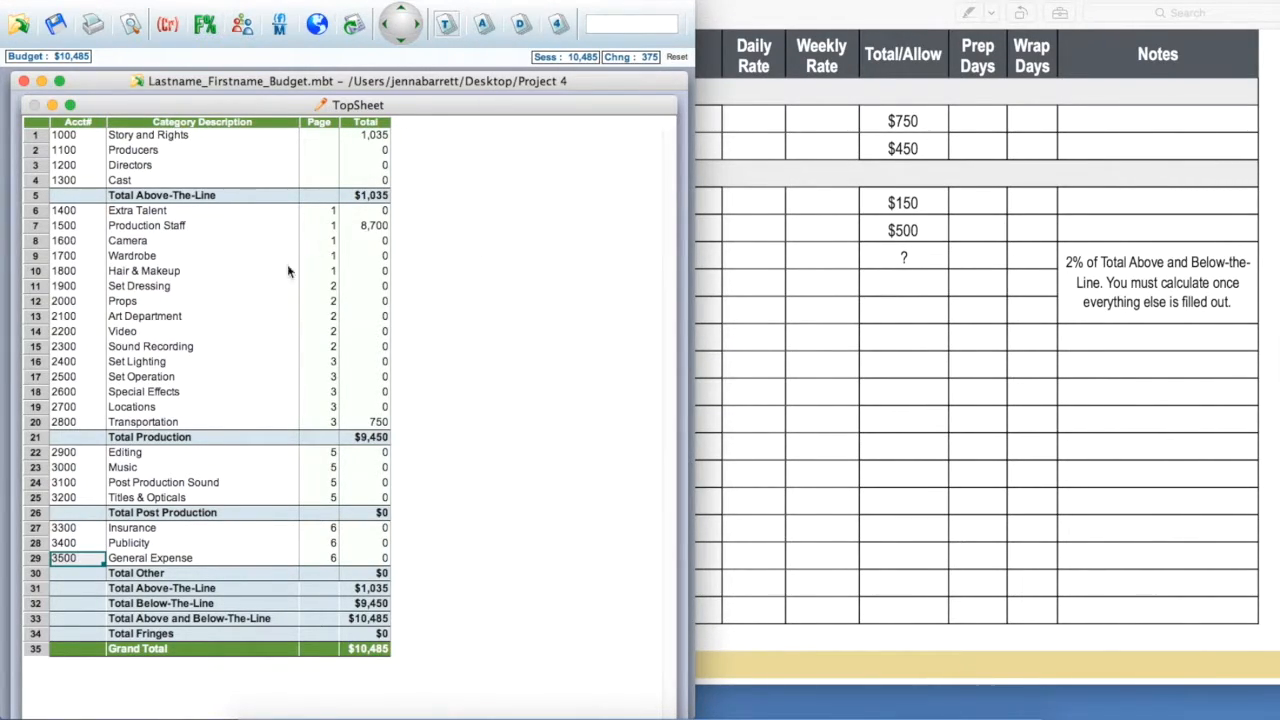
double_click(37, 562)
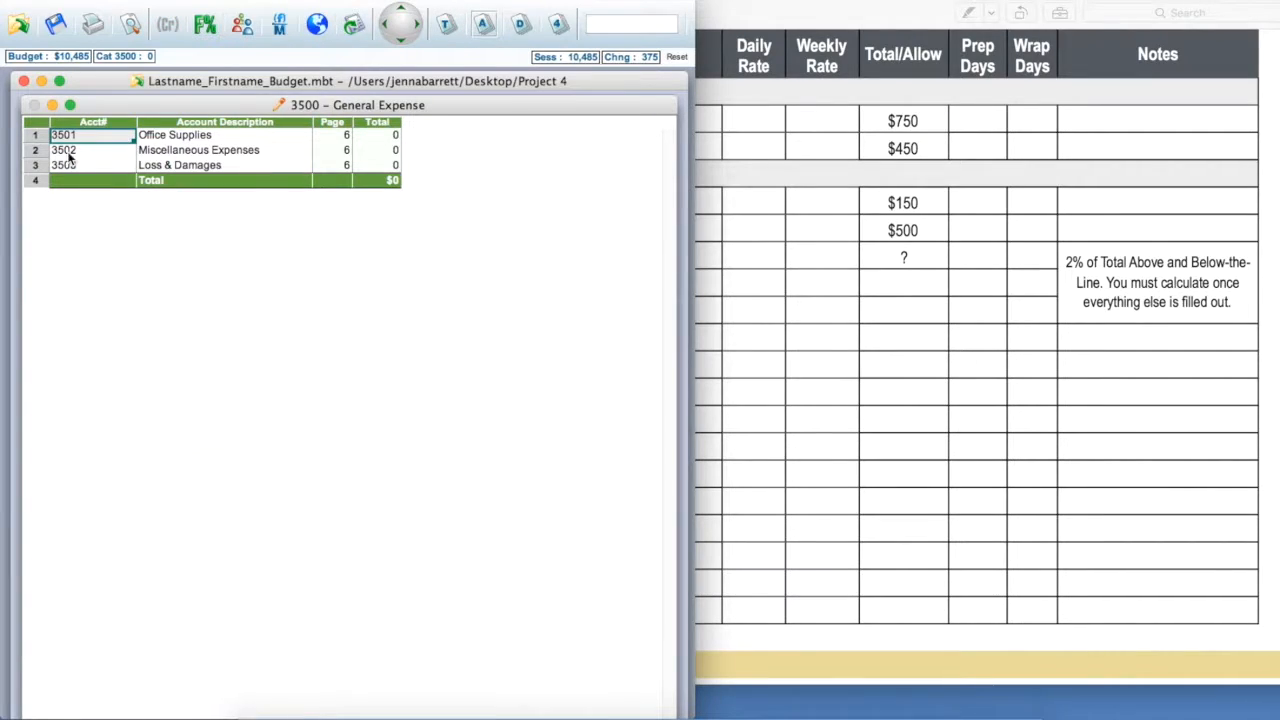
click(40, 170)
double_click(40, 172)
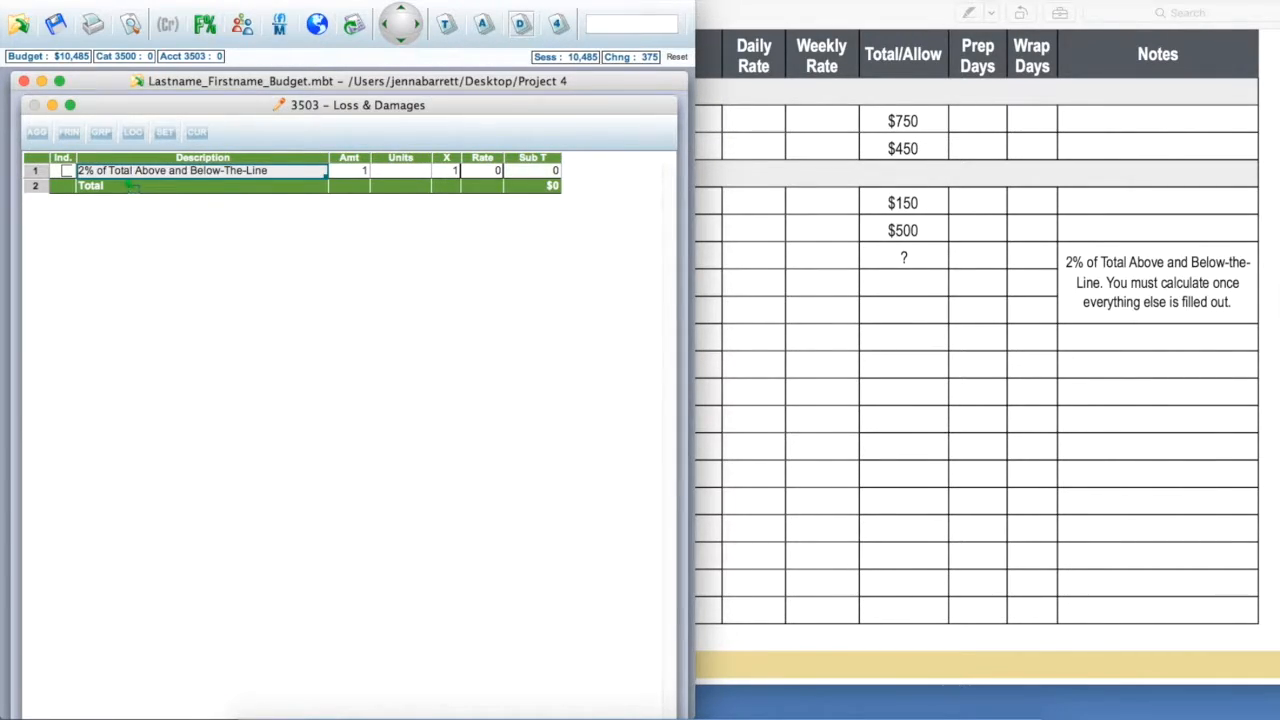
click(446, 23)
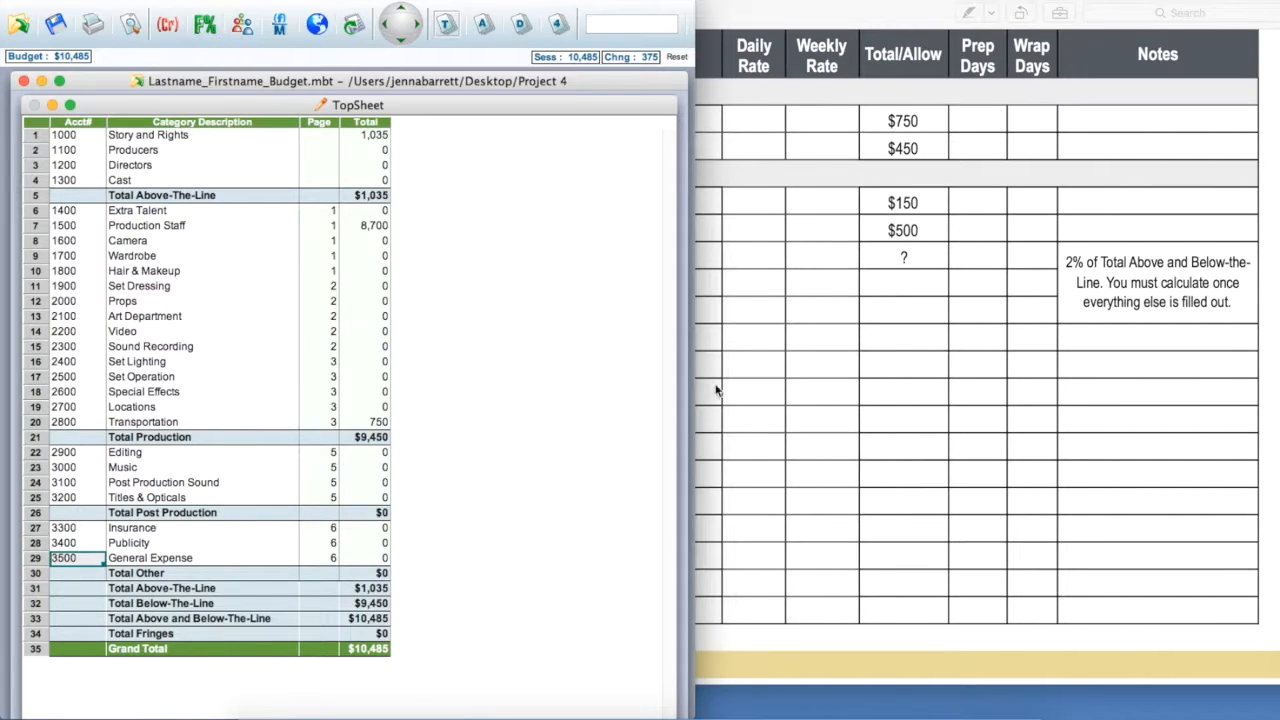
Step: Open the Calculator beside the top sheet and start an addition with the above-the-line total of 1035
key(super+space)
text(calc)
key(Return)
drag(1053, 143, 672, 353)
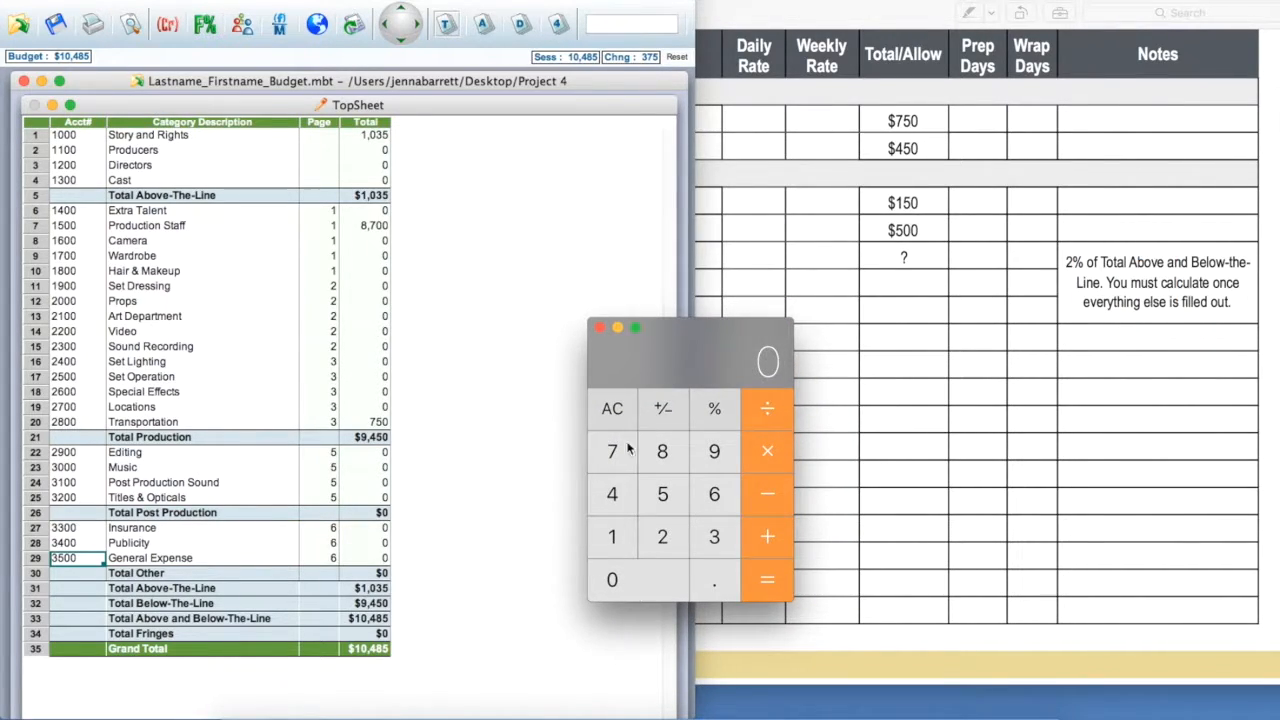
click(611, 537)
click(634, 582)
click(710, 539)
click(668, 496)
click(766, 541)
click(714, 455)
click(612, 494)
click(662, 494)
click(662, 537)
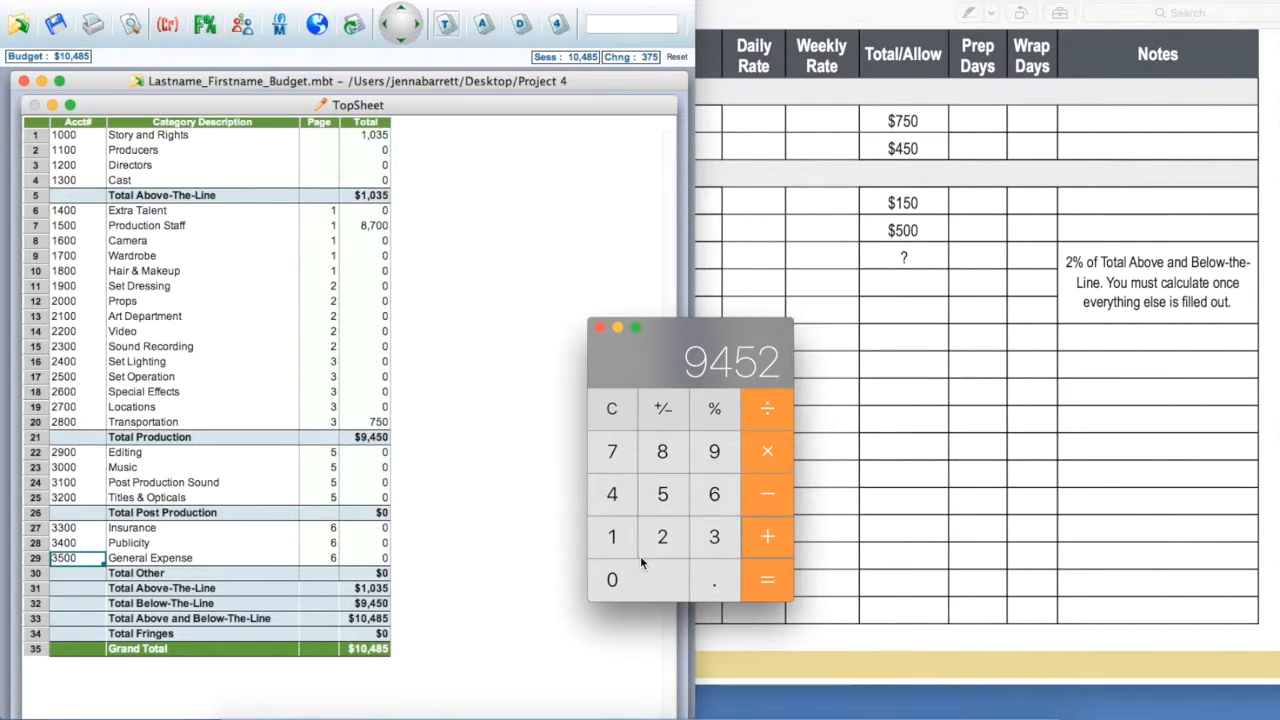
click(612, 408)
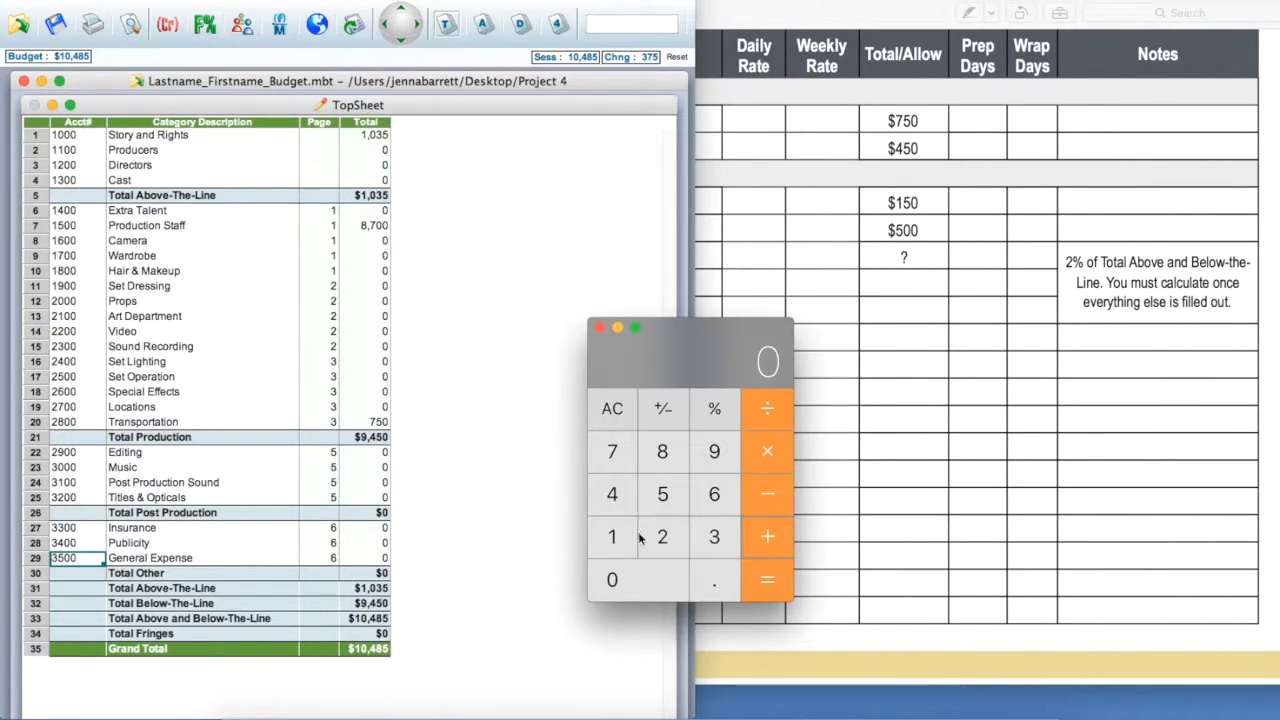
Step: Complete the addition in the Calculator with the below-the-line total of 9450
click(714, 458)
click(624, 500)
click(666, 498)
click(612, 580)
click(770, 584)
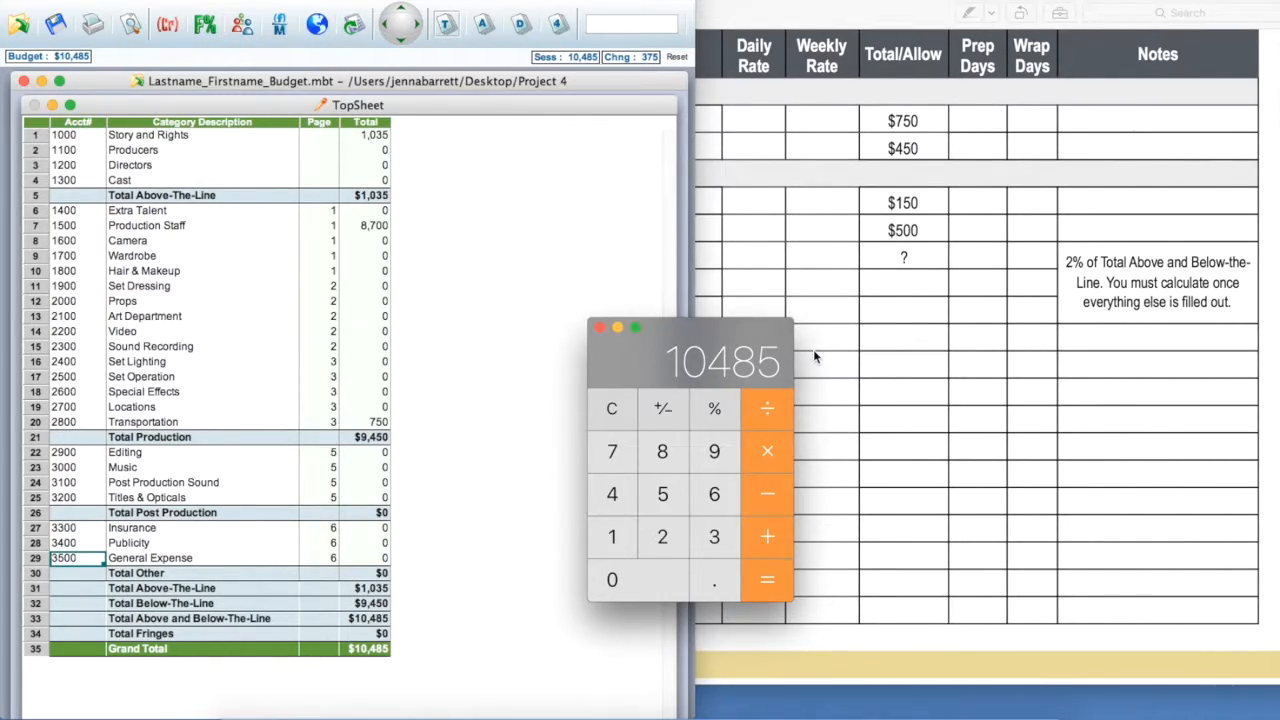
Step: Multiply the calculated sum by 0.02 to work out the Loss & Damages amount
click(768, 452)
click(714, 582)
click(622, 586)
click(670, 543)
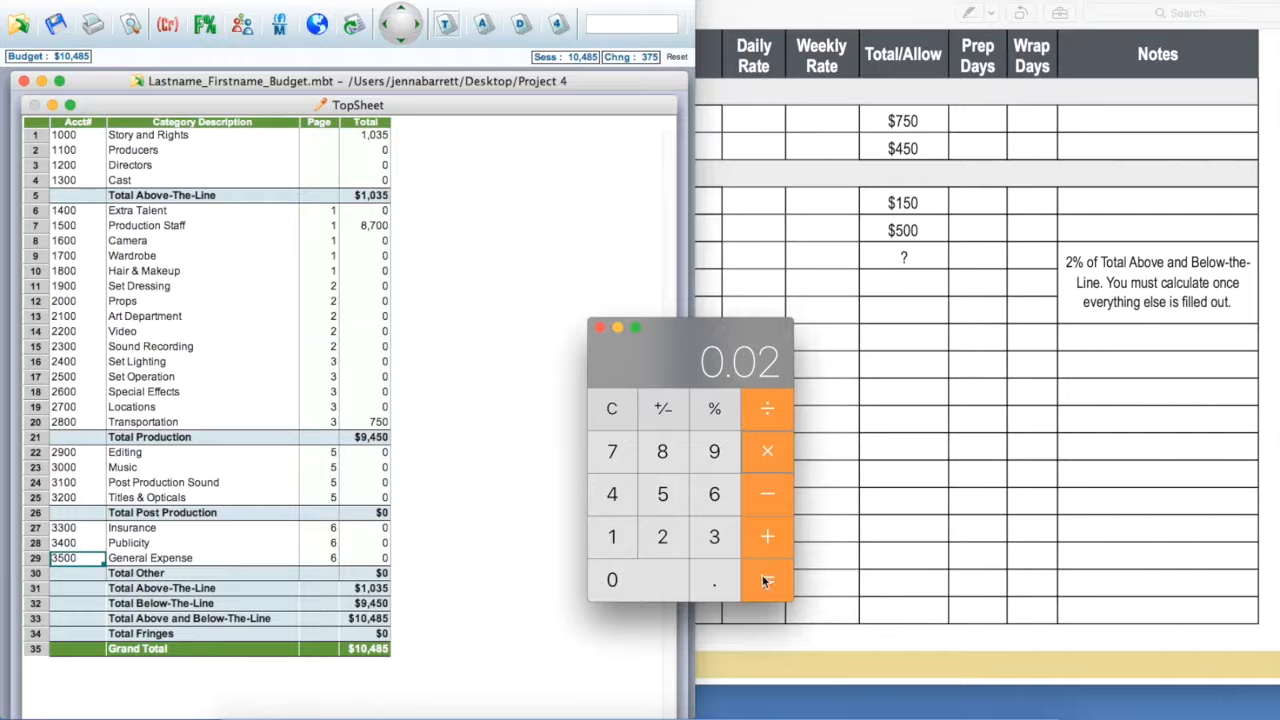
click(765, 580)
Step: Open the Loss & Damages account under General Expense in the budget and clear its line's description
click(600, 245)
click(36, 562)
double_click(36, 564)
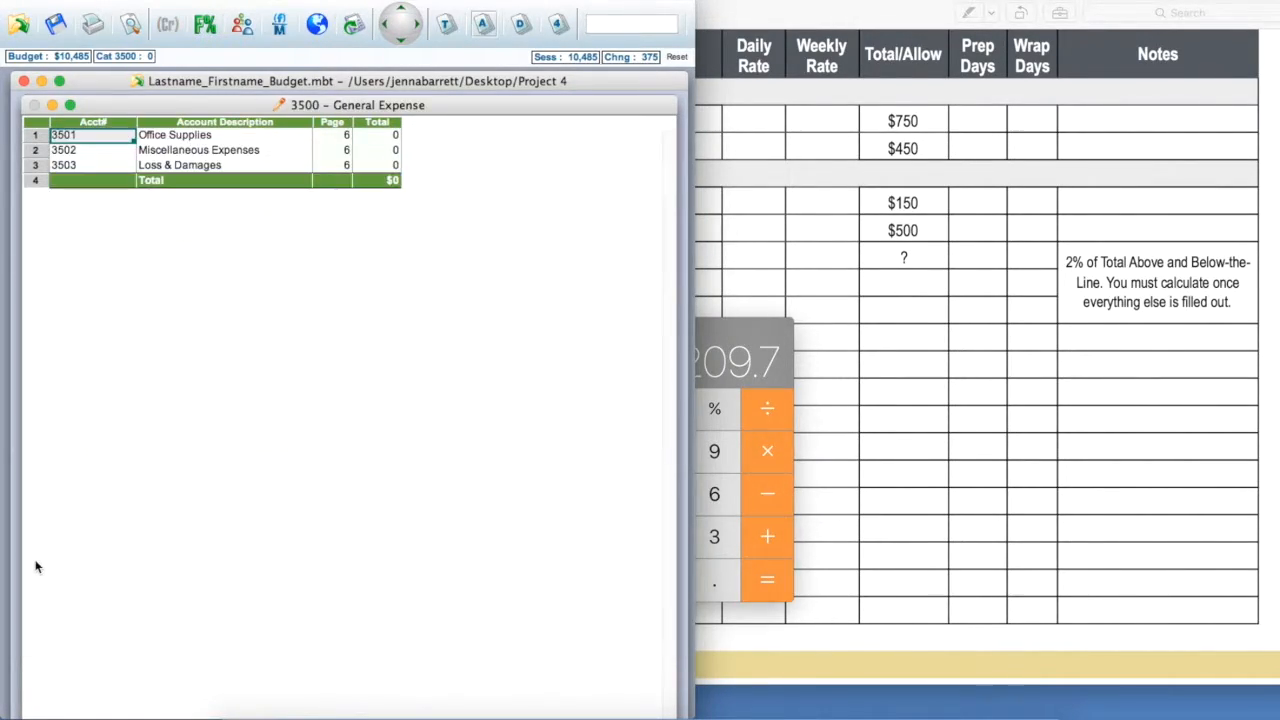
double_click(37, 166)
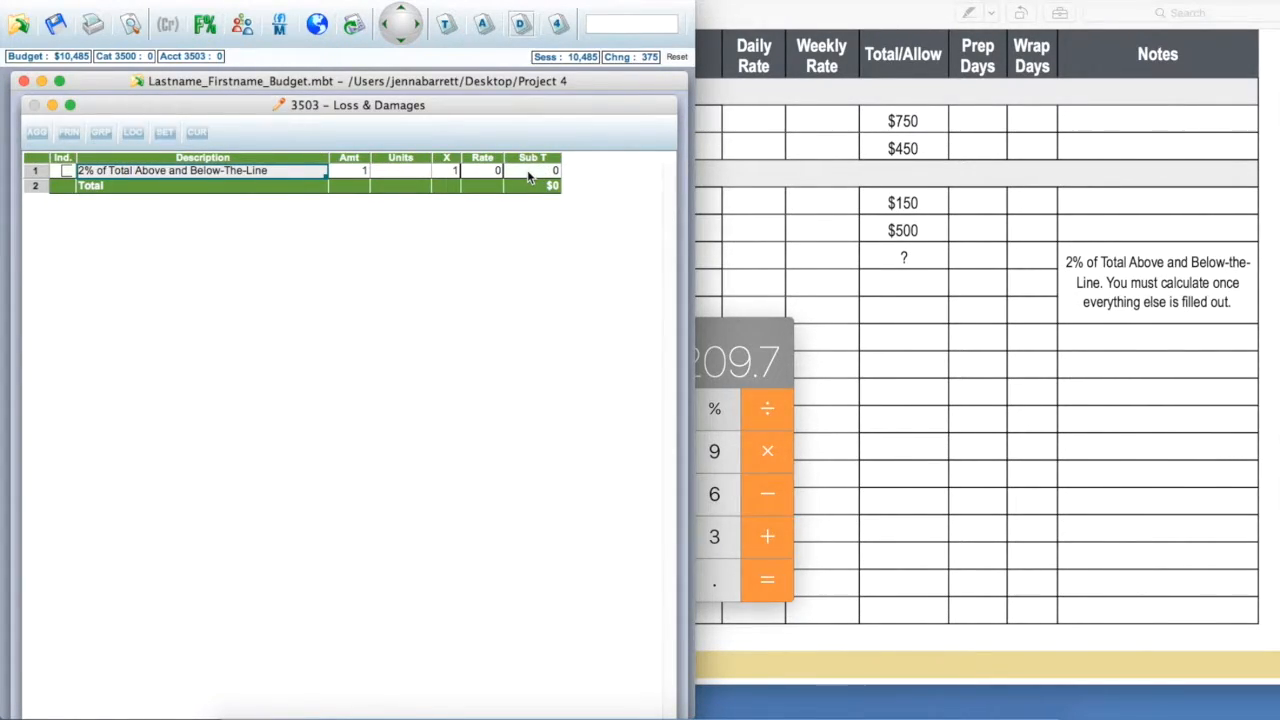
text(2)
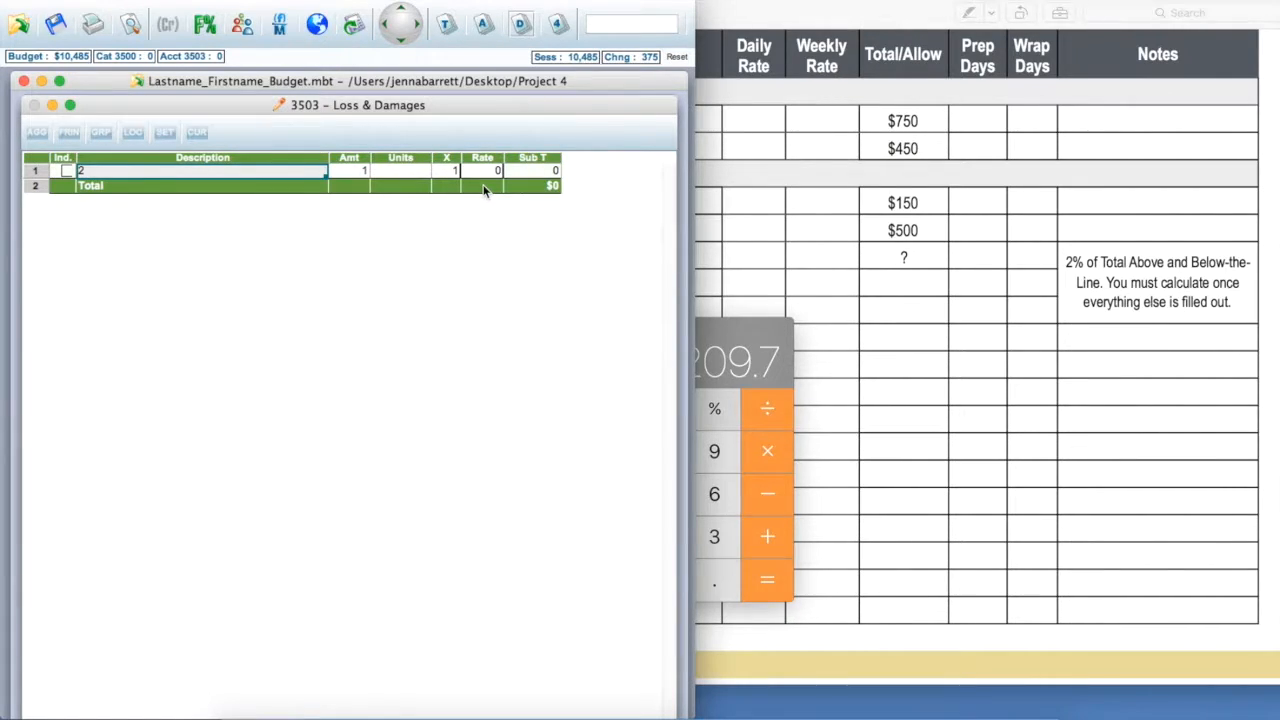
click(405, 171)
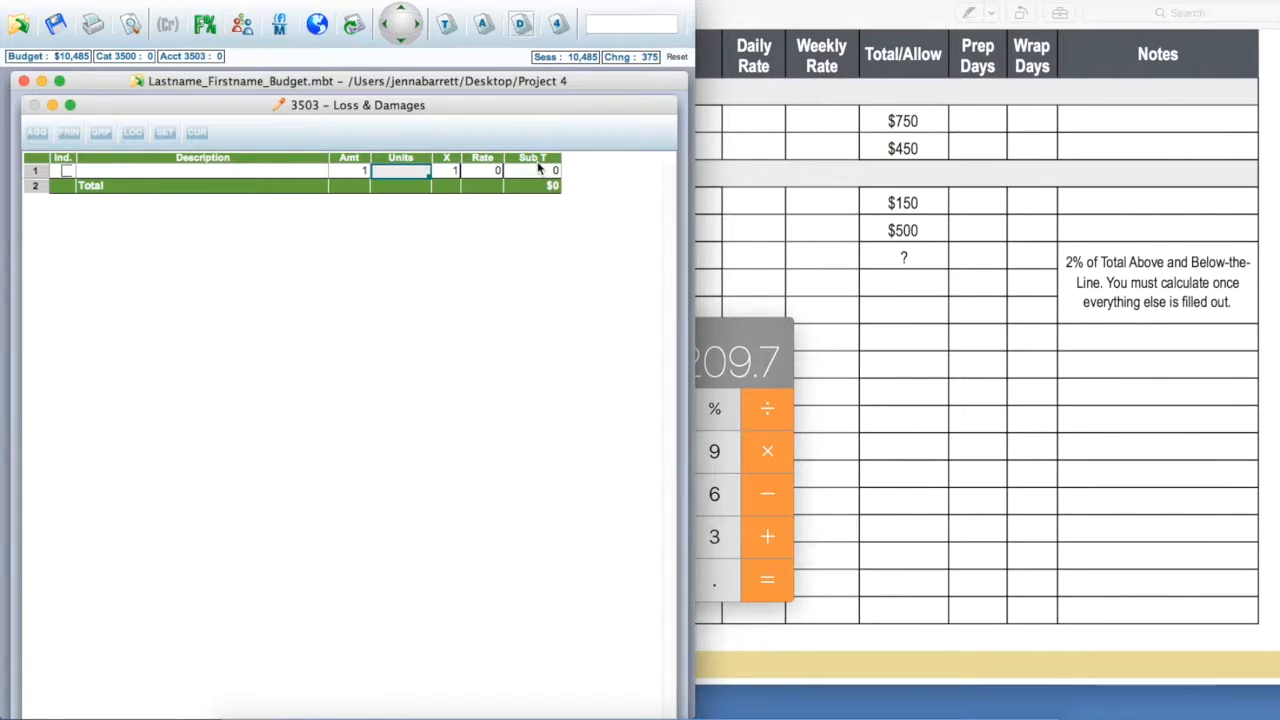
Step: Set the Loss & Damages line's rate to =209.7
click(483, 171)
text(=)
text(209)
text(.7)
key(Return)
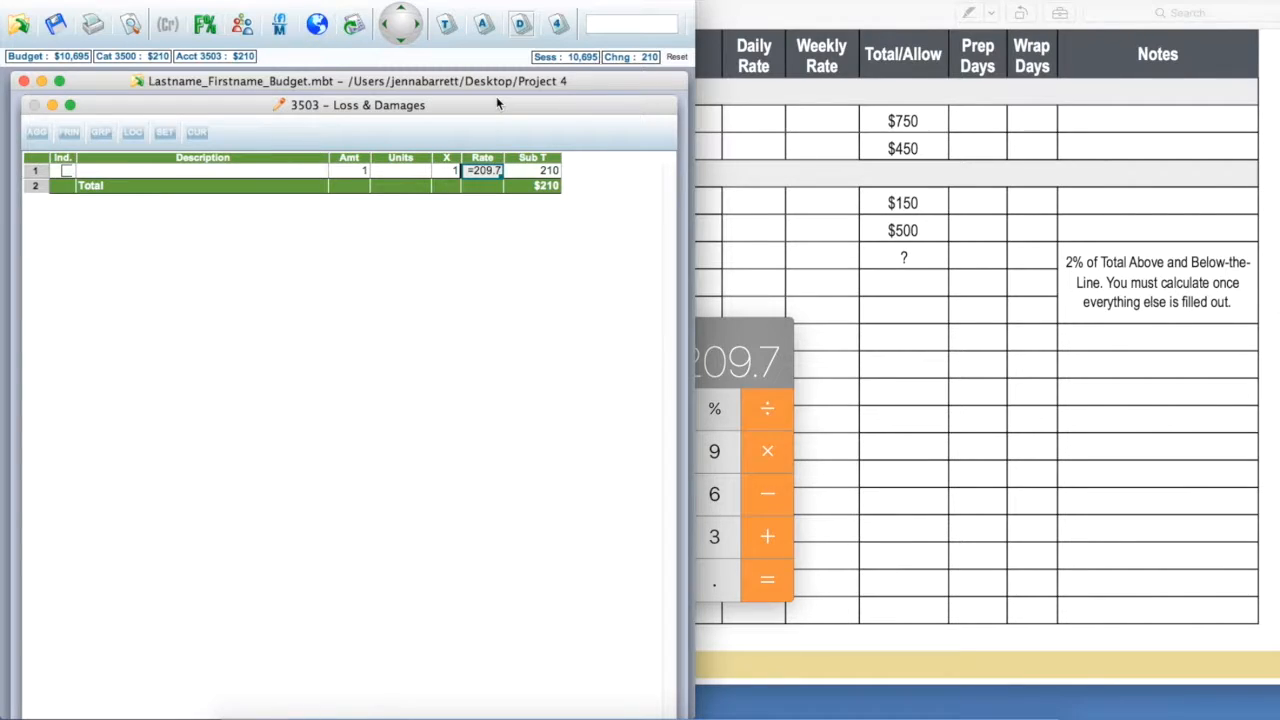
Step: Close the Calculator and return to the budget's top sheet
drag(715, 322, 835, 345)
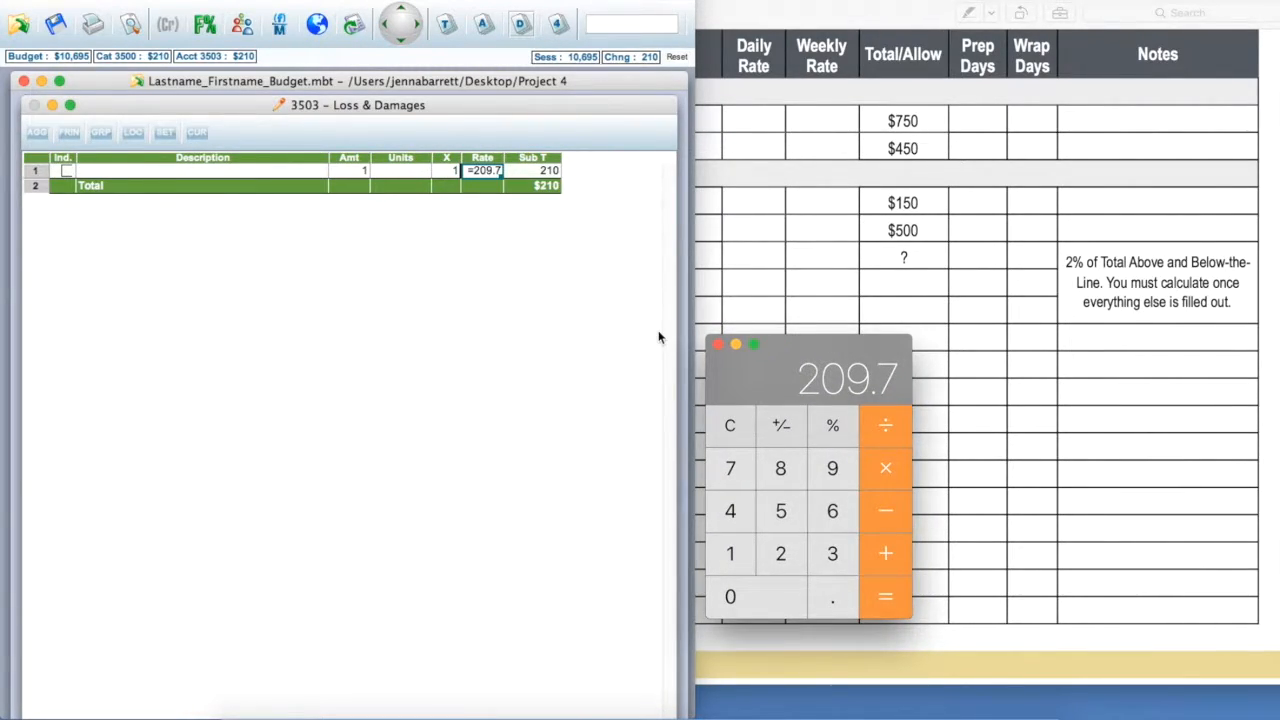
click(719, 346)
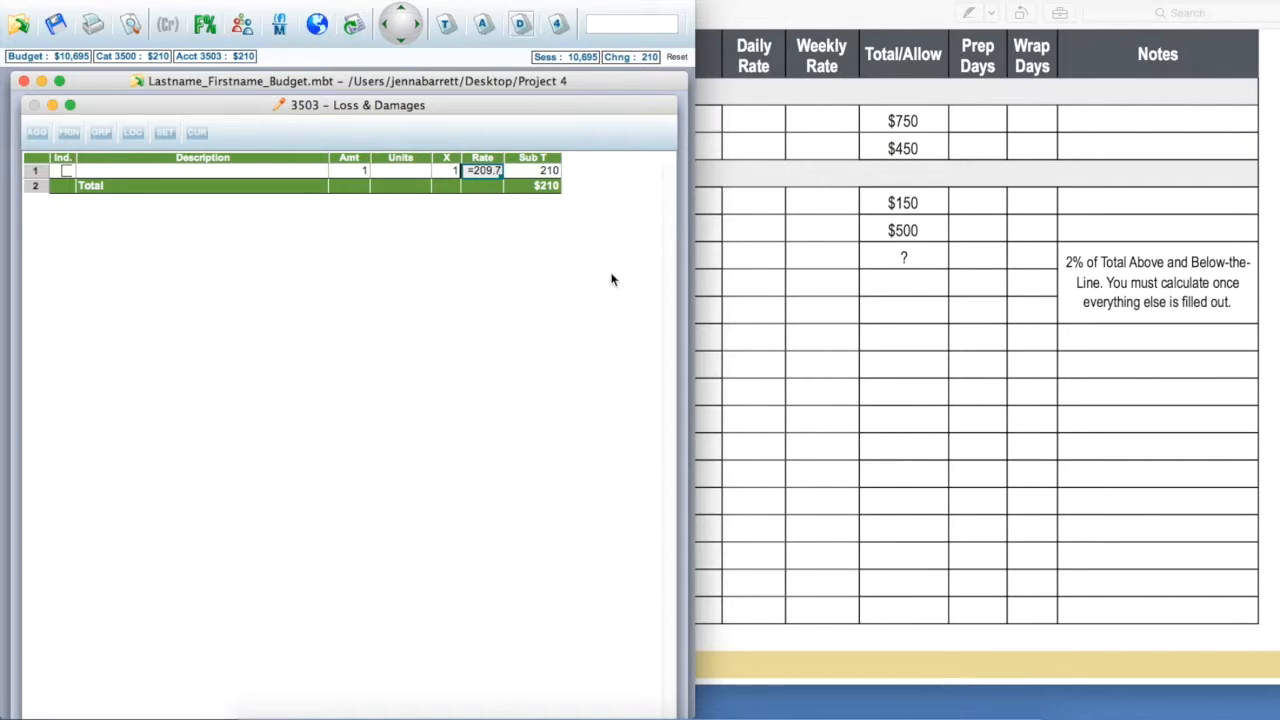
click(446, 24)
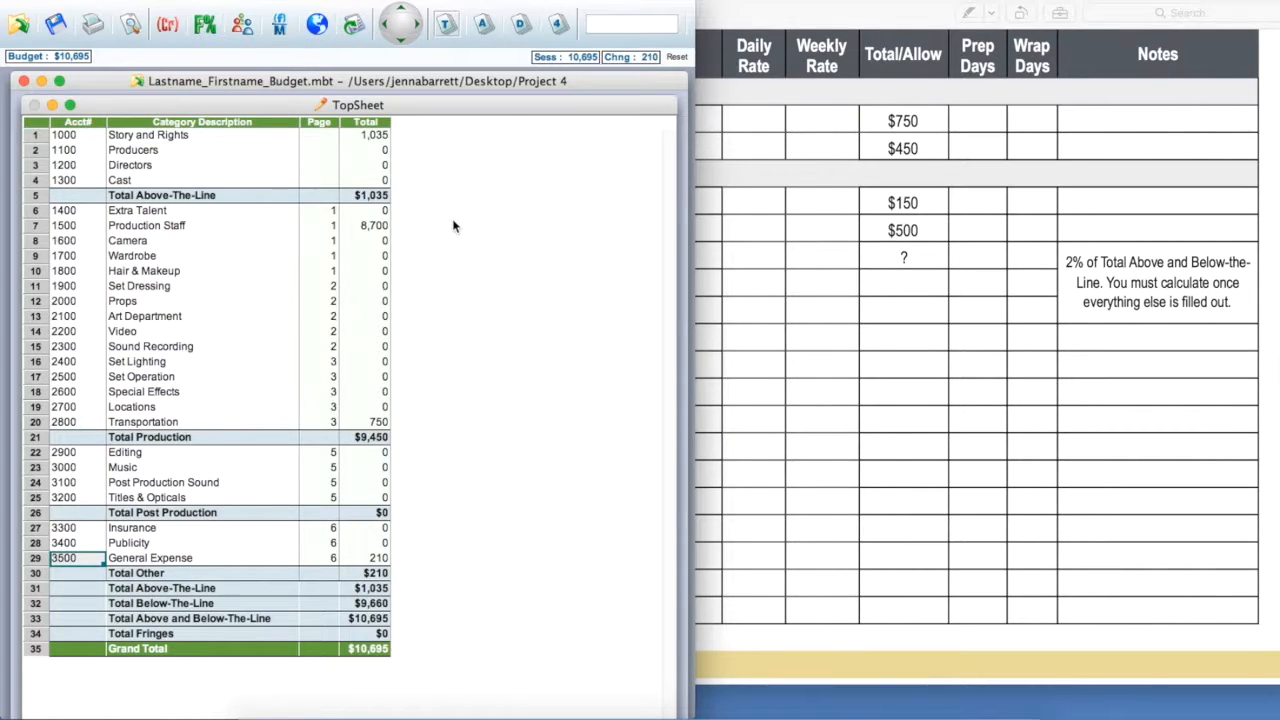
Step: Save the budget and quit Movie Magic Budgeting 7 without recalculating
click(155, 0)
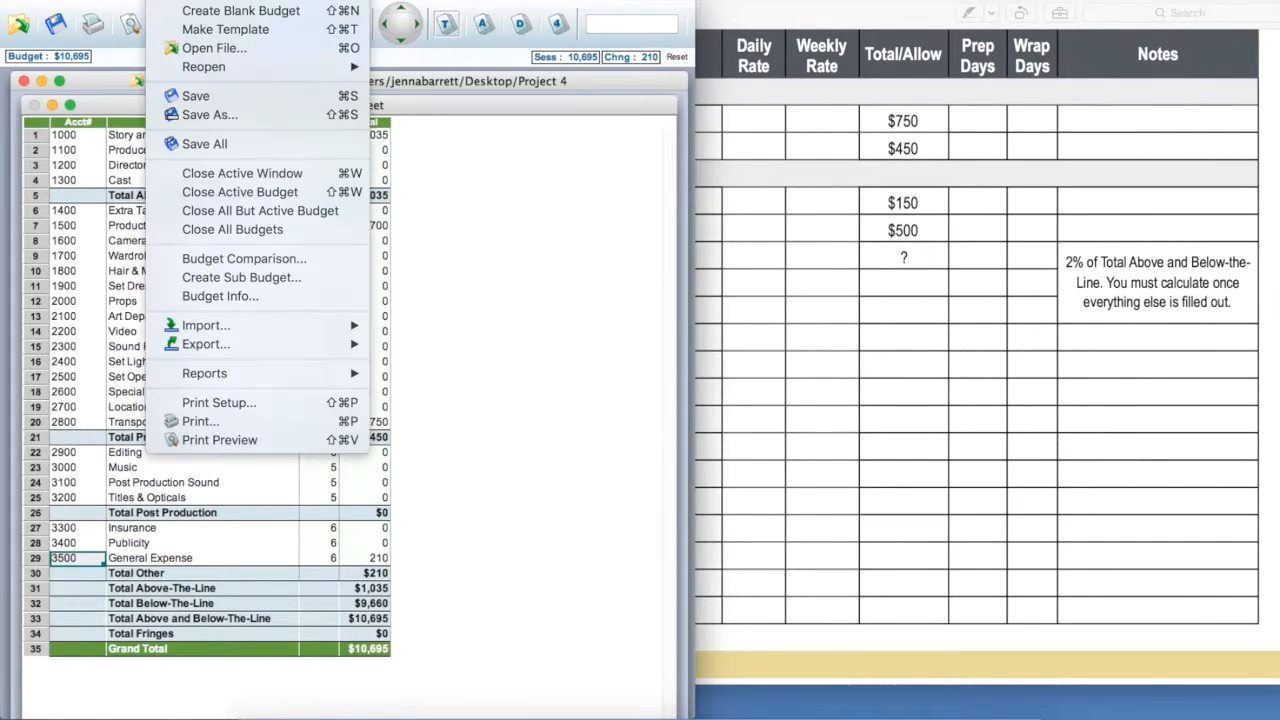
click(190, 95)
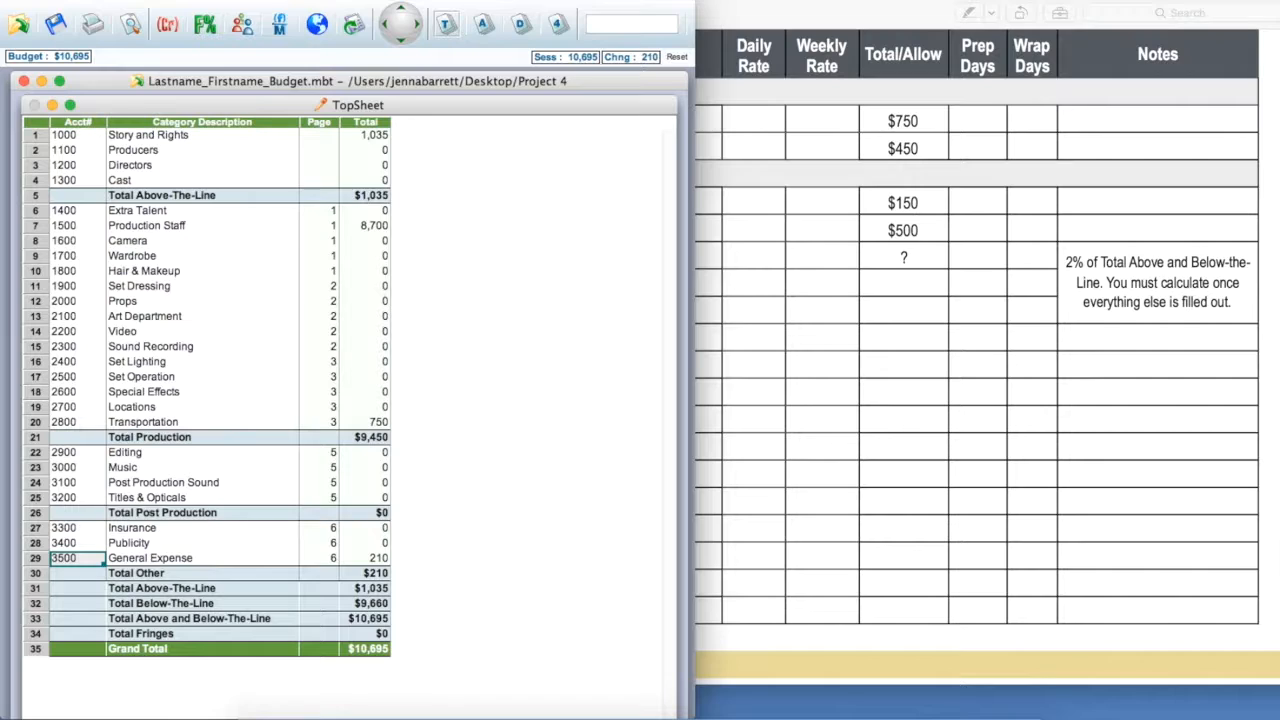
right_click(583, 712)
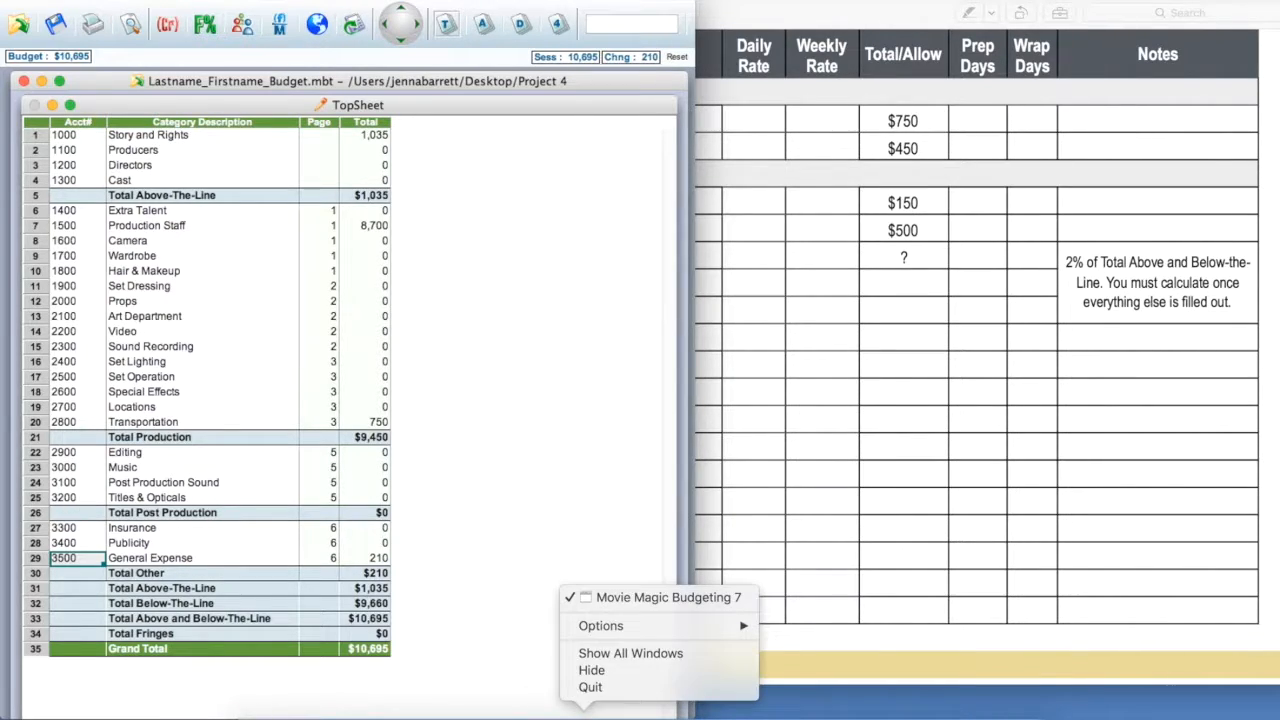
click(590, 686)
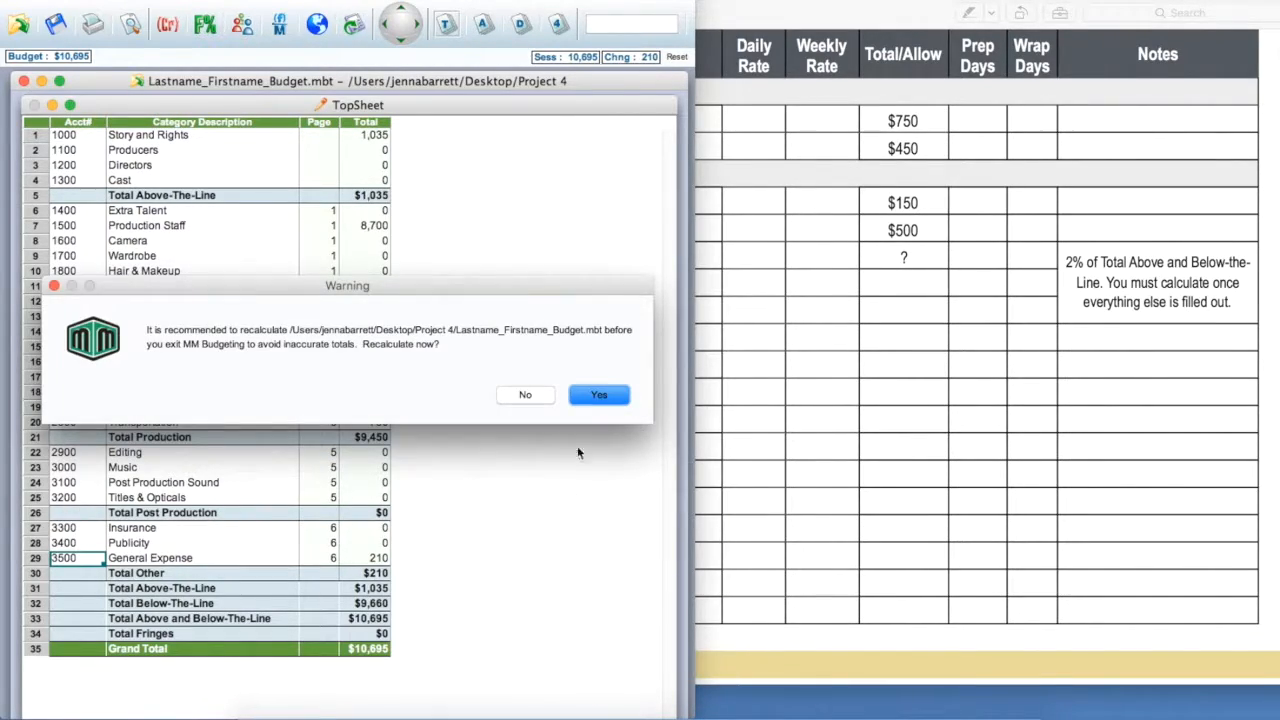
click(542, 396)
Step: Switch to Finder and compress Lastname_Firstname_Budget.mbt in the Project 4 folder into a zip file
click(254, 710)
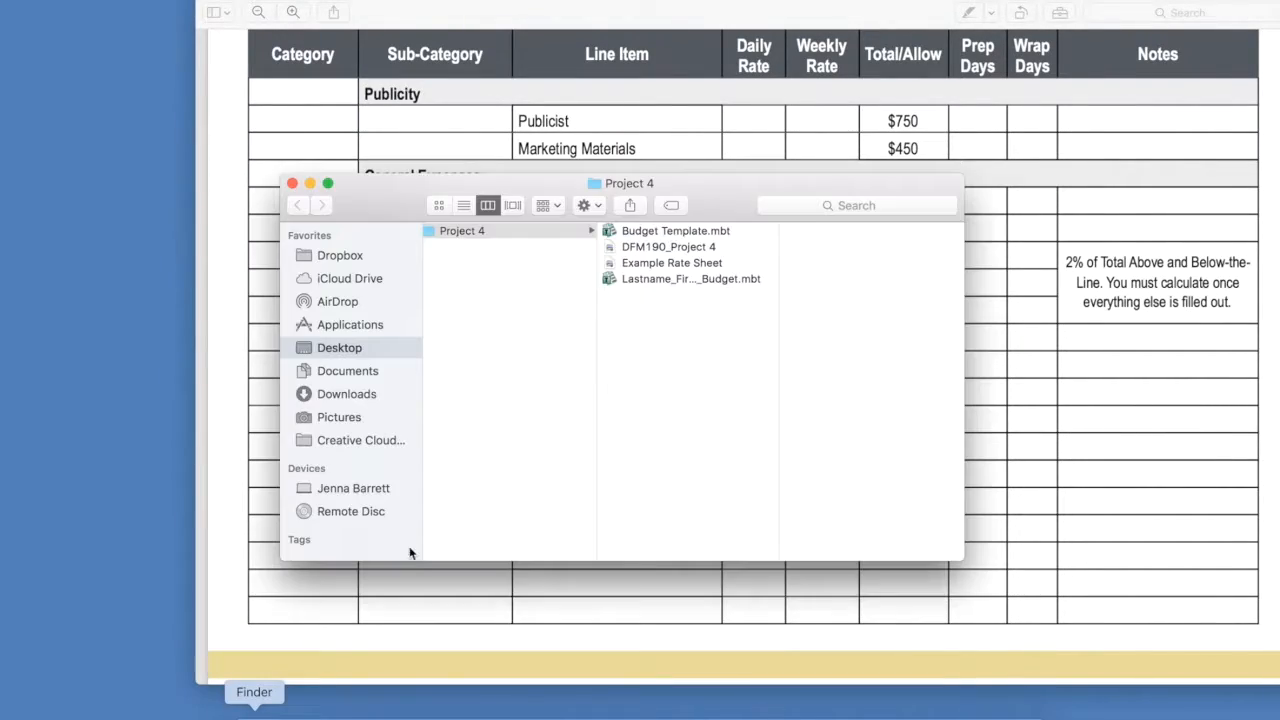
drag(710, 199, 678, 207)
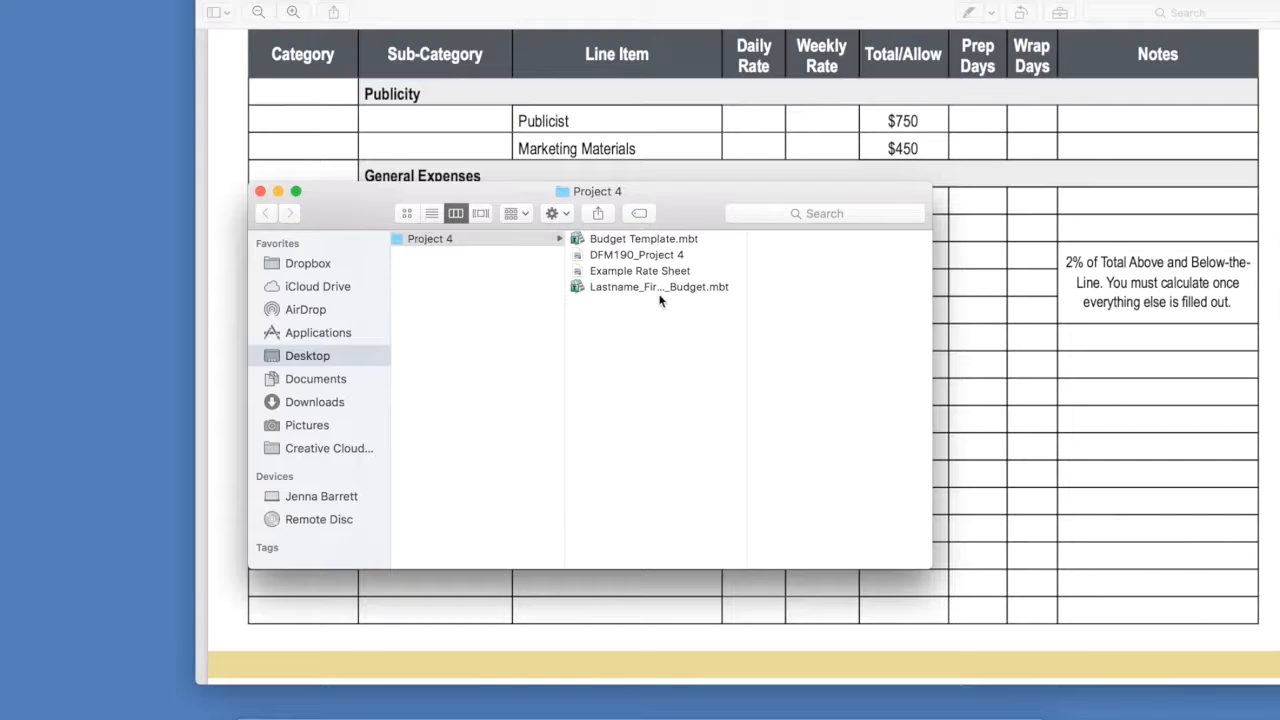
click(643, 287)
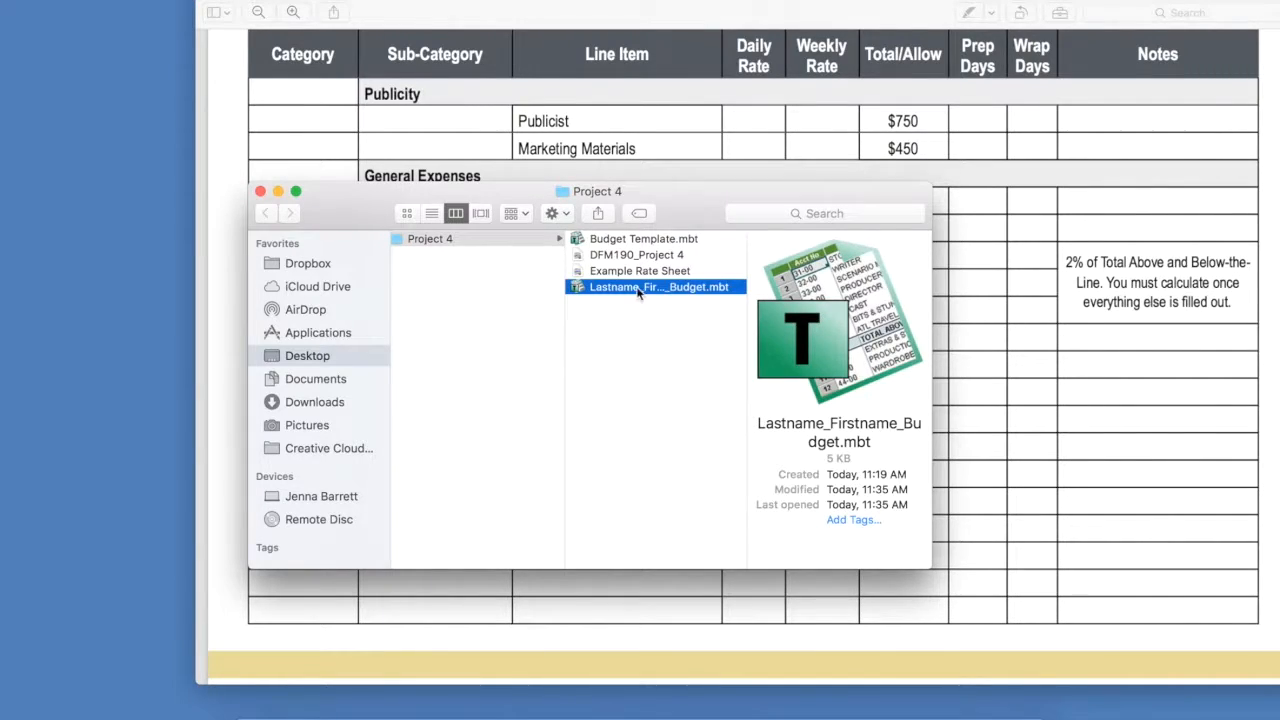
click(635, 288)
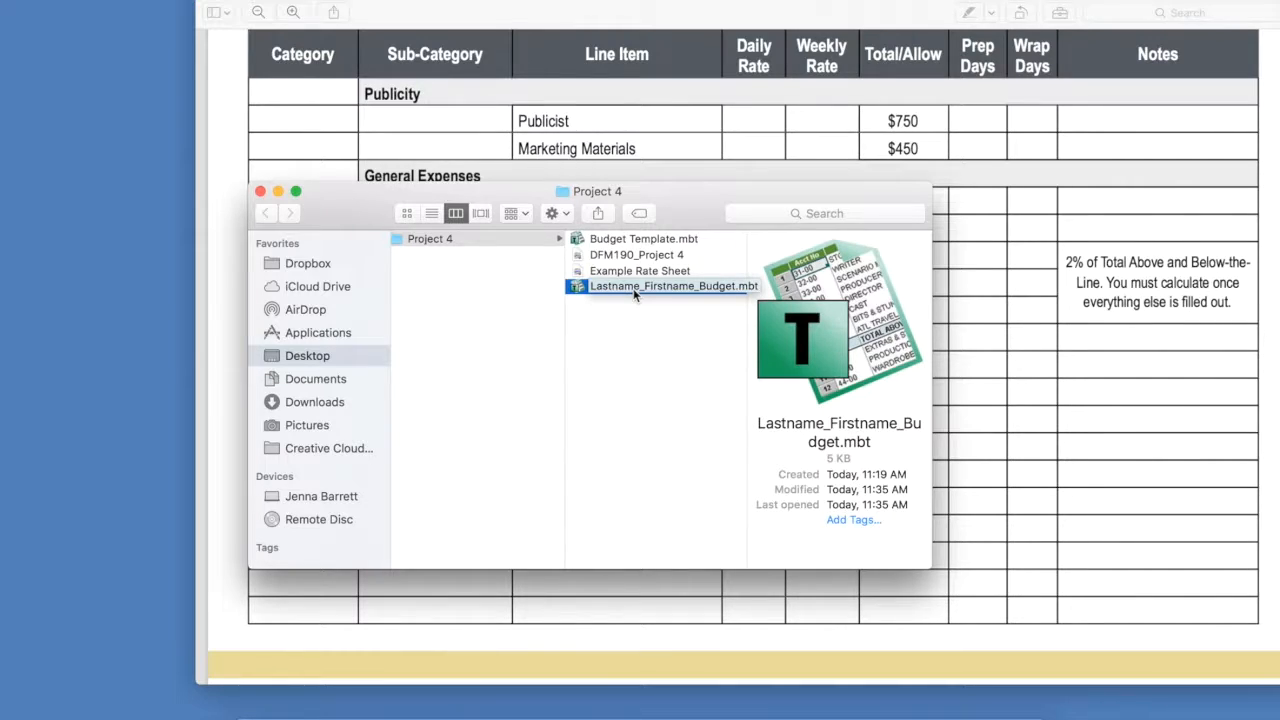
key(Return)
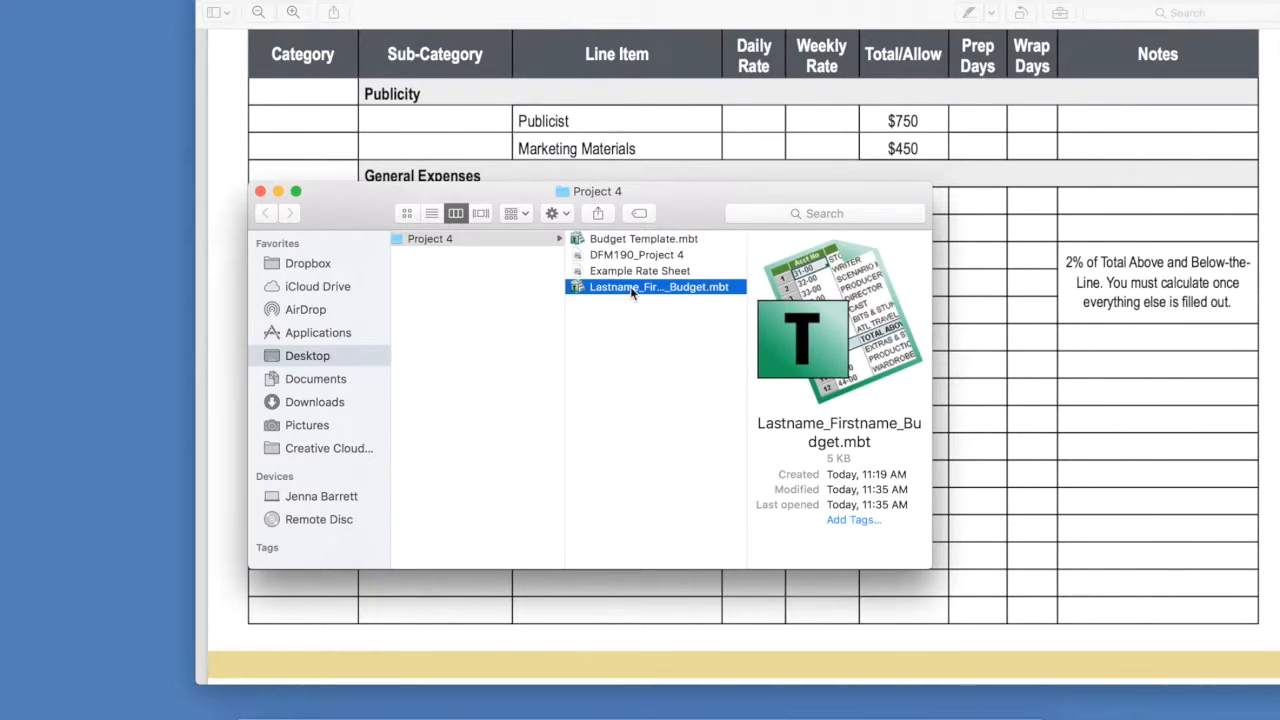
right_click(631, 292)
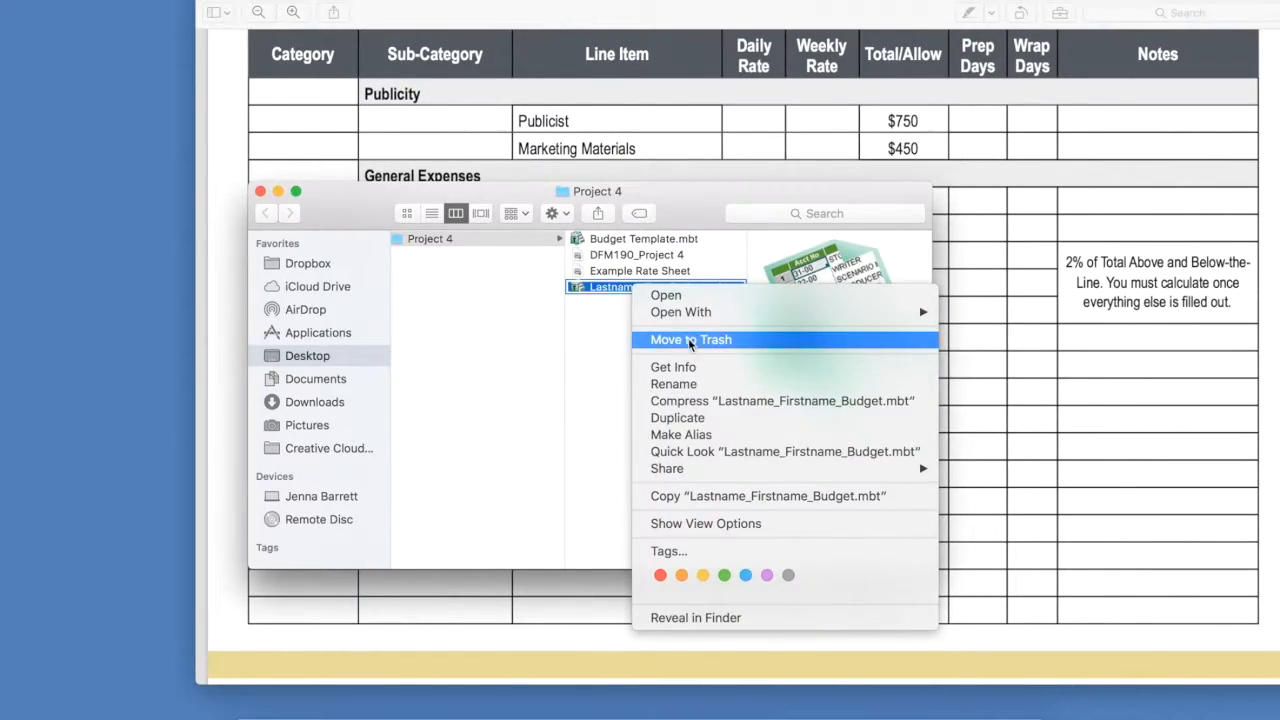
click(706, 401)
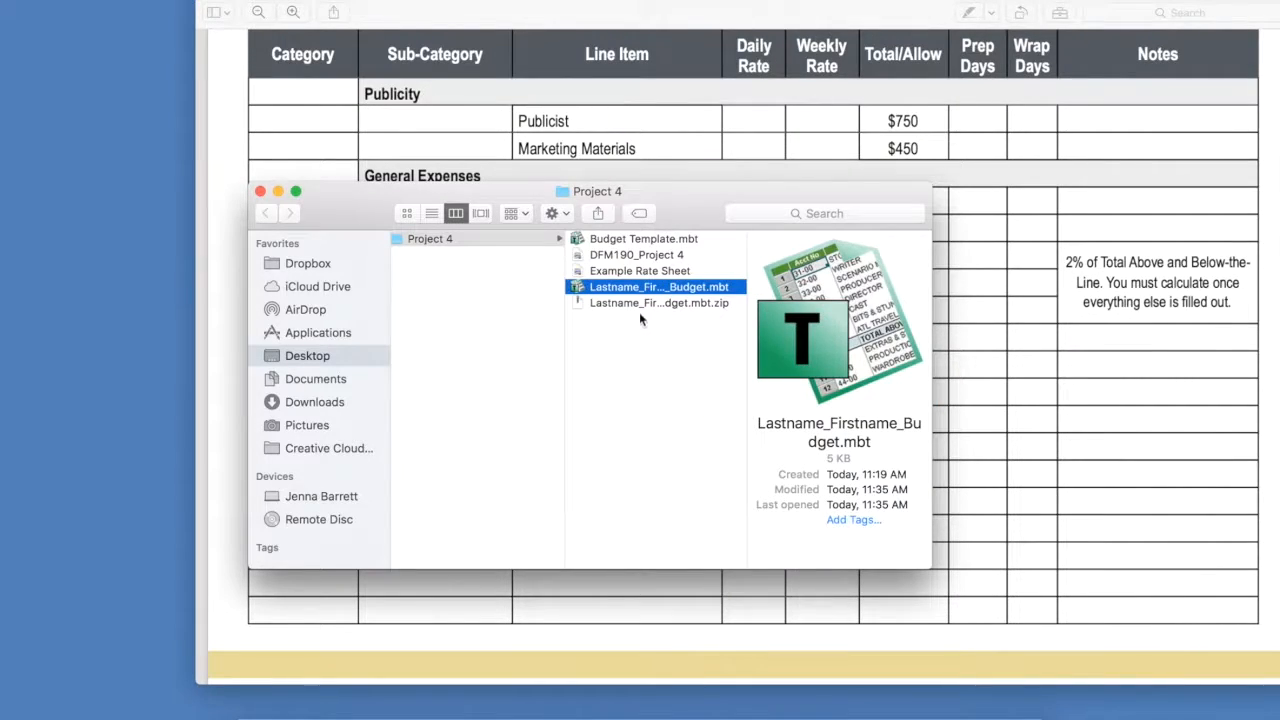